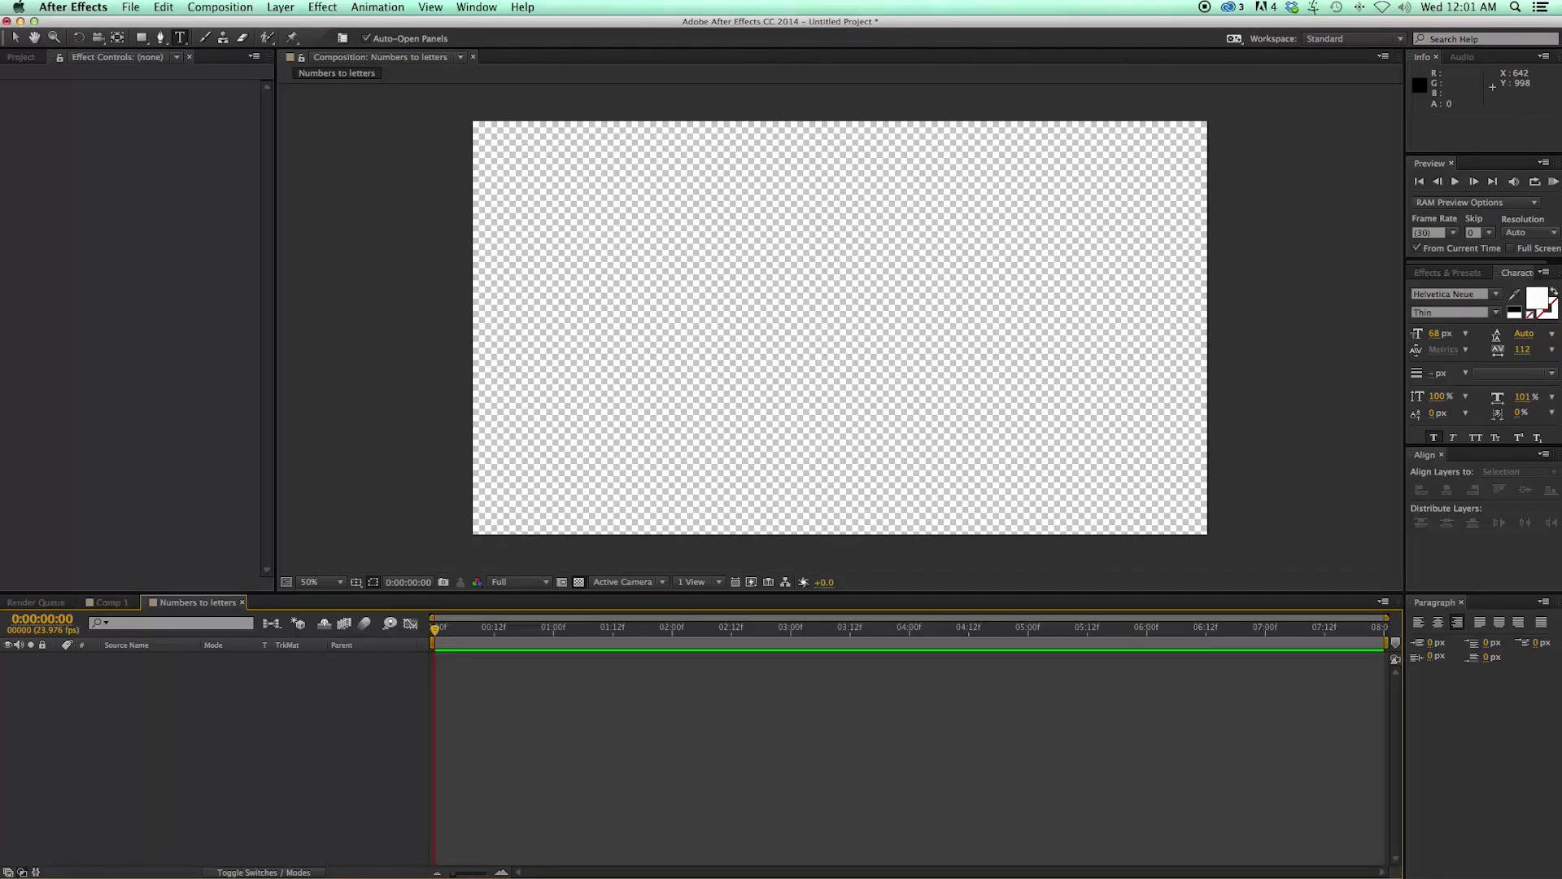
Add a black solid at composition size, 1920 x 1080 px, as the background layer
{"action": "key", "text": "super+y"}
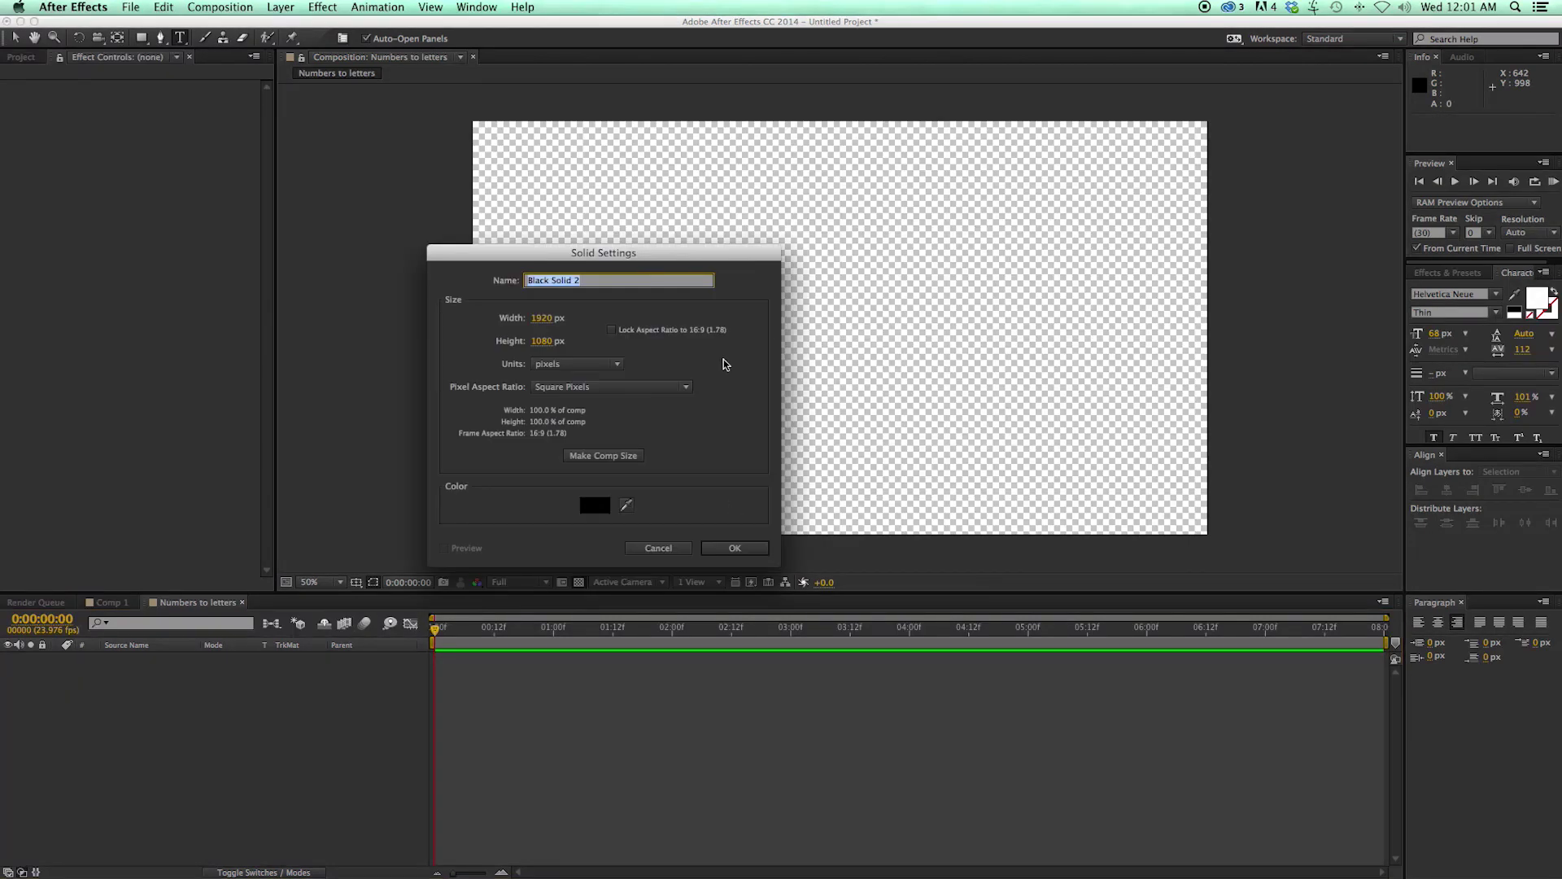
{"action": "left_click", "coordinate": [737, 548]}
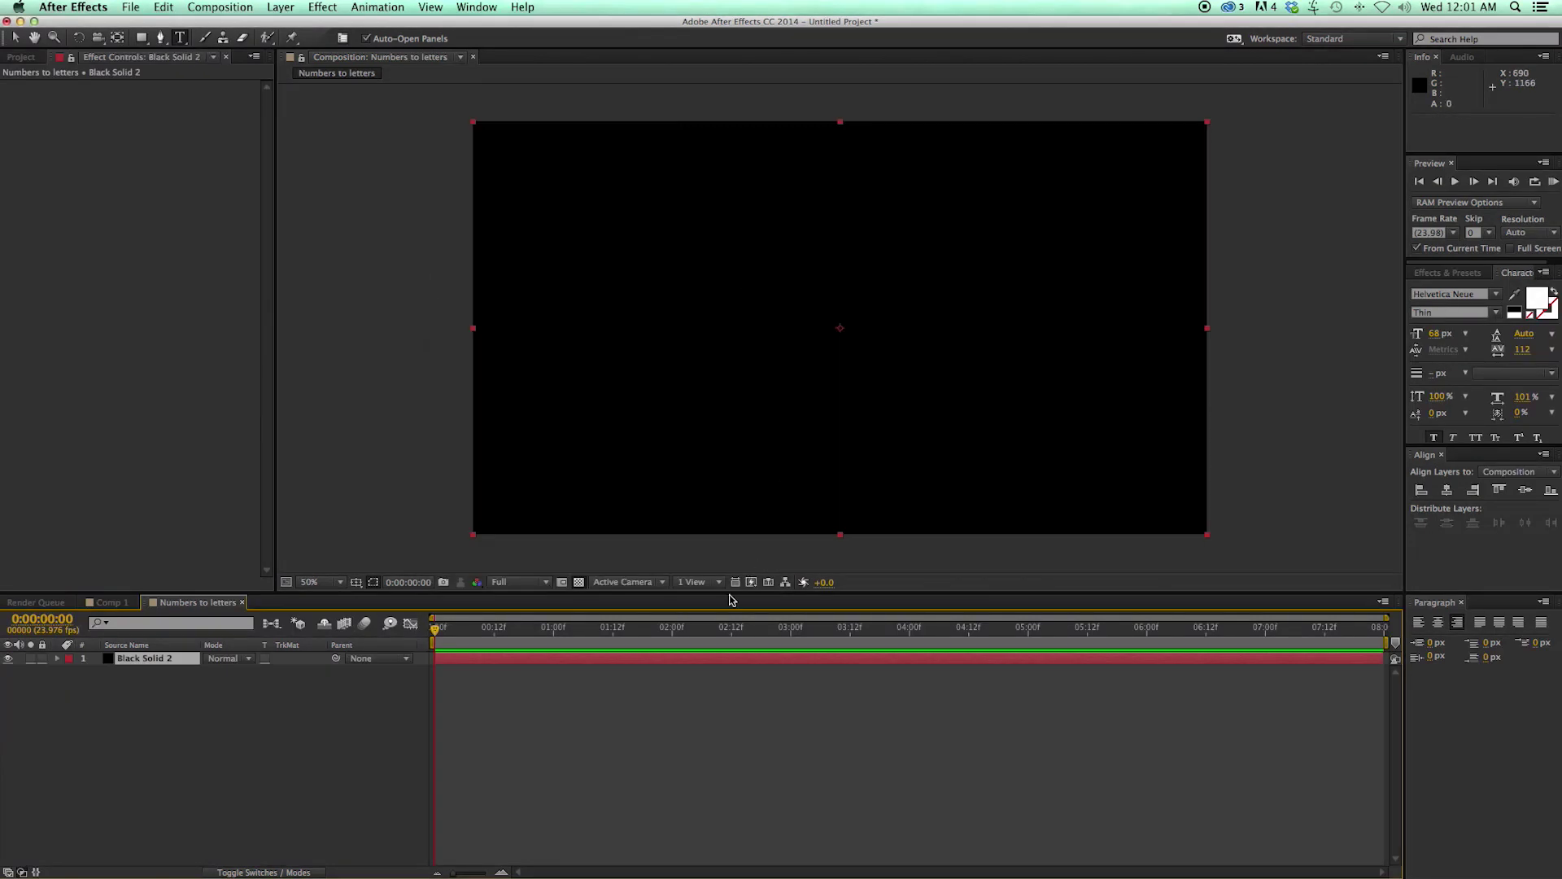
{"action": "left_click", "coordinate": [15, 38]}
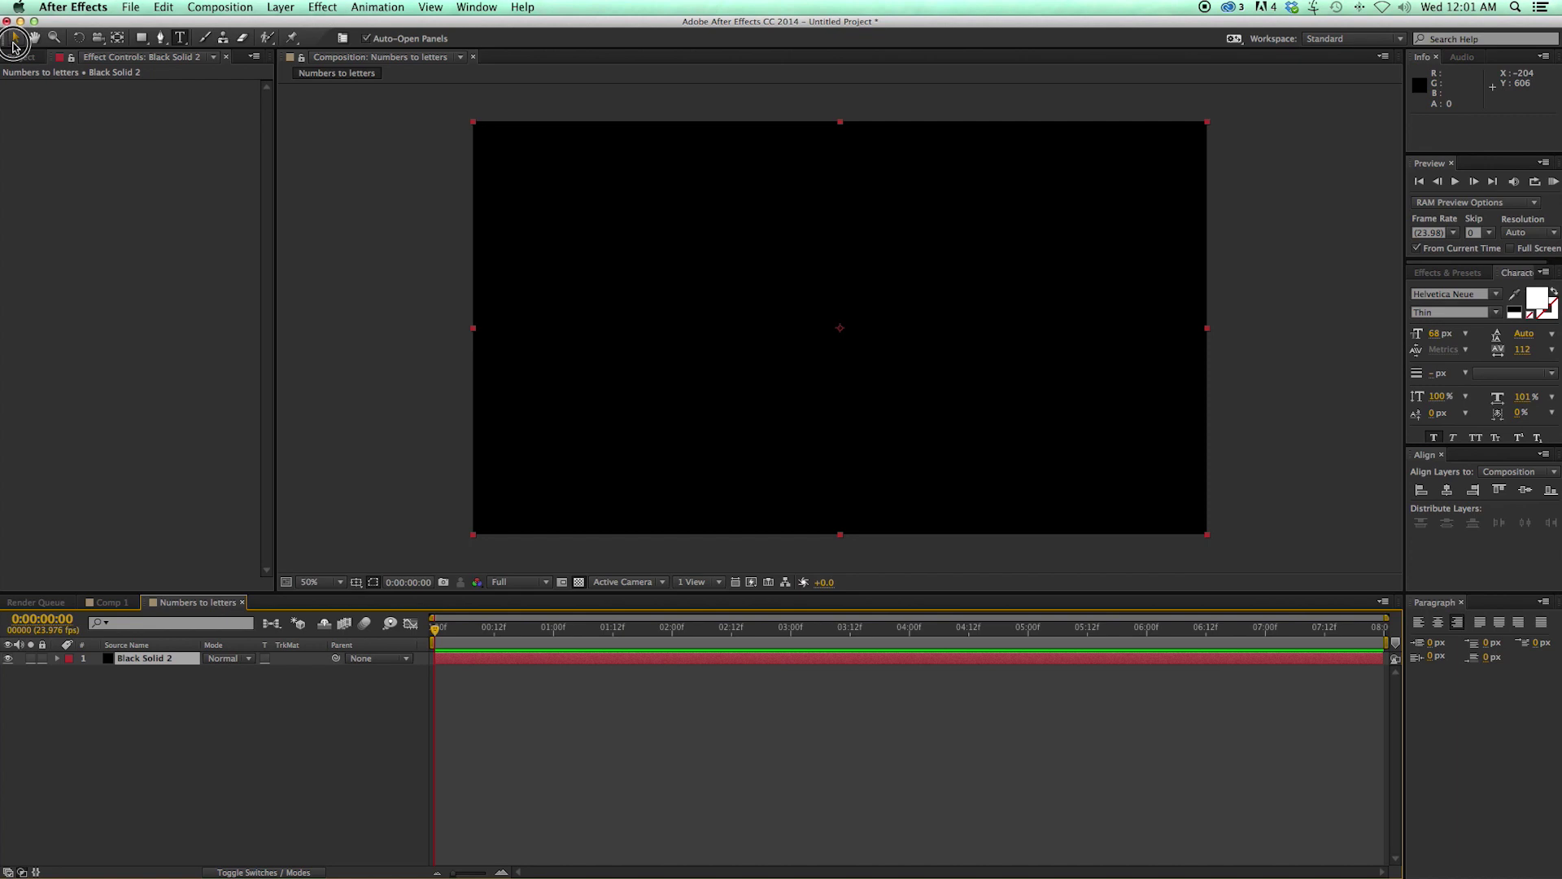
{"action": "left_click", "coordinate": [568, 712]}
{"action": "left_click", "coordinate": [181, 38]}
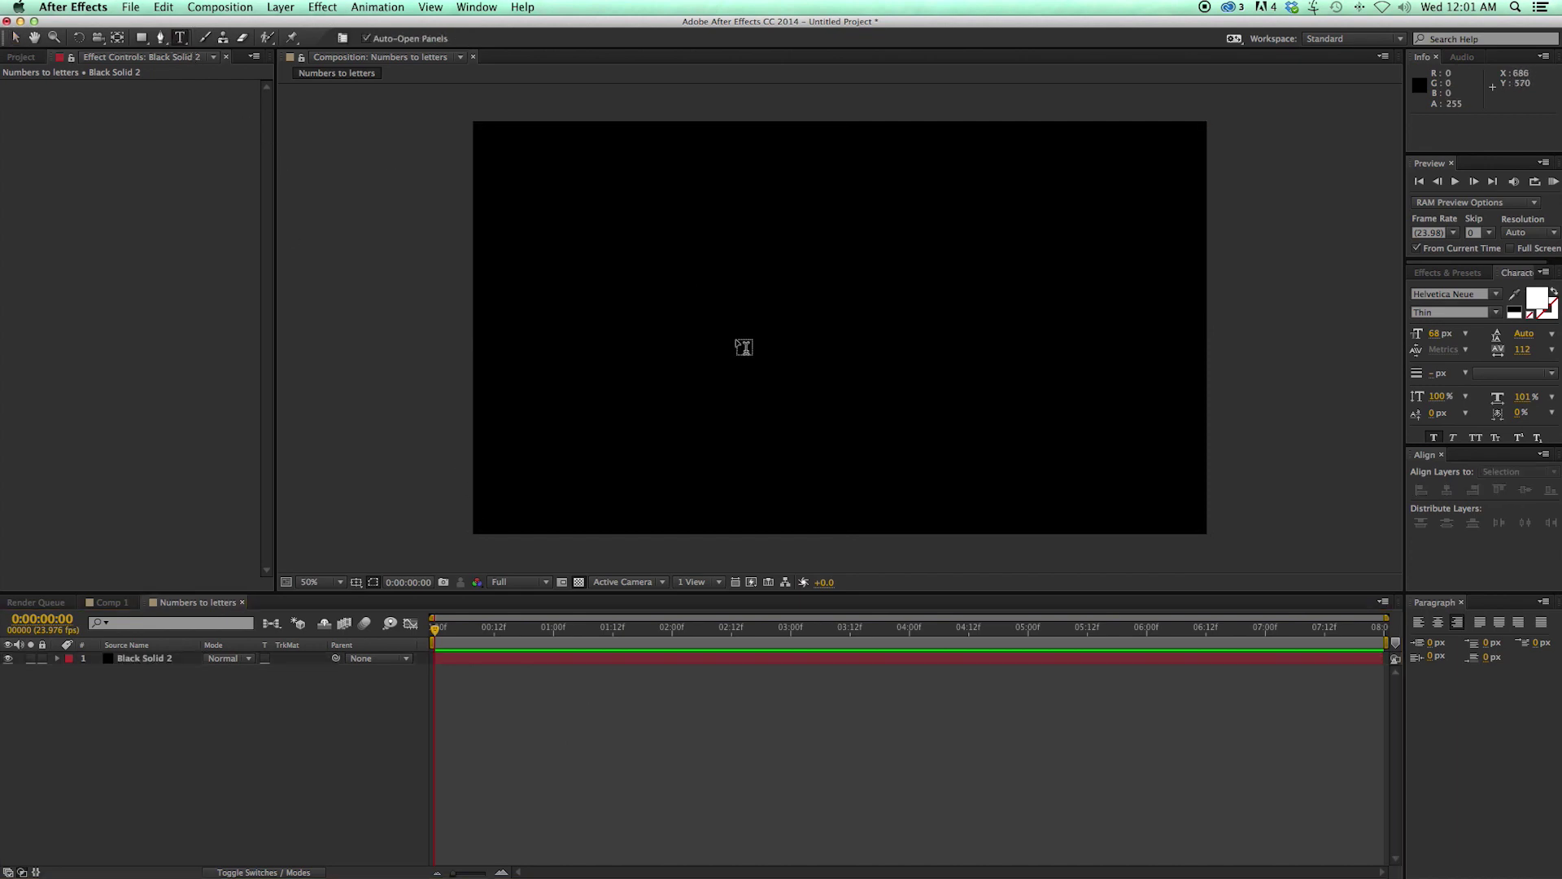
{"action": "left_click", "coordinate": [738, 338]}
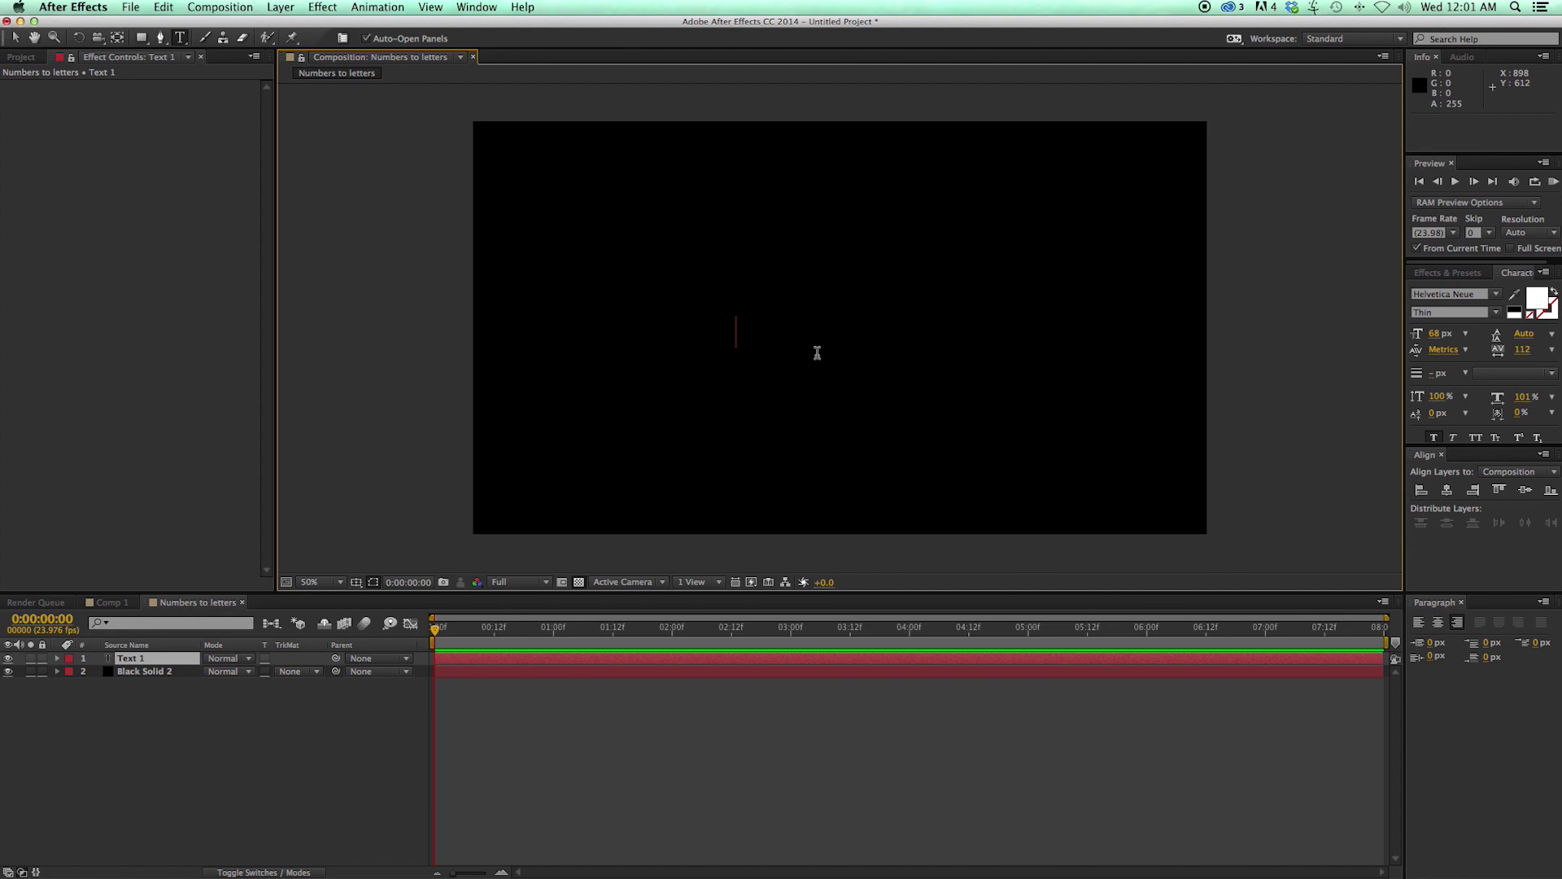
{"action": "type", "text": "1254638975125"}
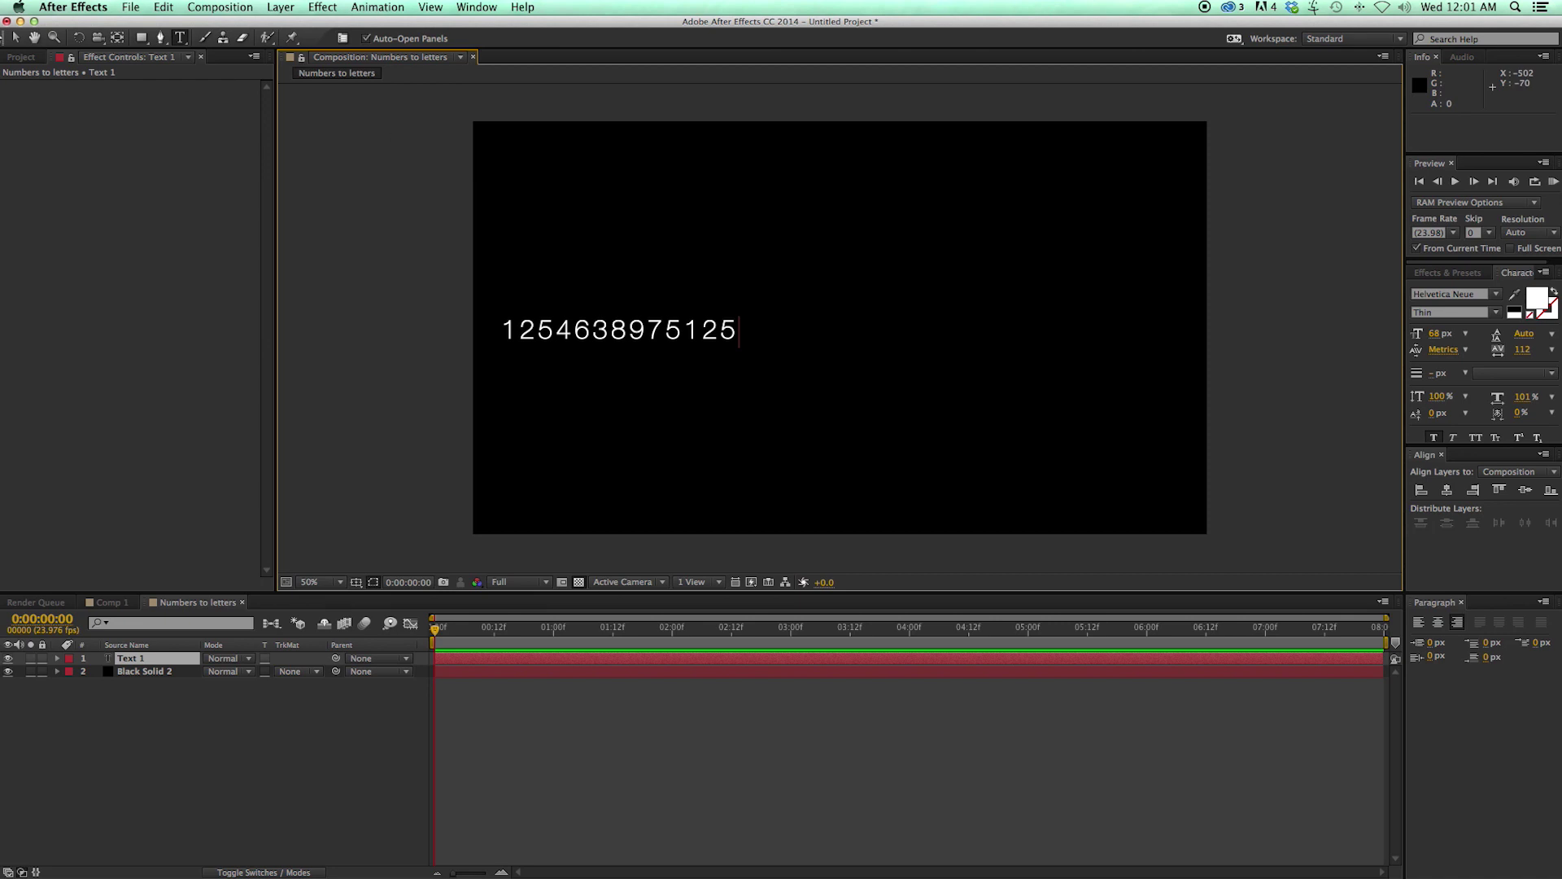
{"action": "left_click", "coordinate": [1447, 489]}
{"action": "left_click", "coordinate": [1526, 490]}
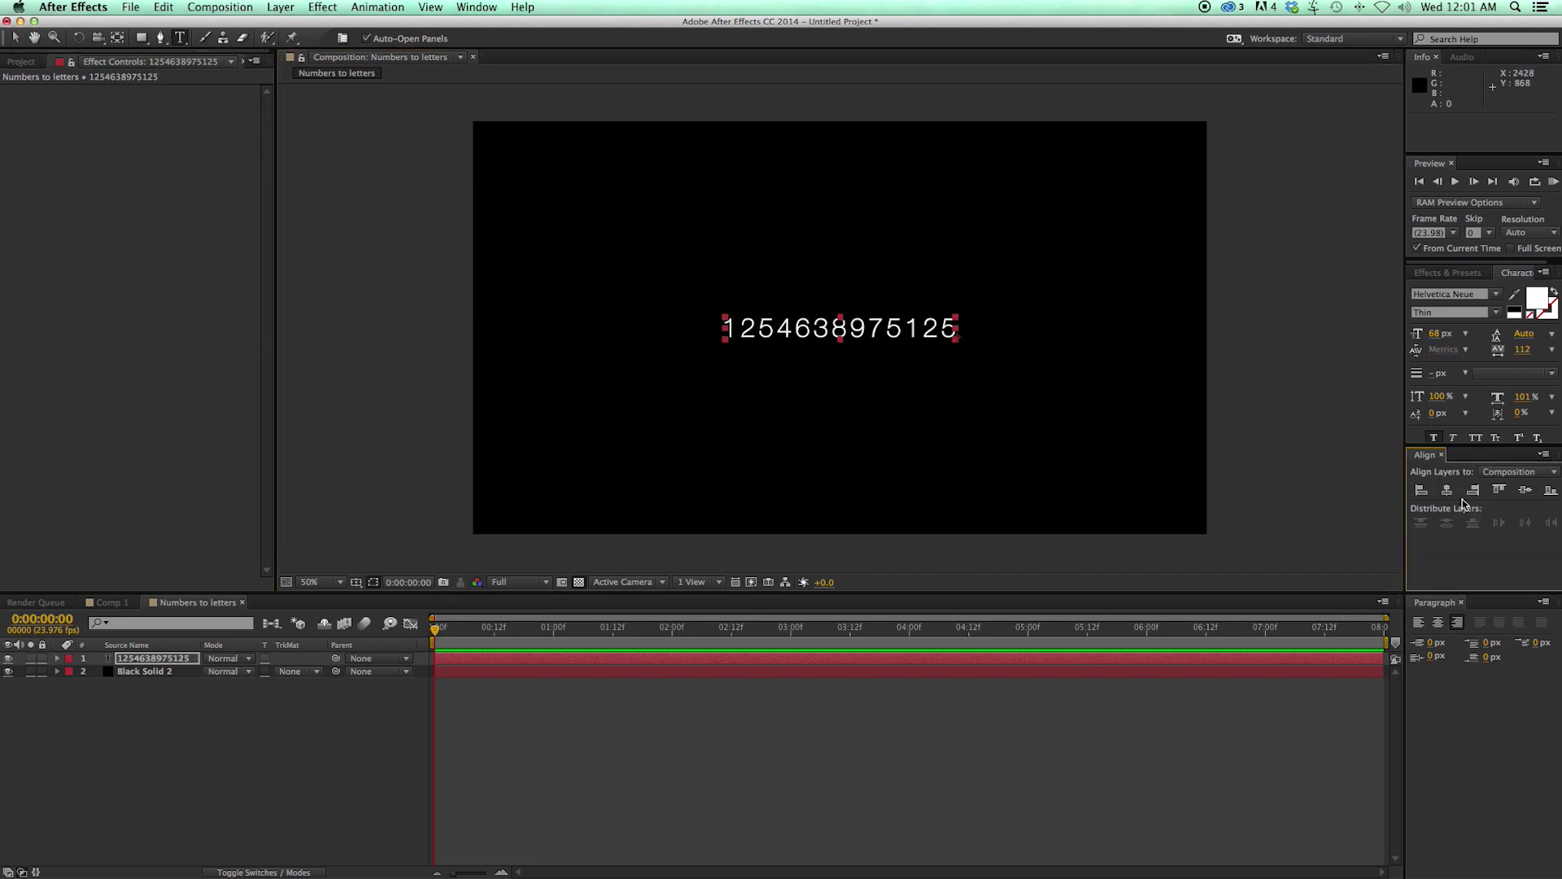
Scale the number text up to about 175% and centre it again horizontally and vertically in the composition
{"action": "mouse_move", "coordinate": [957, 327]}
{"action": "left_mouse_down"}
{"action": "mouse_move", "coordinate": [1004, 293]}
{"action": "mouse_move", "coordinate": [961, 319]}
{"action": "left_mouse_up"}
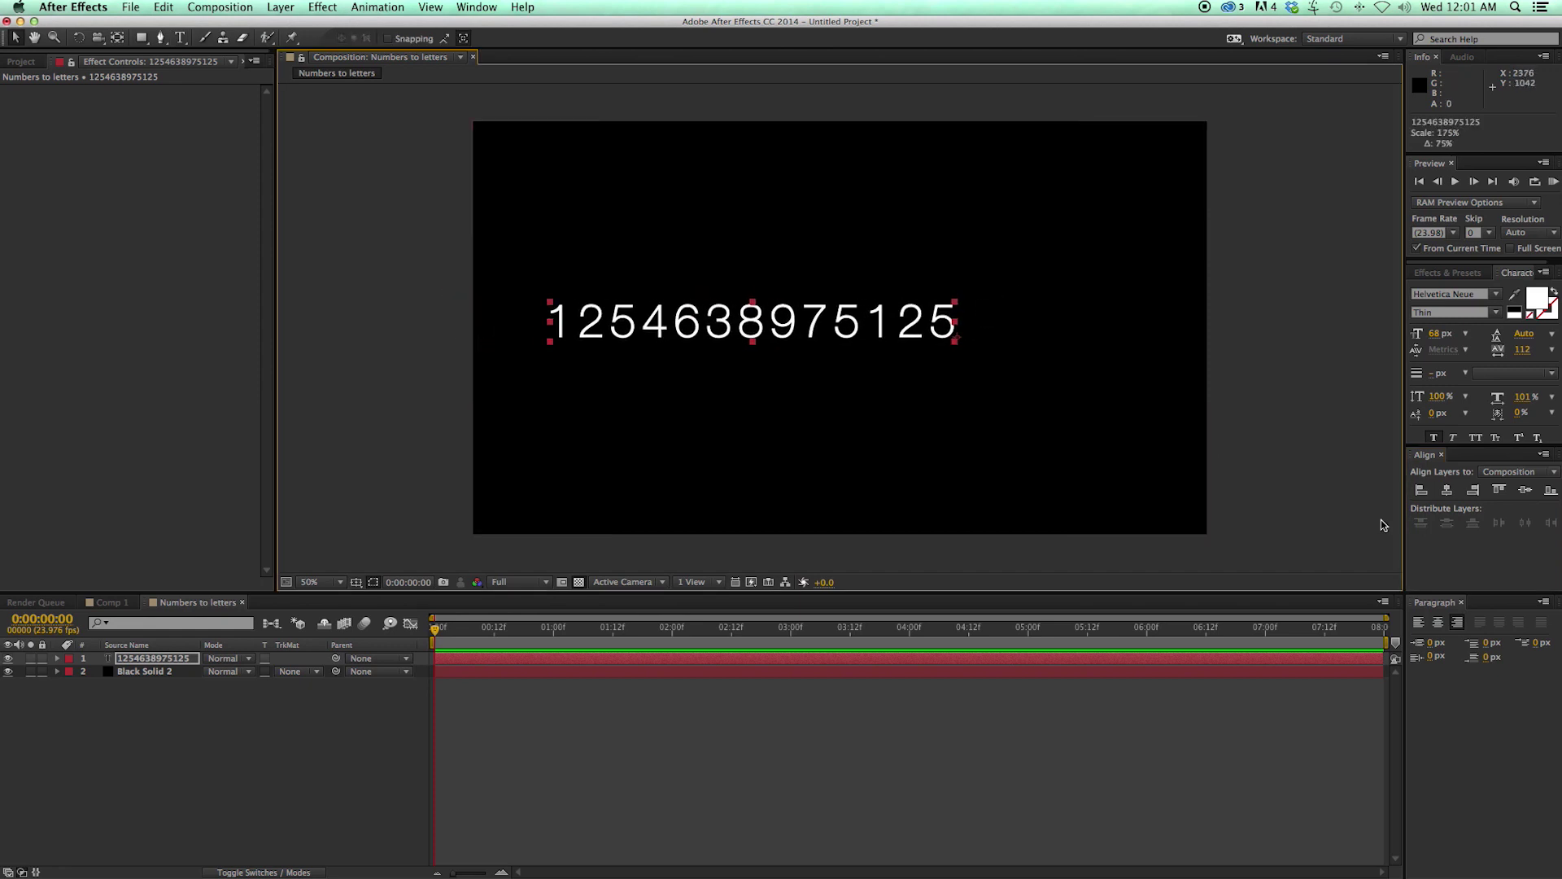
{"action": "left_click", "coordinate": [486, 10]}
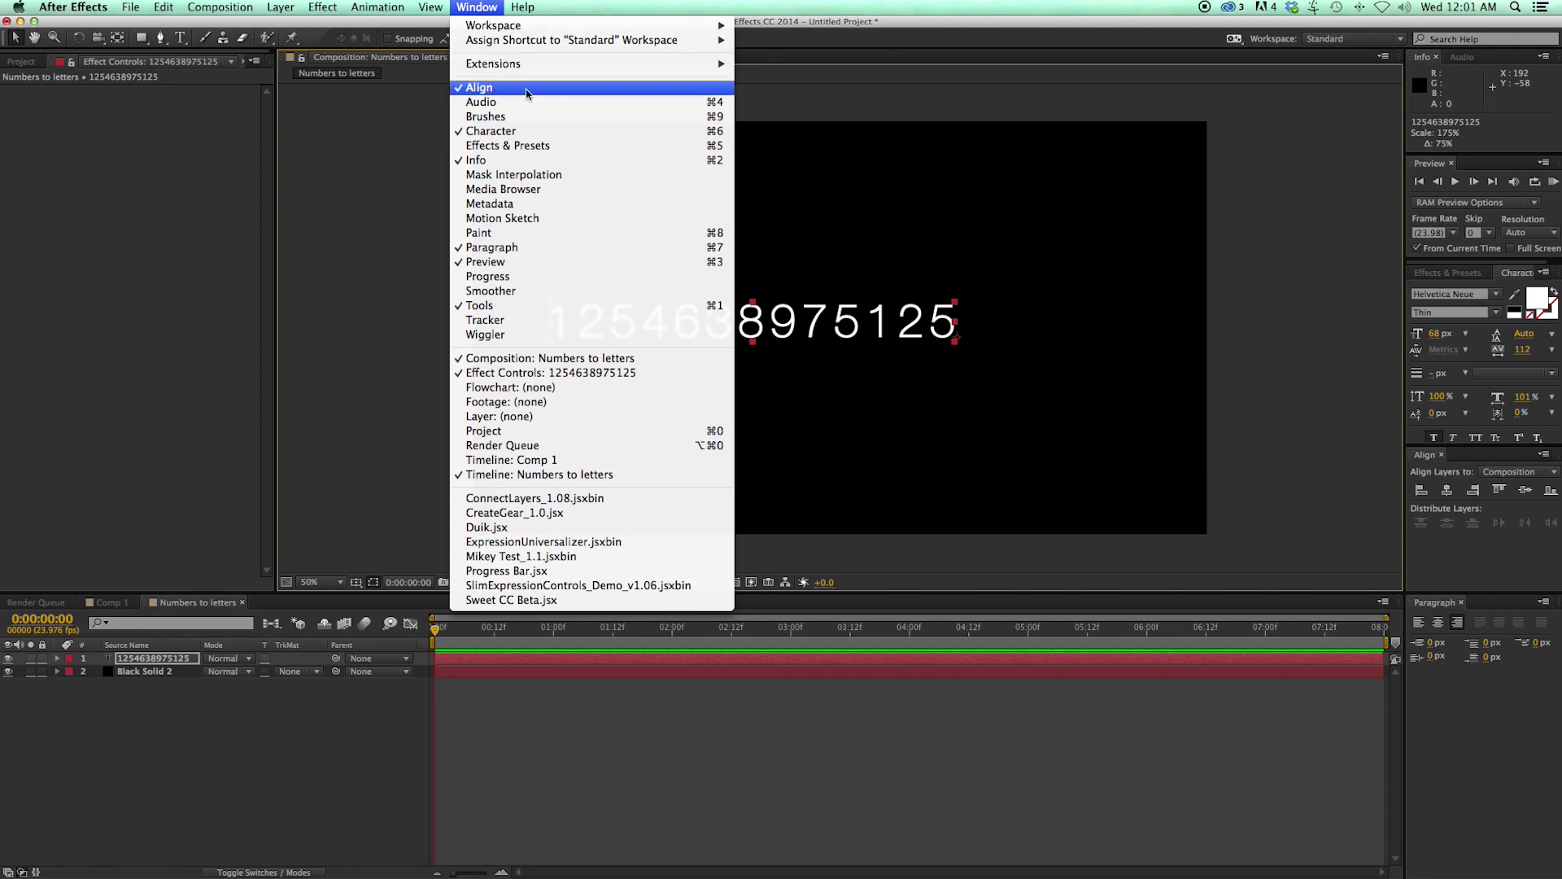
{"action": "left_click", "coordinate": [1253, 335]}
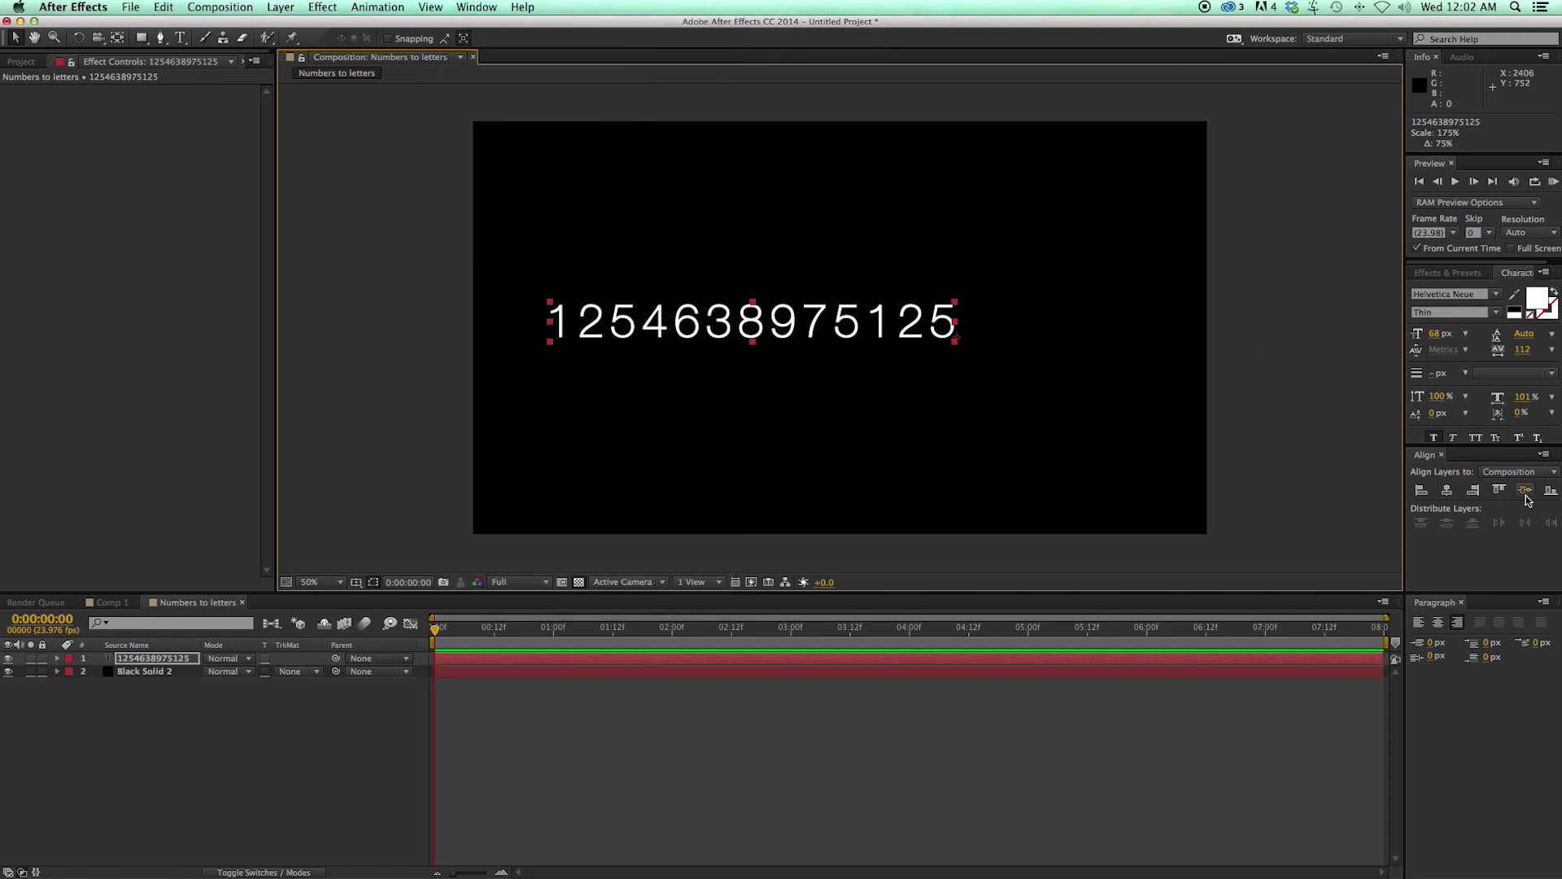
{"action": "left_click", "coordinate": [1448, 490]}
{"action": "left_click", "coordinate": [1526, 493]}
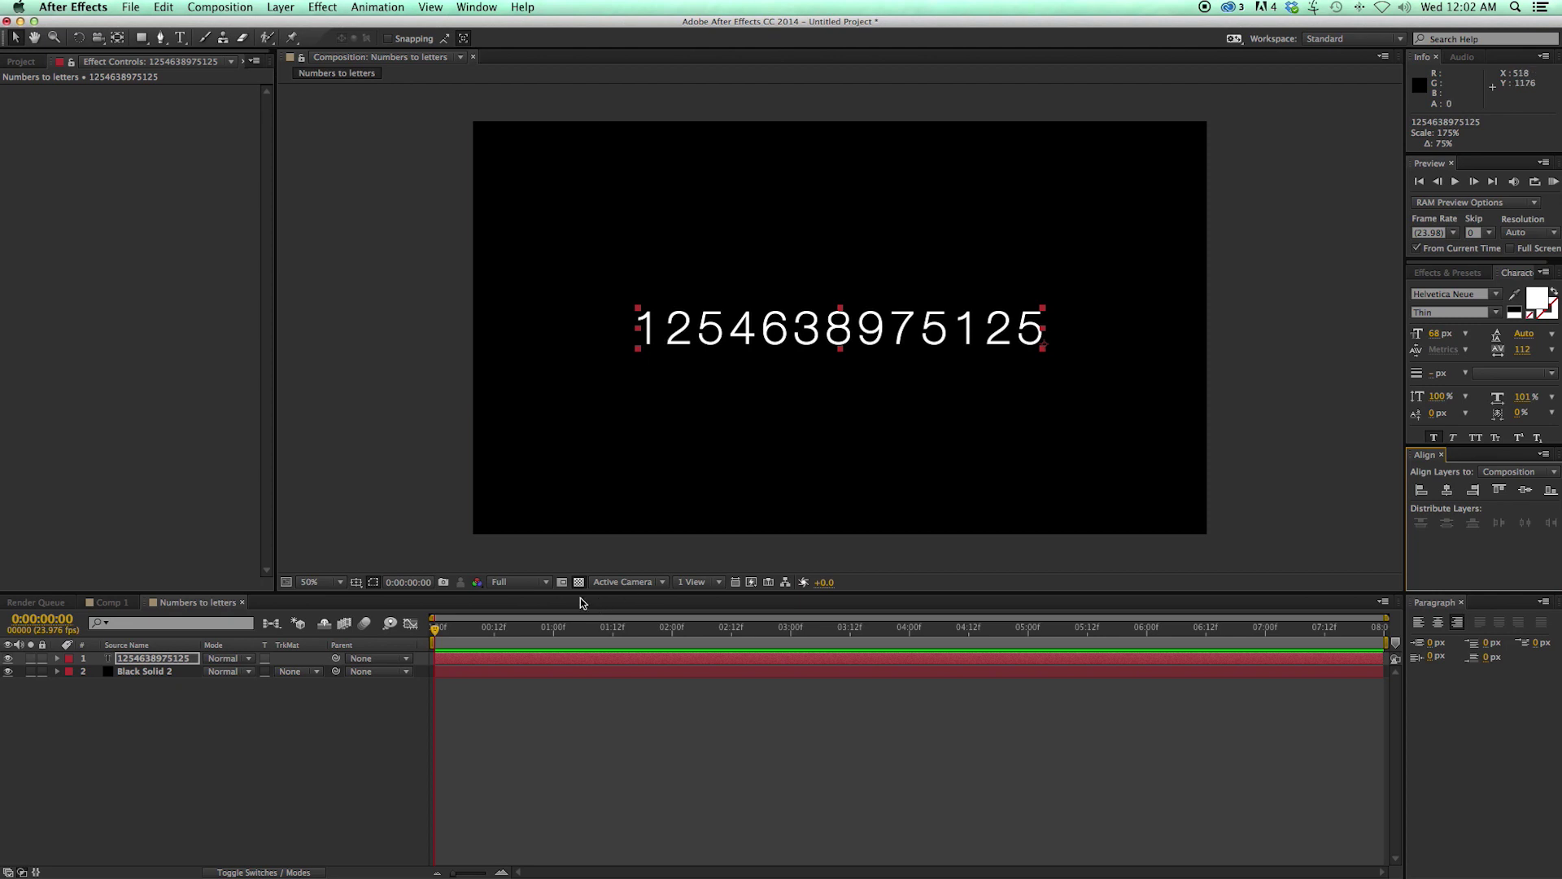
Add a Character Offset animator to the number text layer, leaving its offset at 0
{"action": "left_click", "coordinate": [59, 661]}
{"action": "left_click", "coordinate": [58, 658]}
{"action": "left_click", "coordinate": [71, 671]}
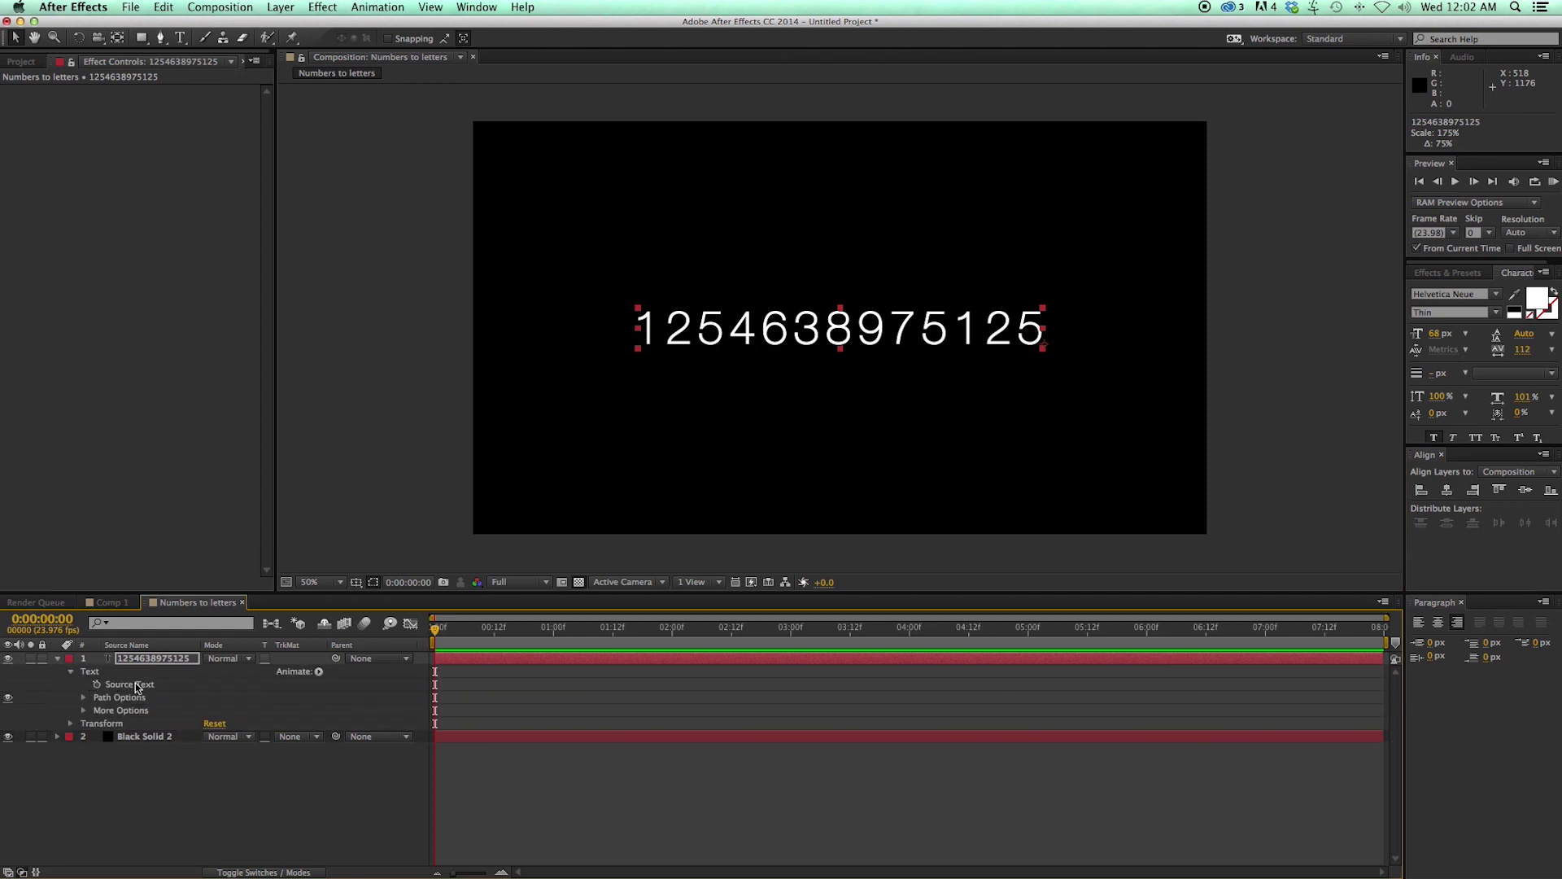
{"action": "left_click", "coordinate": [318, 672]}
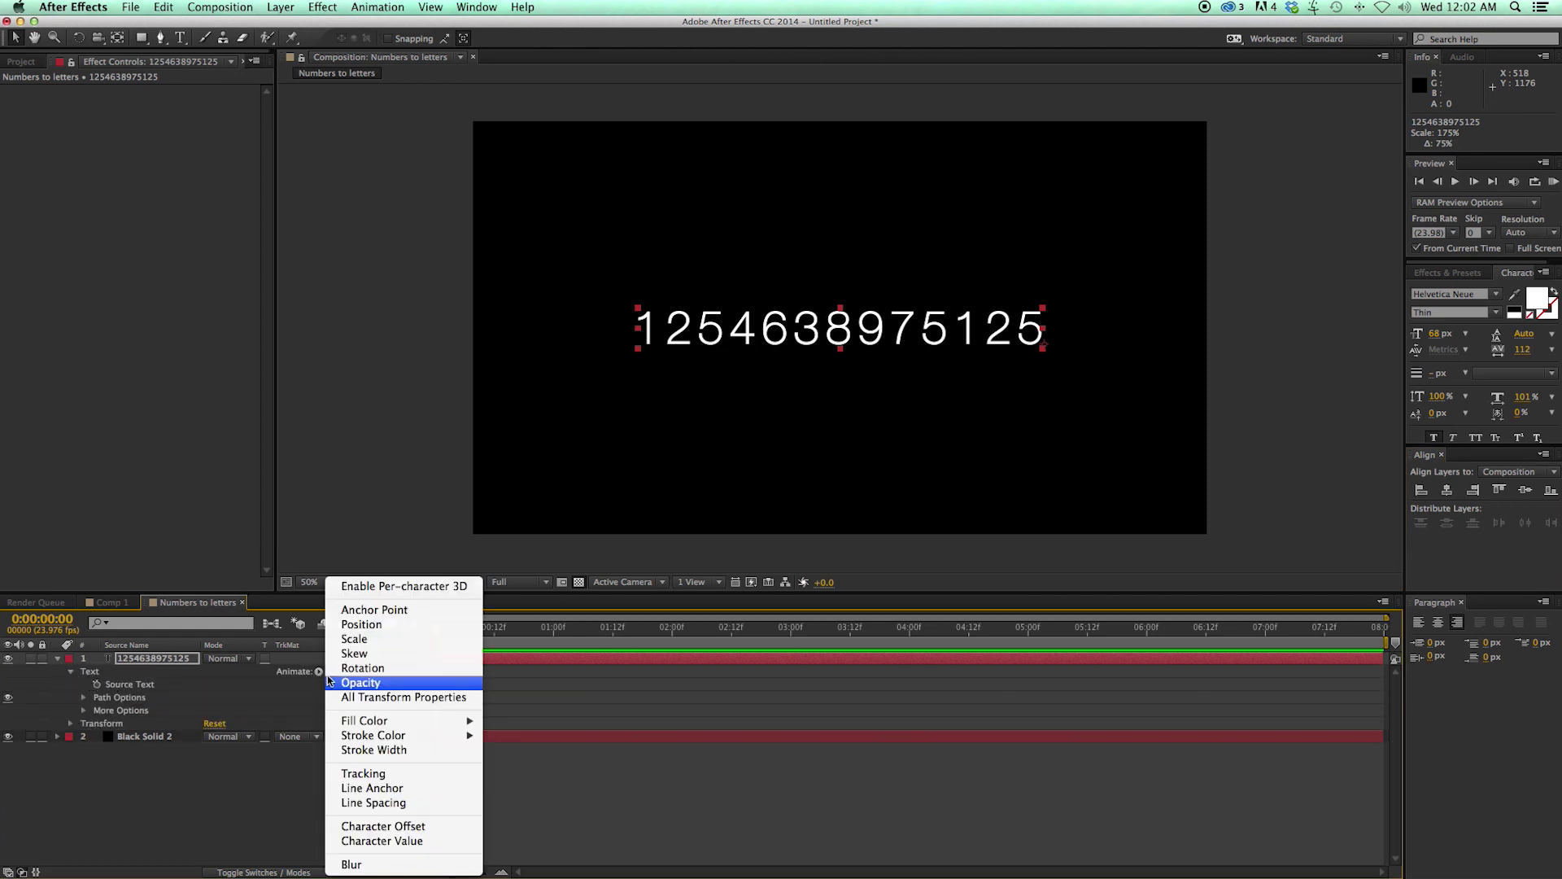
{"action": "left_click", "coordinate": [412, 828]}
{"action": "left_click_drag", "start_coordinate": [210, 775], "coordinate": [244, 780]}
{"action": "key", "text": "super+z"}
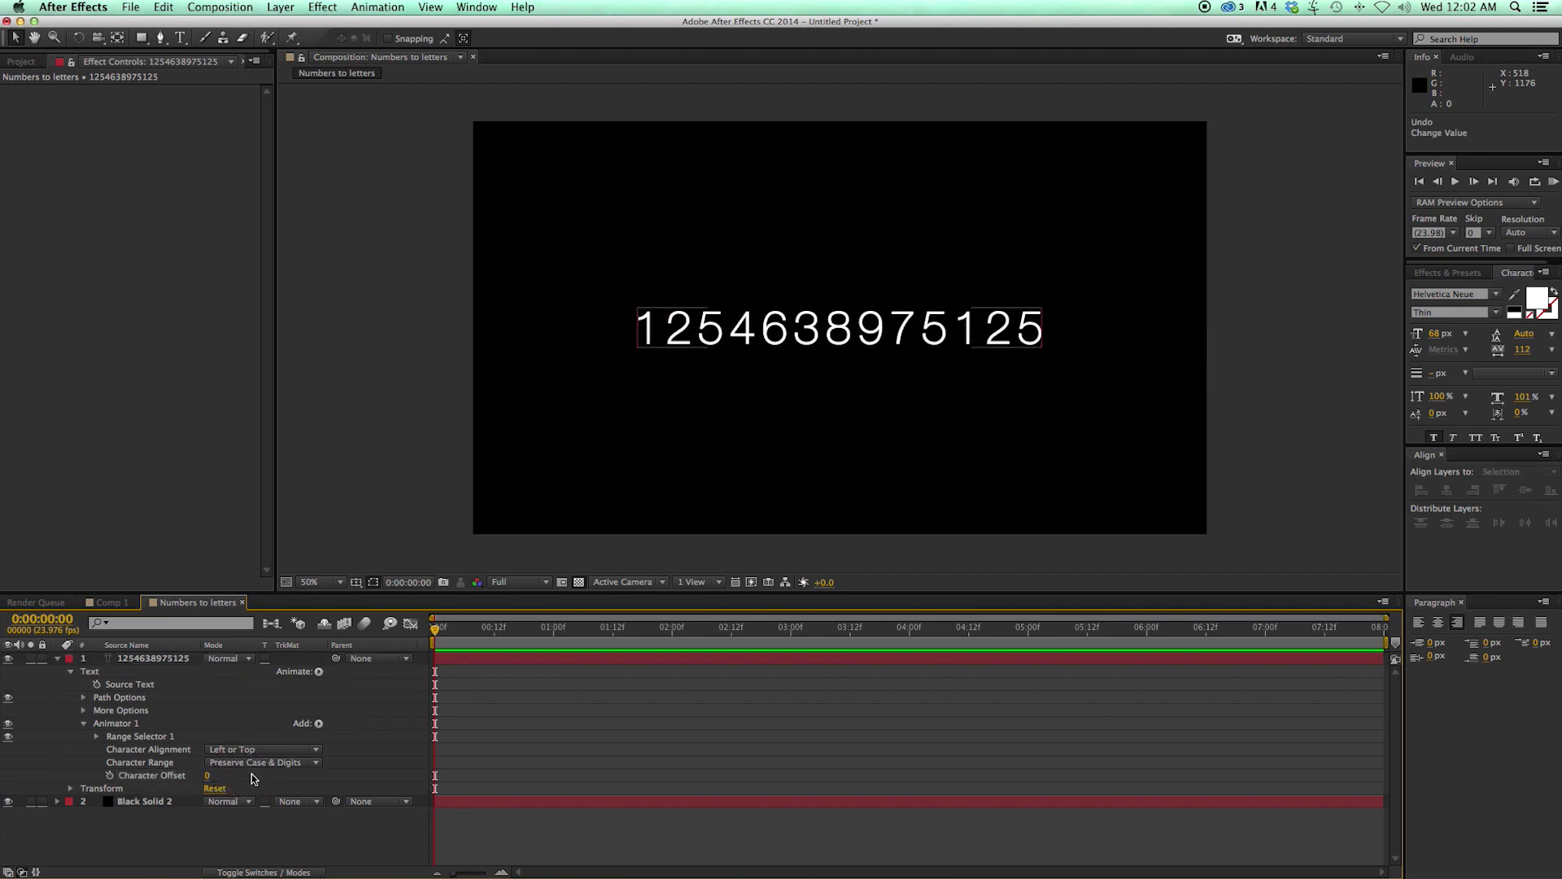
Apply the expression time*24 to the Character Offset property
{"action": "left_click", "coordinate": [110, 774], "text": "alt"}
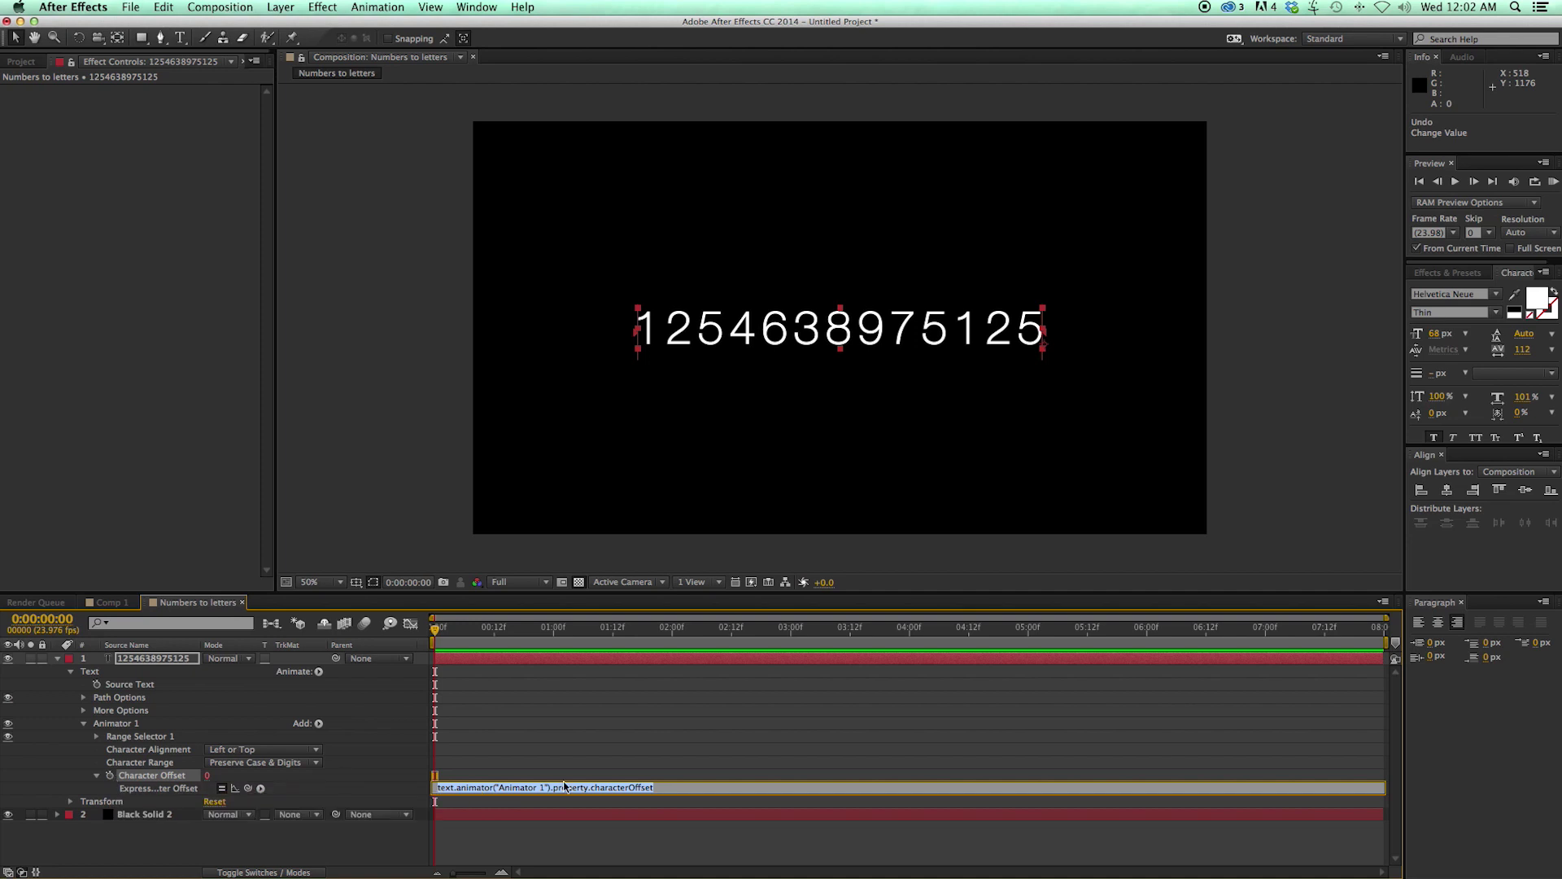
{"action": "type", "text": "time"}
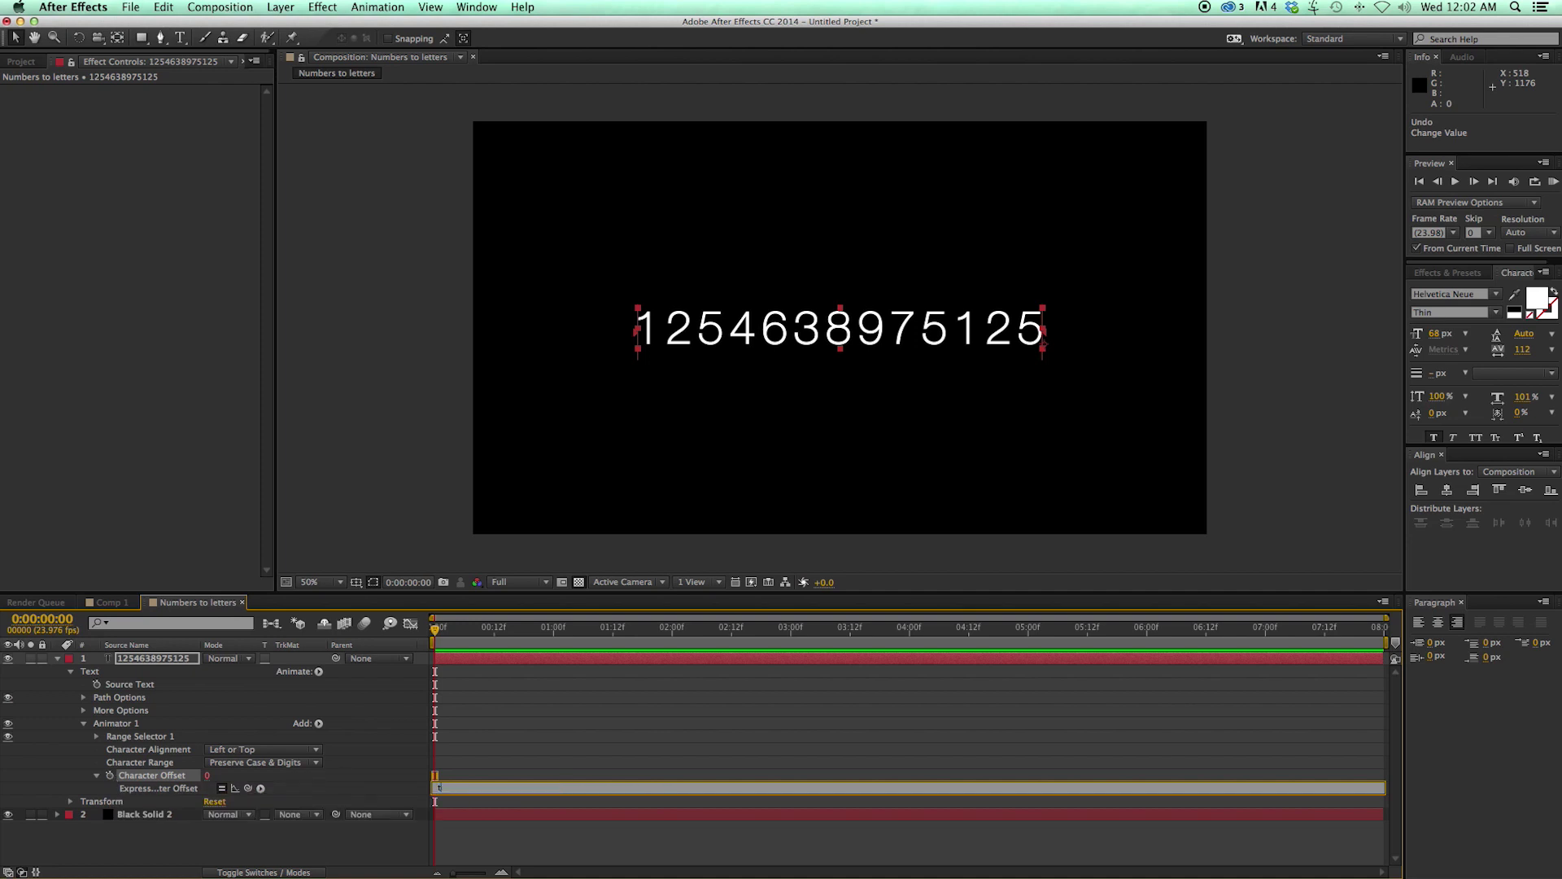
{"action": "type", "text": "*"}
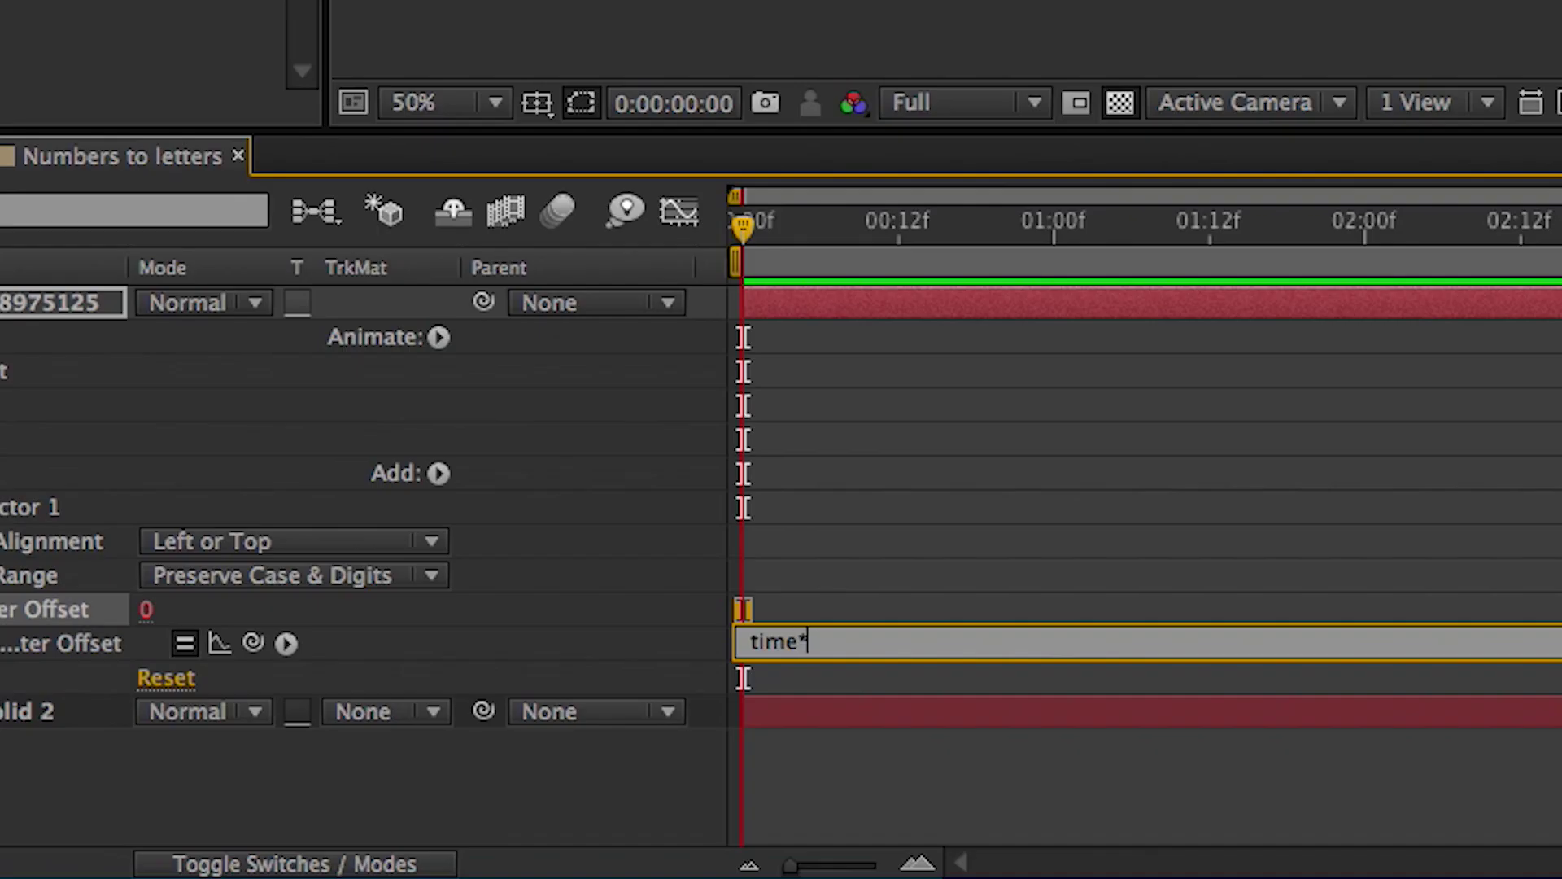
{"action": "type", "text": "24"}
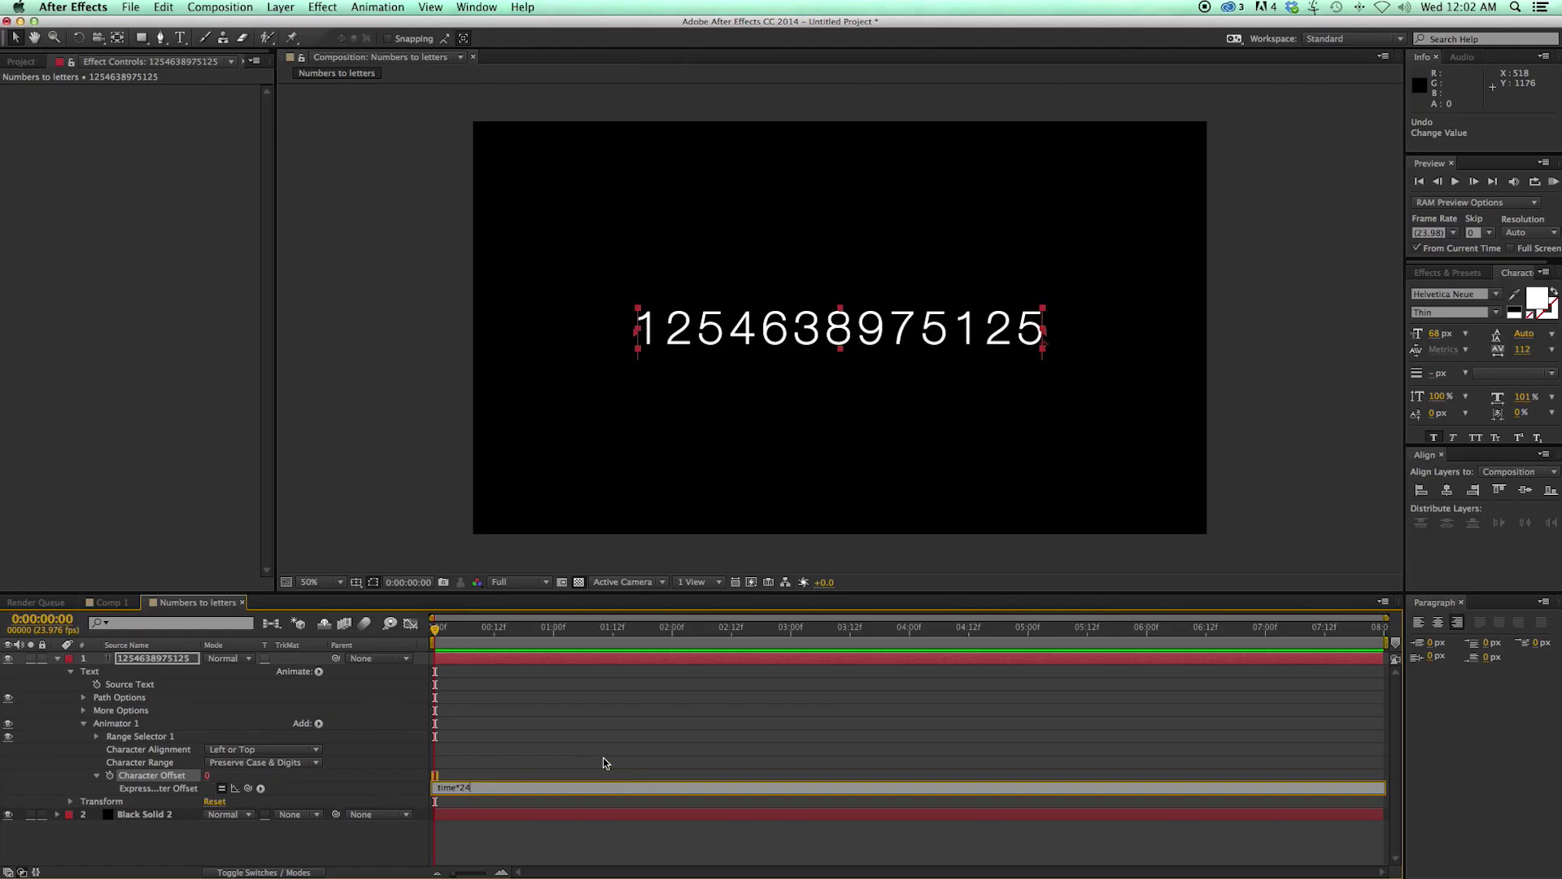
{"action": "left_click", "coordinate": [1182, 566]}
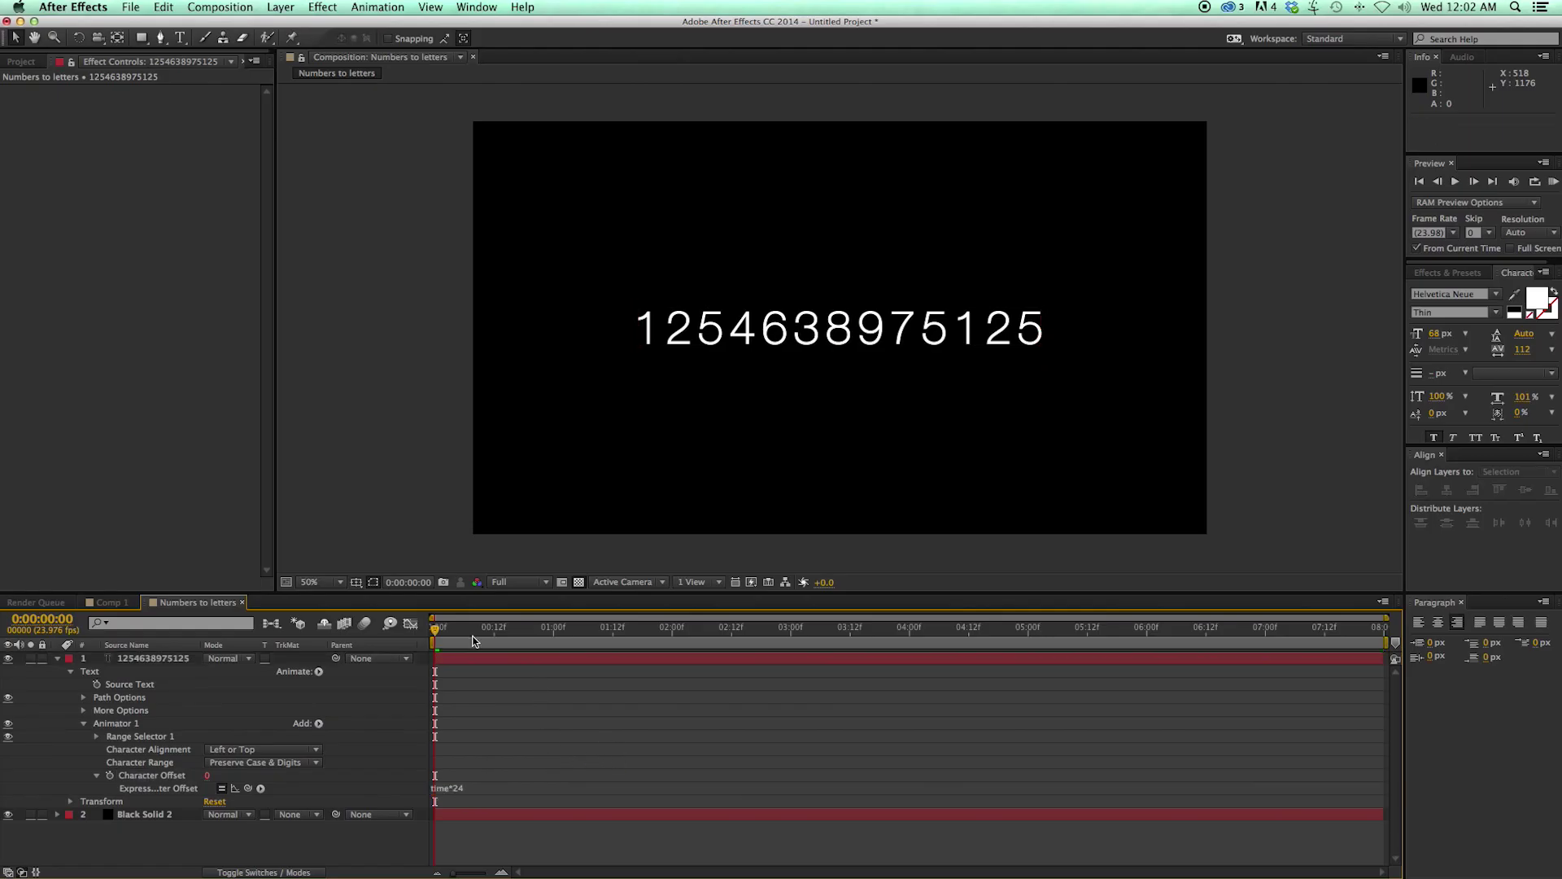
Step frame by frame from the start of the composition to examine how the digits change
{"action": "left_click_drag", "start_coordinate": [475, 641], "coordinate": [423, 642]}
{"action": "key", "text": "Page_Down"}
{"action": "key", "text": "Page_Down"}
{"action": "key", "text": "Page_Down"}
{"action": "key", "text": "Page_Down"}
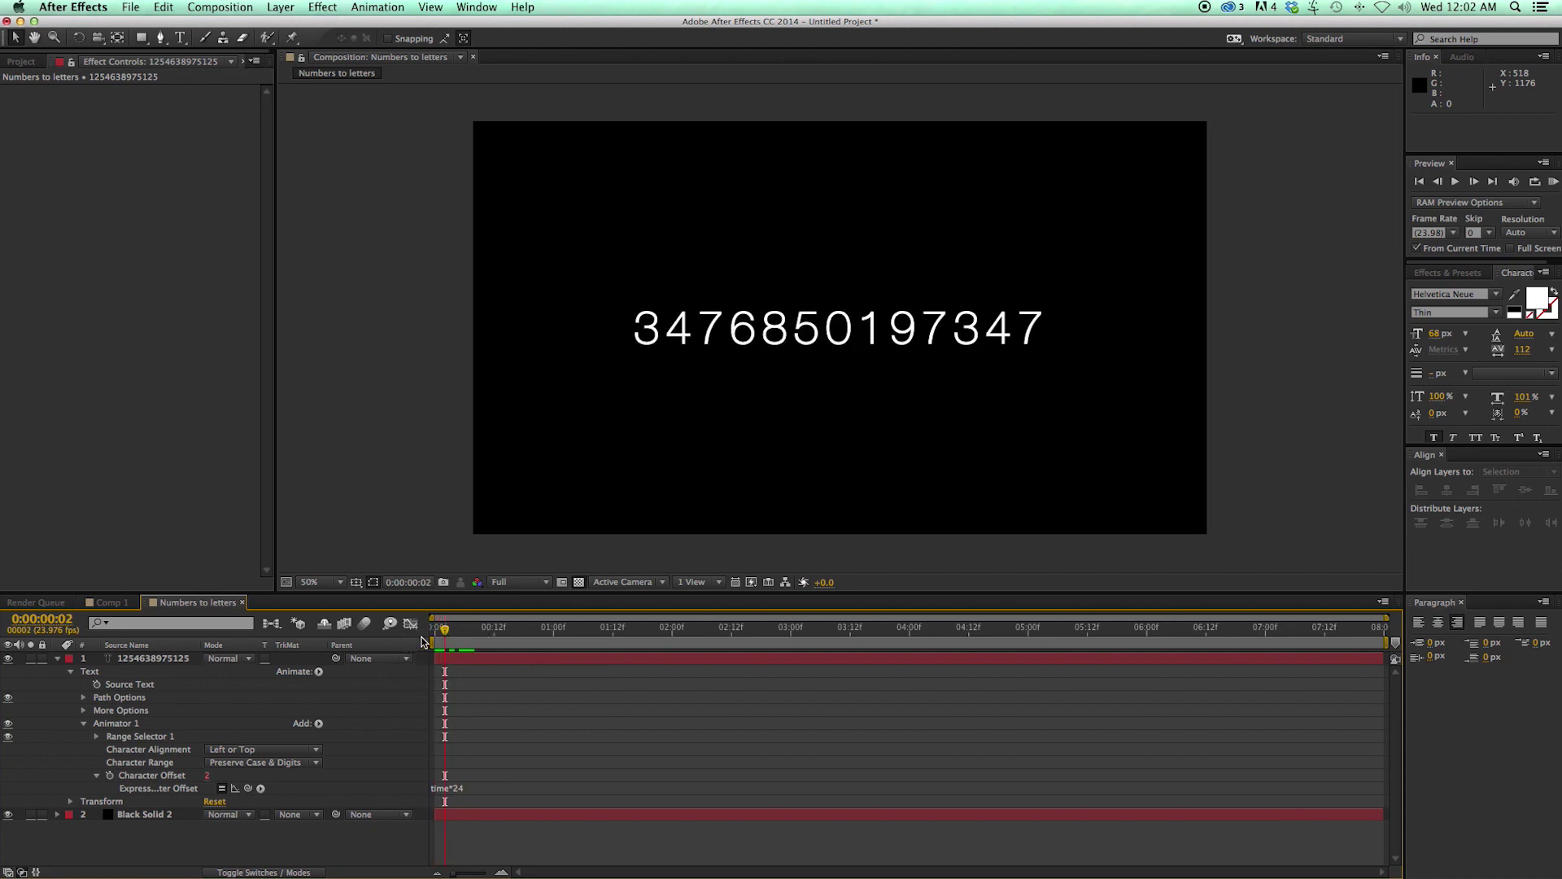
{"action": "key", "text": "Page_Down"}
{"action": "key", "text": "Page_Down"}
{"action": "key", "text": "Page_Down"}
{"action": "key", "text": "Page_Down"}
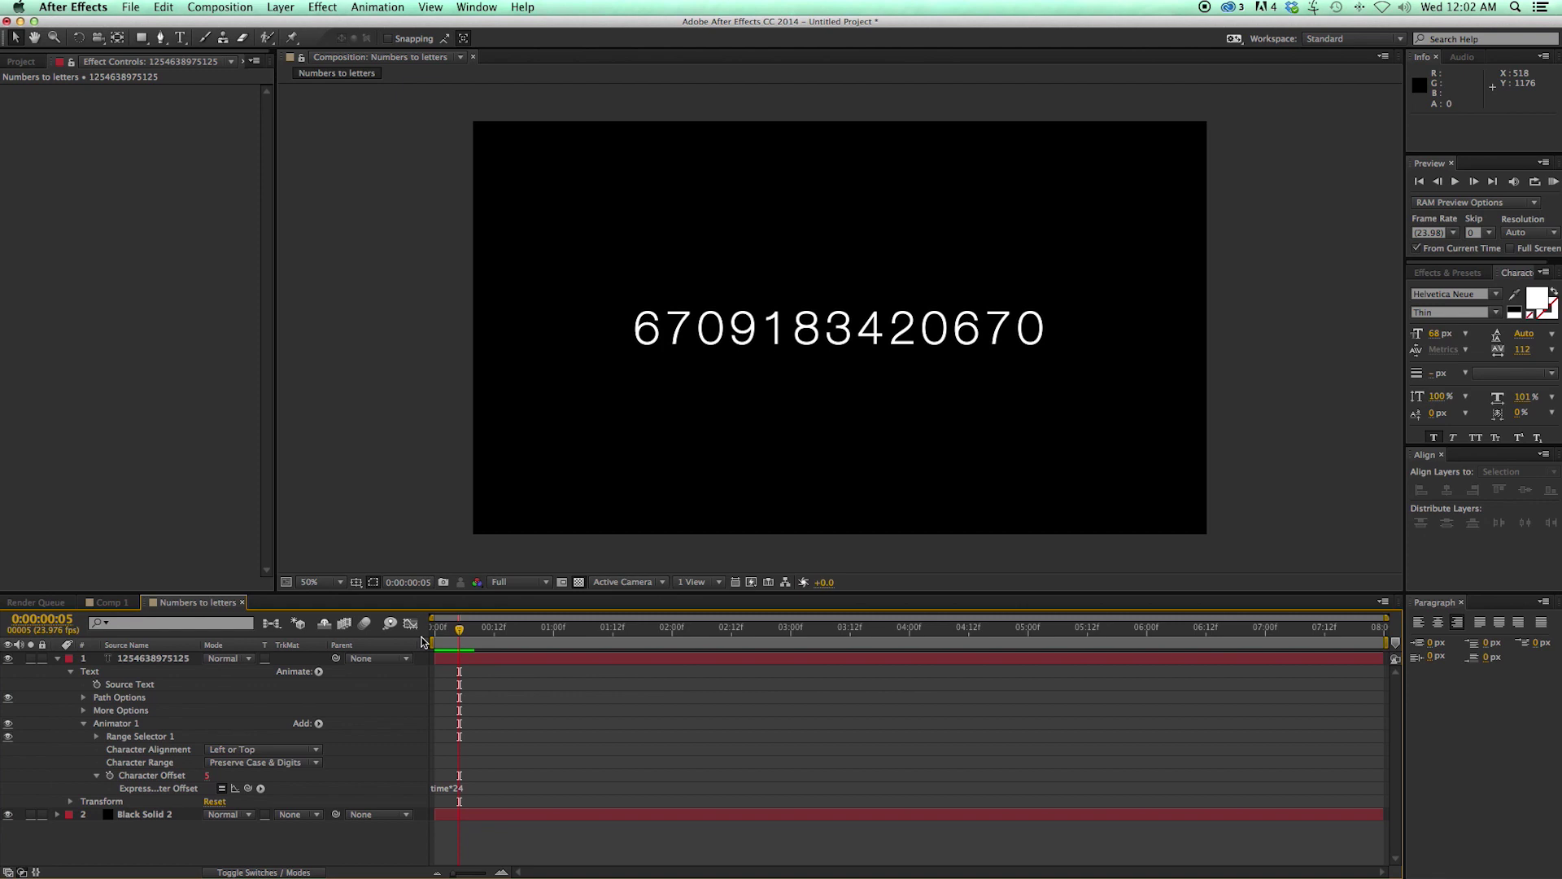
{"action": "key", "text": "Page_Down"}
{"action": "key", "text": "Page_Down"}
{"action": "key", "text": "Page_Down"}
{"action": "key", "text": "Page_Down"}
{"action": "key", "text": "Page_Down"}
{"action": "key", "text": "Page_Down"}
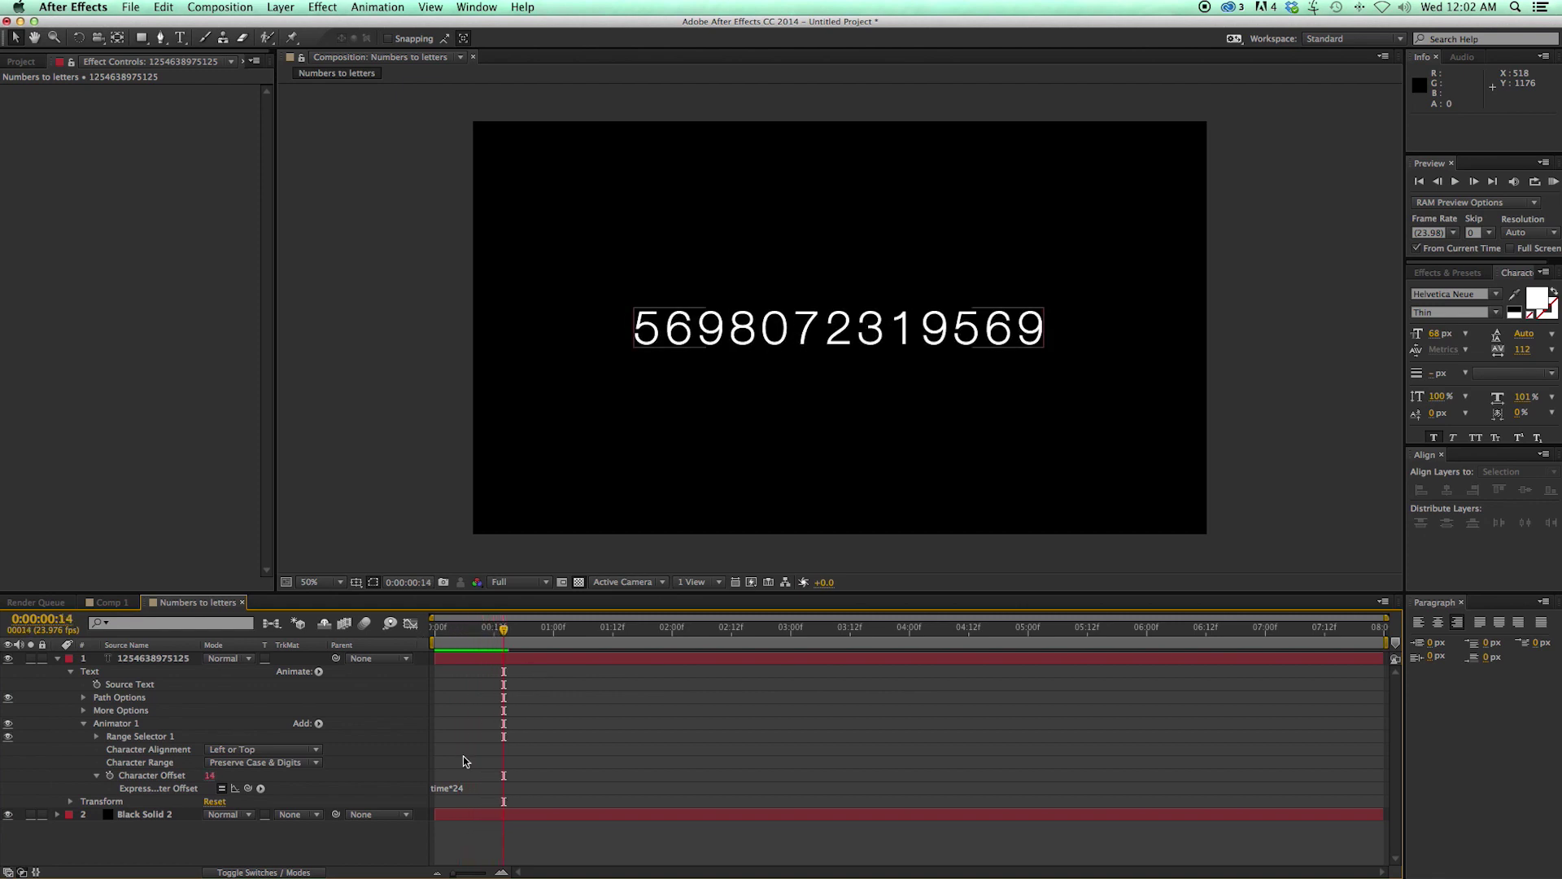
Shorten the Character Offset expression to time and preview the digits from the start
{"action": "left_click", "coordinate": [471, 787]}
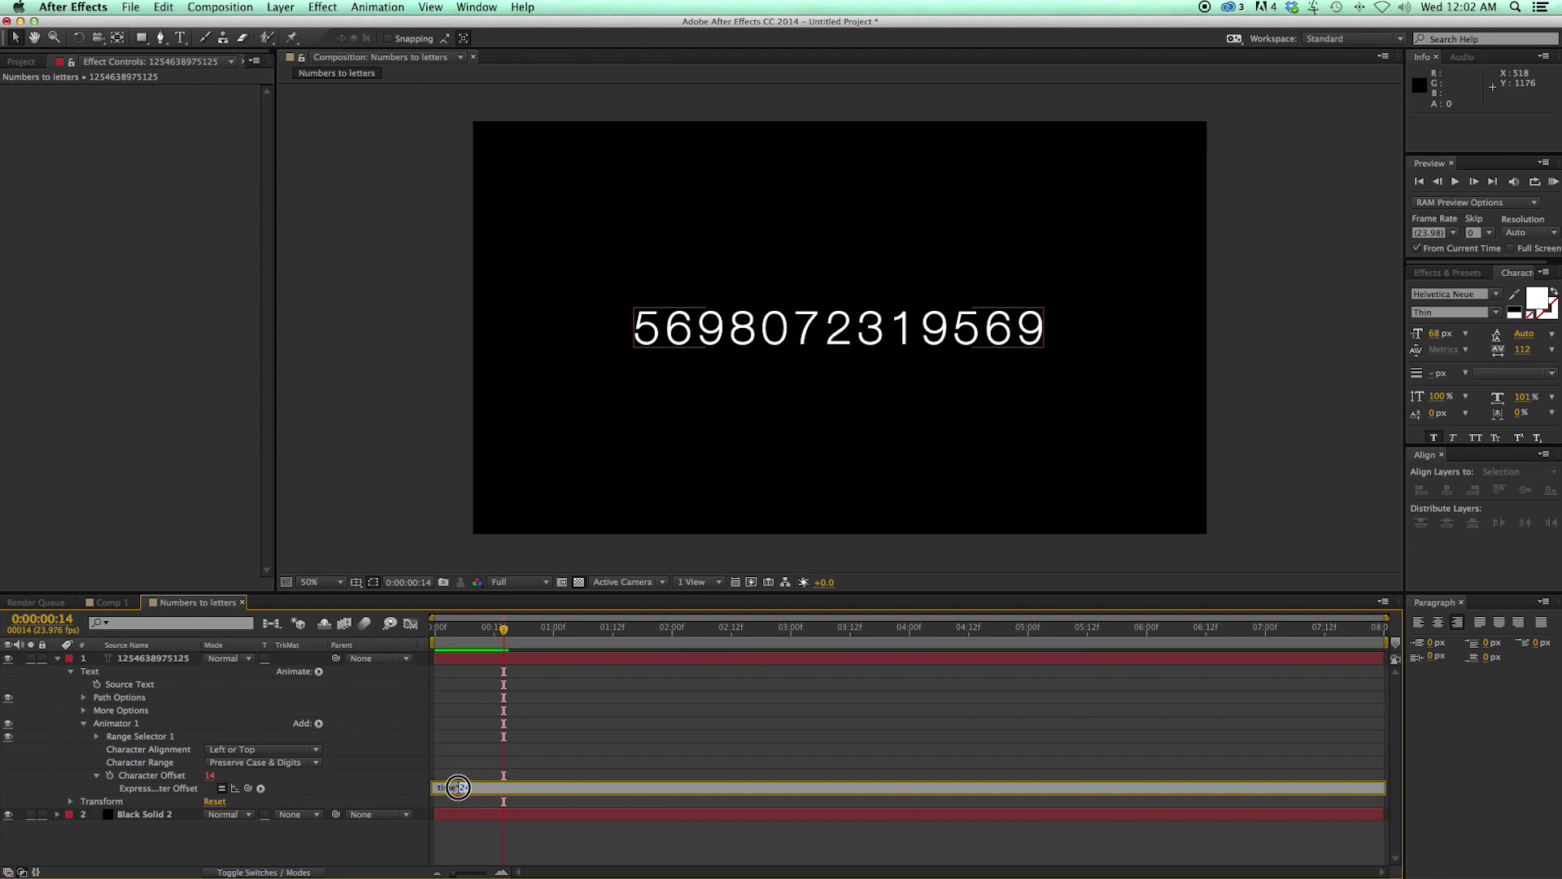
{"action": "left_click_drag", "start_coordinate": [455, 787], "coordinate": [475, 787]}
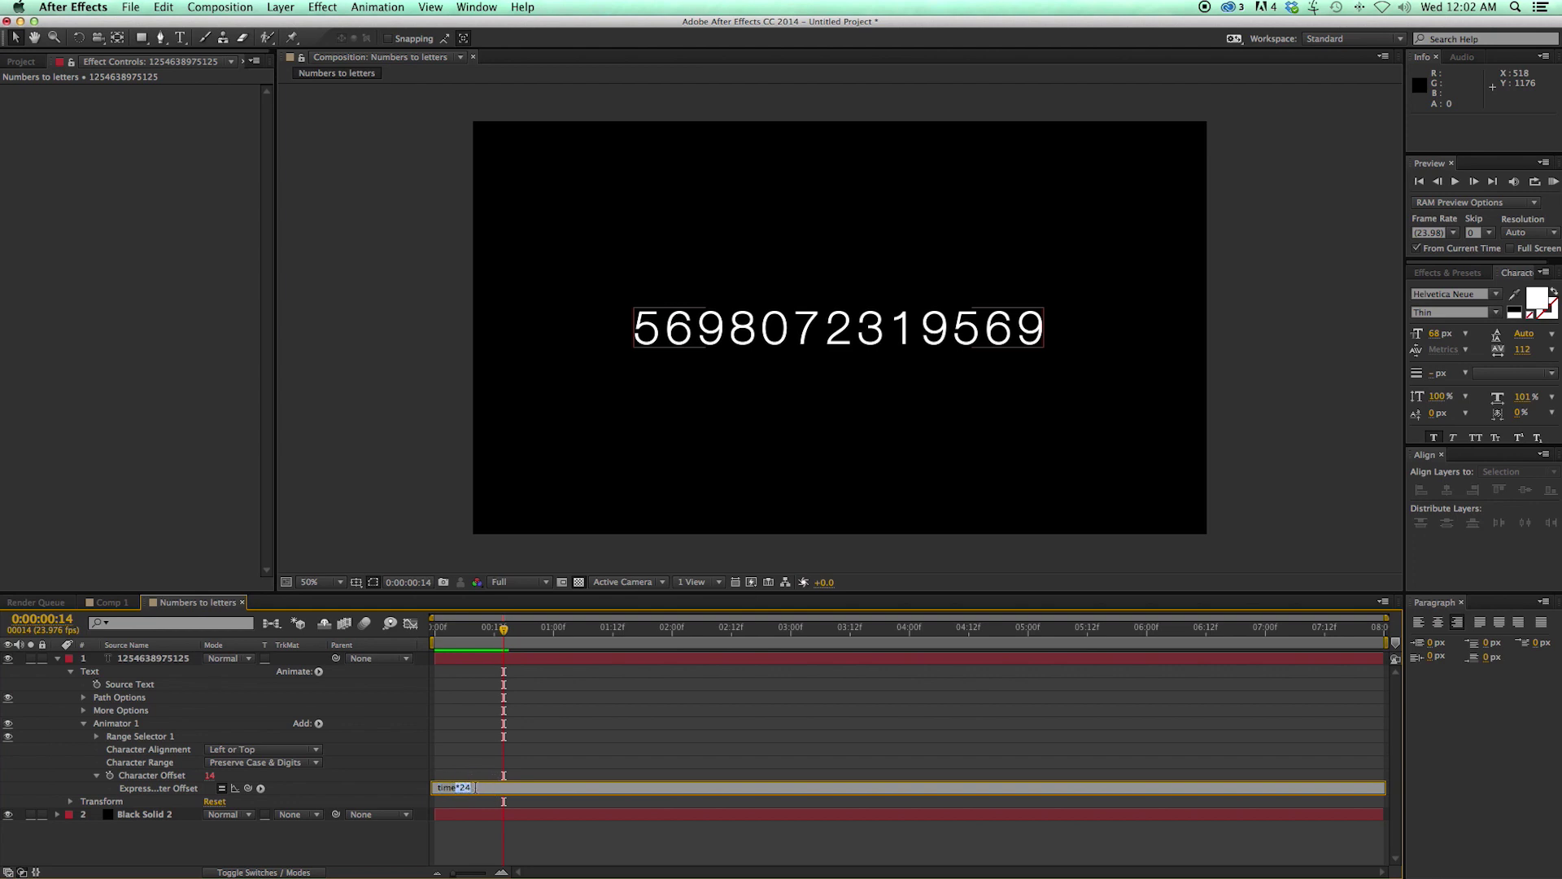
{"action": "left_click", "coordinate": [482, 775]}
{"action": "left_click_drag", "start_coordinate": [462, 630], "coordinate": [436, 629]}
{"action": "key", "text": "space"}
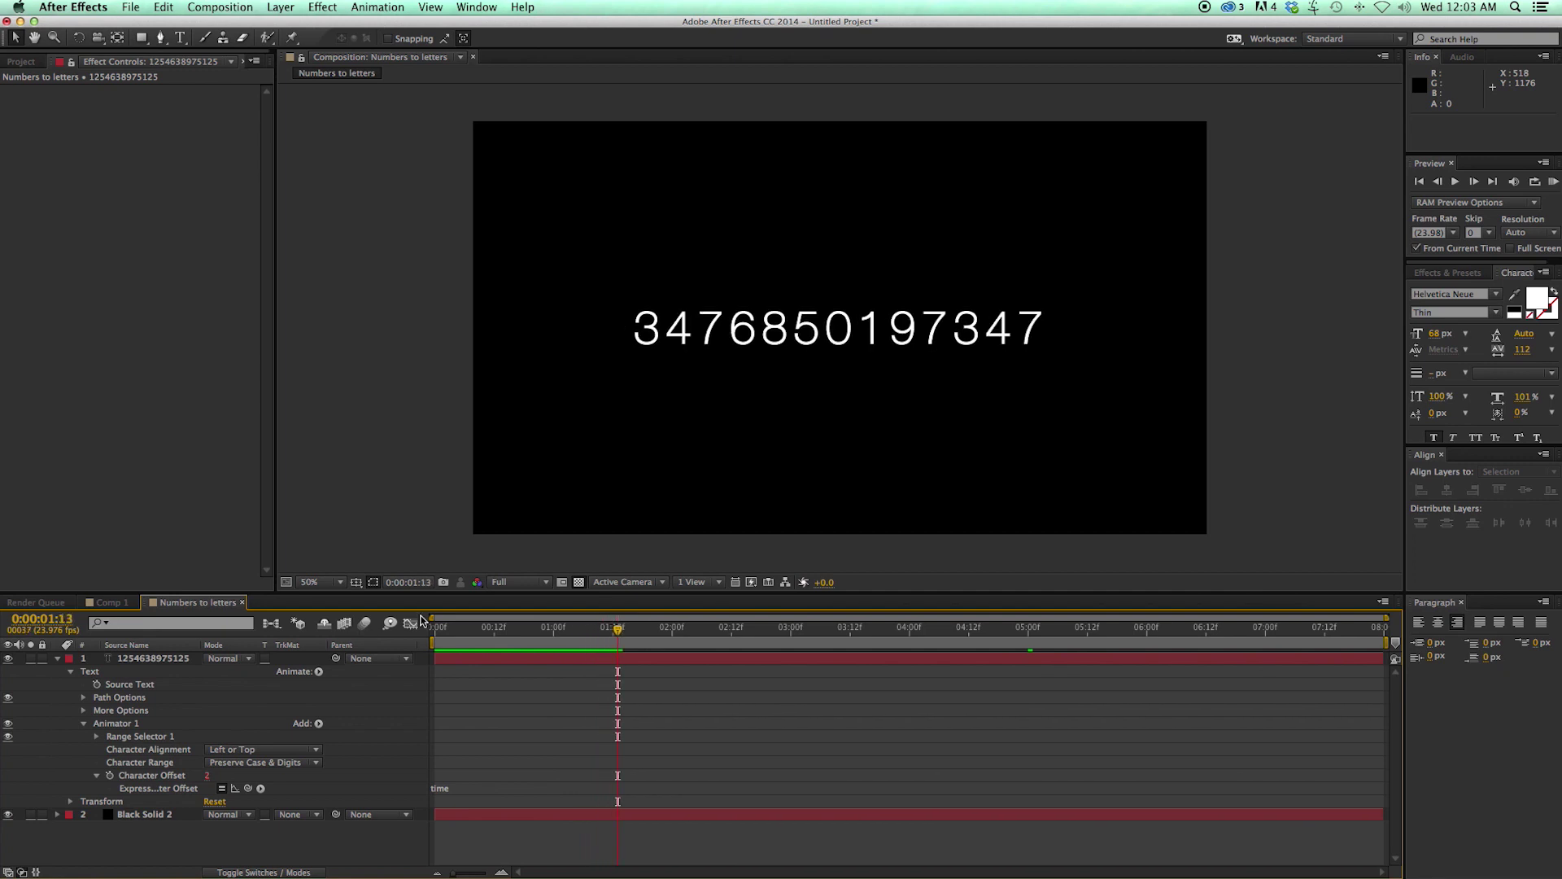
Restore the Character Offset expression to time*24, preview the digits and return to the first frame
{"action": "left_click", "coordinate": [490, 786]}
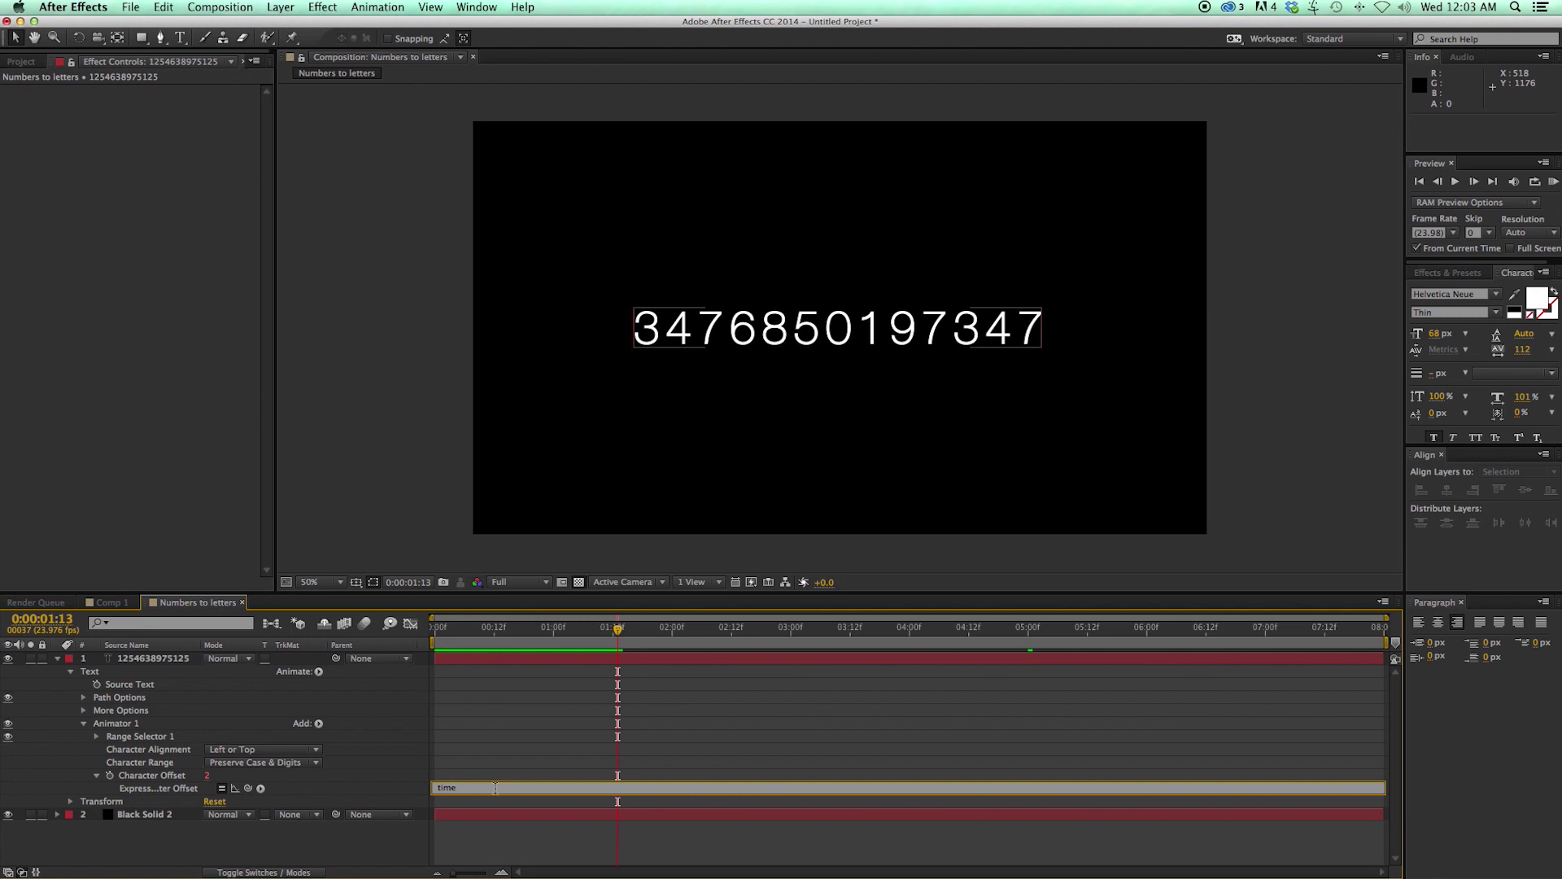
{"action": "left_click", "coordinate": [539, 763]}
{"action": "key", "text": "Home"}
{"action": "key", "text": "KP_0"}
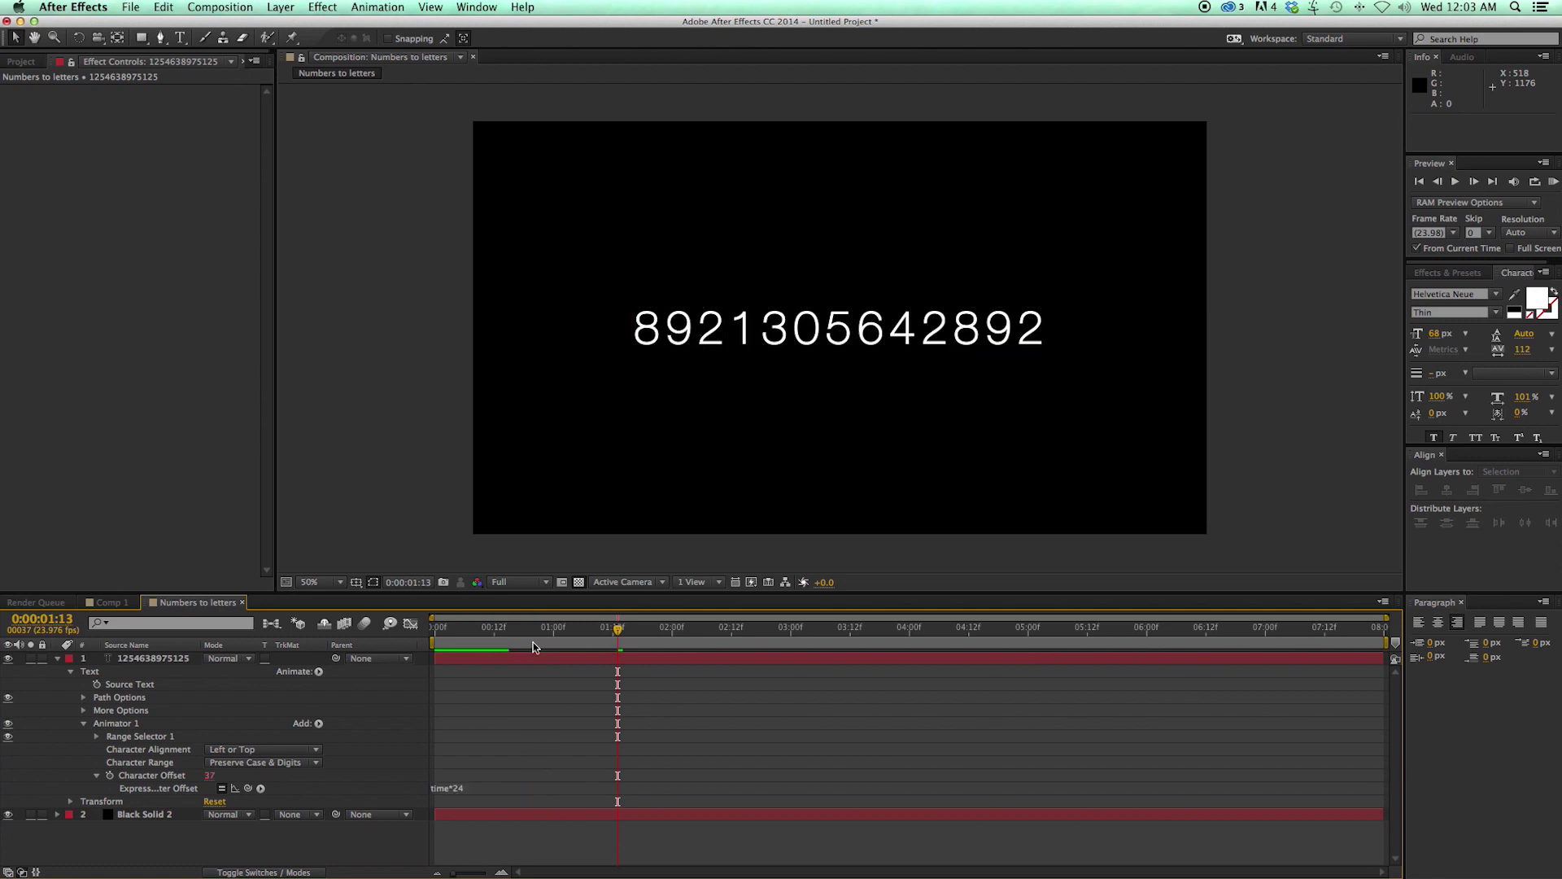
{"action": "key", "text": "space"}
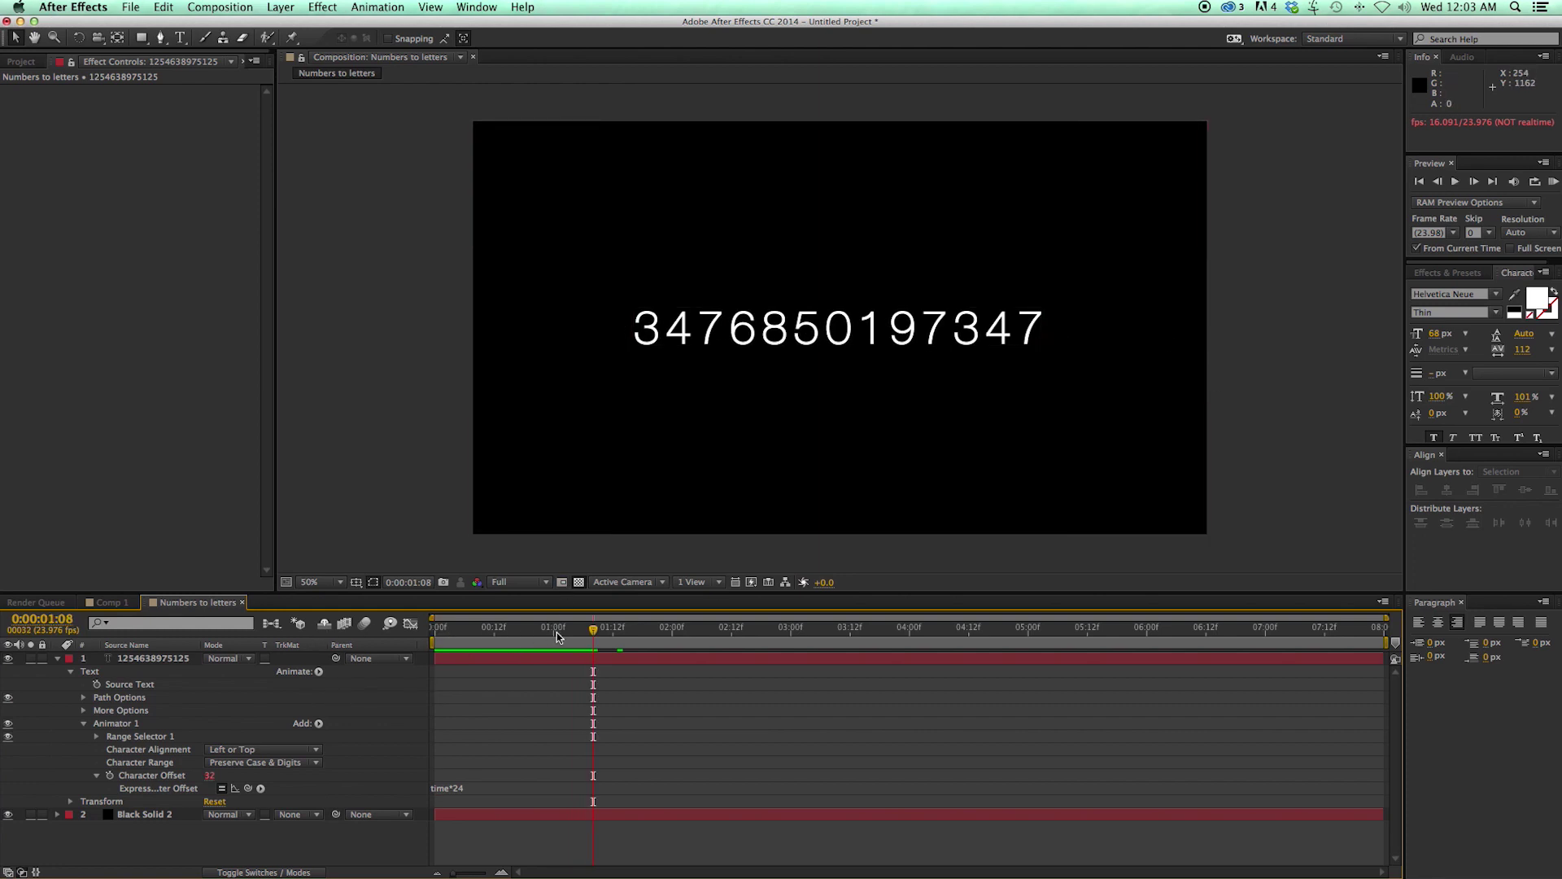
{"action": "left_click_drag", "start_coordinate": [557, 633], "coordinate": [379, 642]}
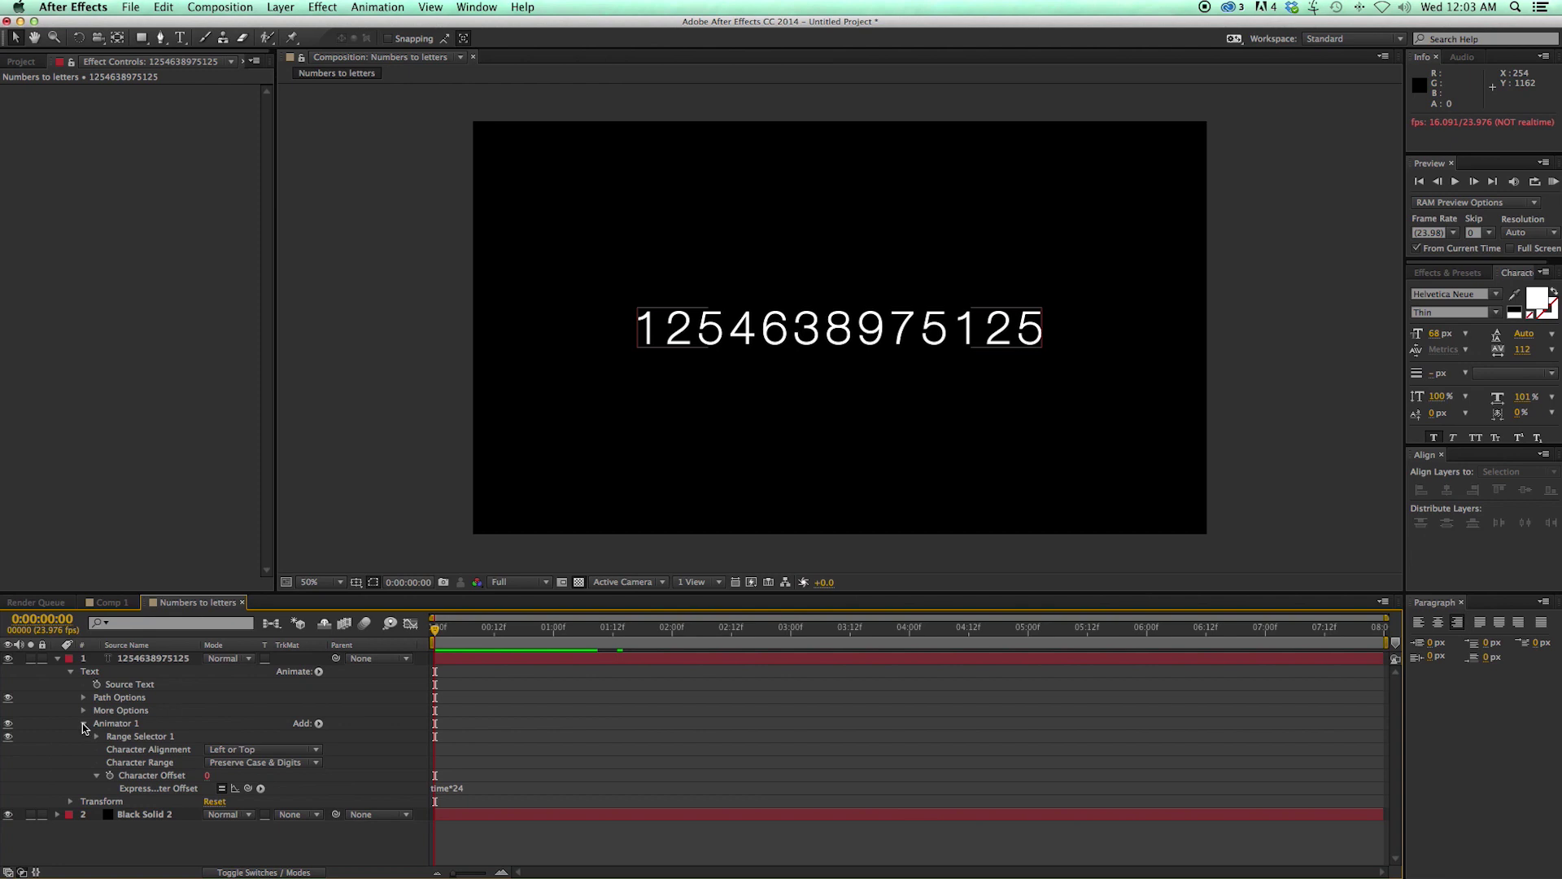
Add a separate Scale animator to the number text and set its scale to 0%
{"action": "left_click", "coordinate": [84, 723]}
{"action": "left_click", "coordinate": [319, 672]}
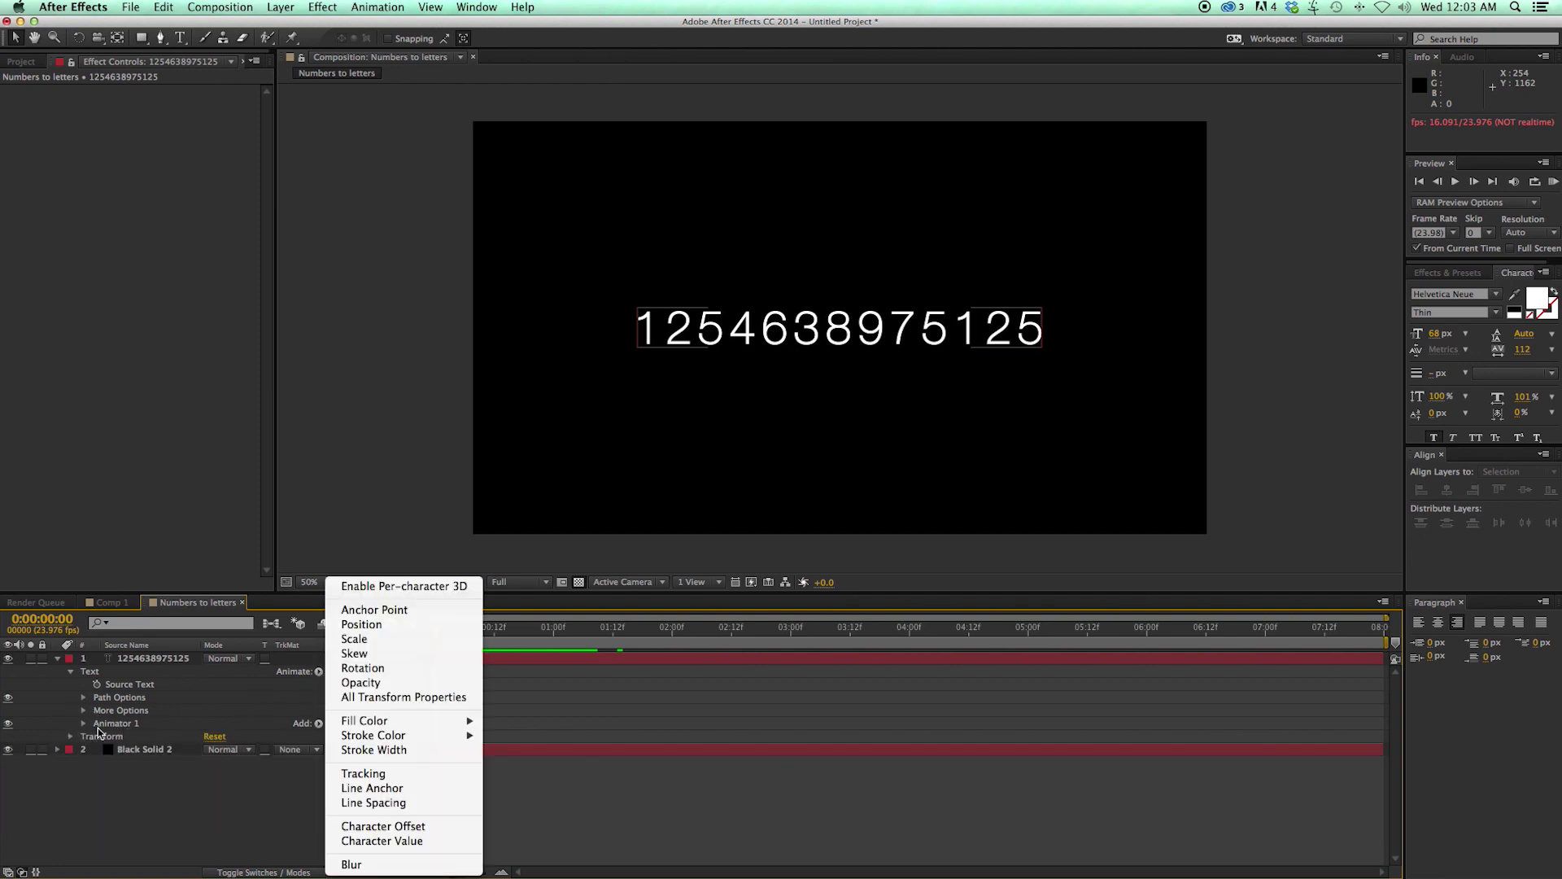
{"action": "left_click", "coordinate": [354, 639]}
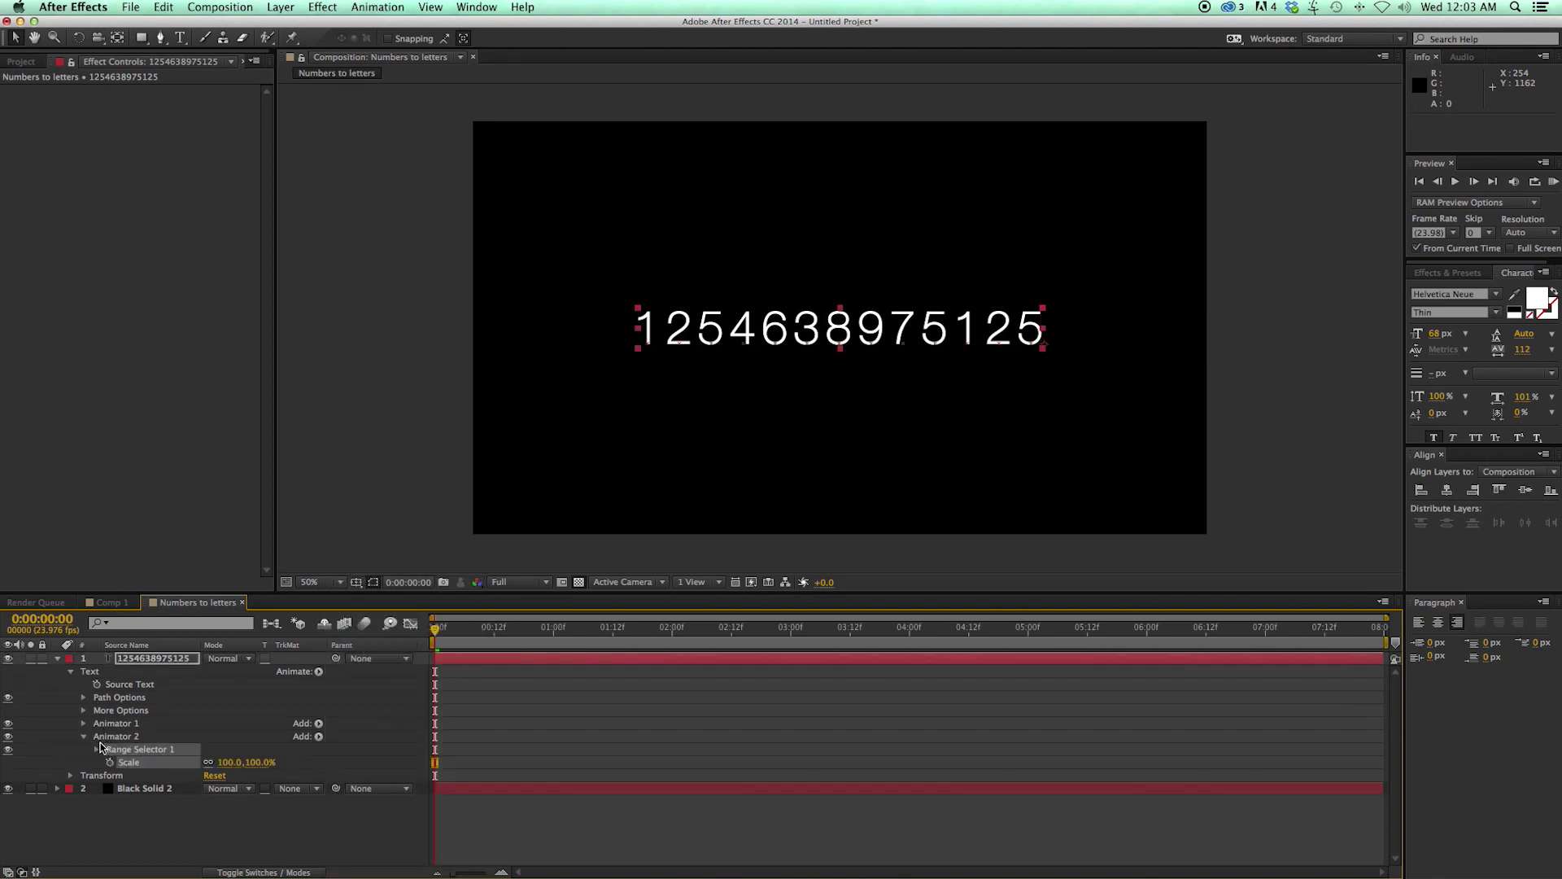
{"action": "left_click", "coordinate": [231, 762]}
{"action": "type", "text": "00"}
{"action": "key", "text": "Return"}
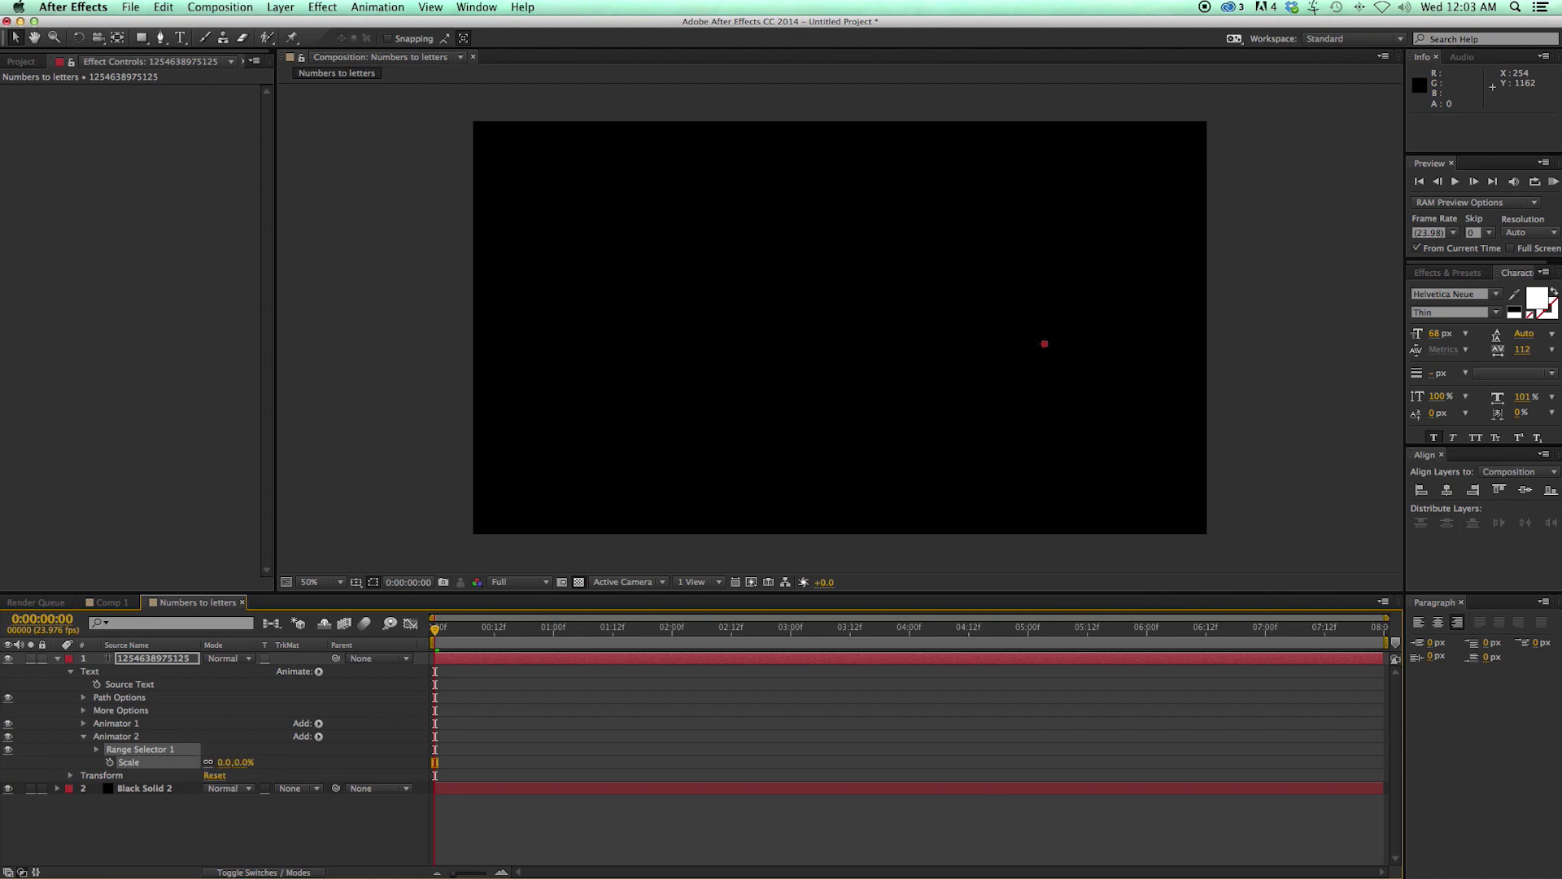
Set the Scale animator's range selector to Start 100% and End 0%
{"action": "left_click", "coordinate": [96, 749]}
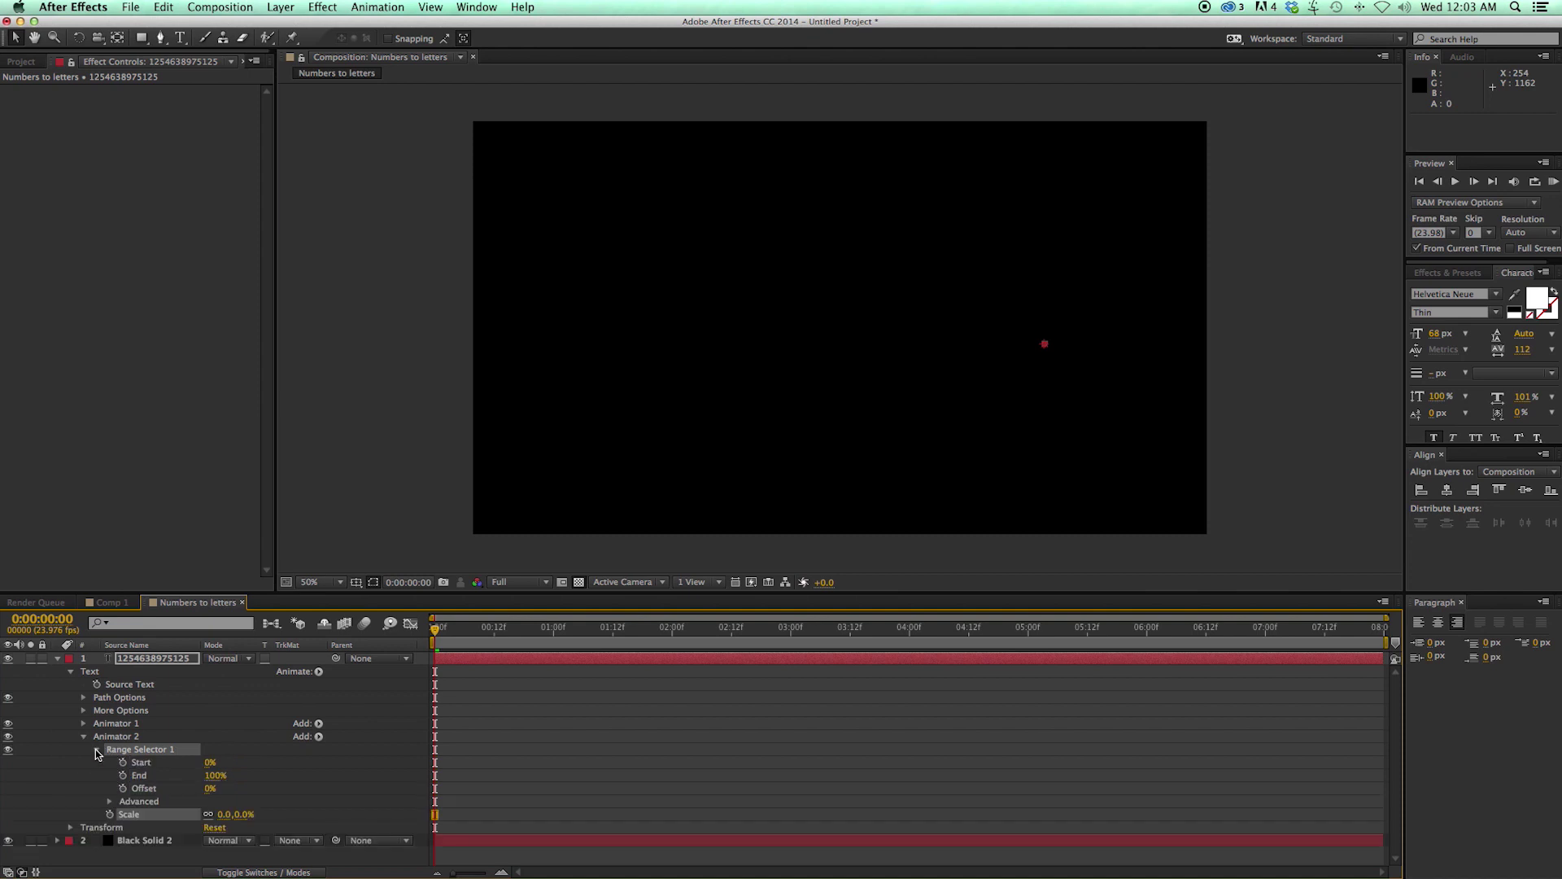
{"action": "left_click_drag", "start_coordinate": [209, 765], "coordinate": [118, 775]}
{"action": "mouse_move", "coordinate": [216, 764]}
{"action": "left_mouse_down"}
{"action": "mouse_move", "coordinate": [168, 765]}
{"action": "mouse_move", "coordinate": [231, 765]}
{"action": "mouse_move", "coordinate": [122, 763]}
{"action": "mouse_move", "coordinate": [211, 758]}
{"action": "left_mouse_up"}
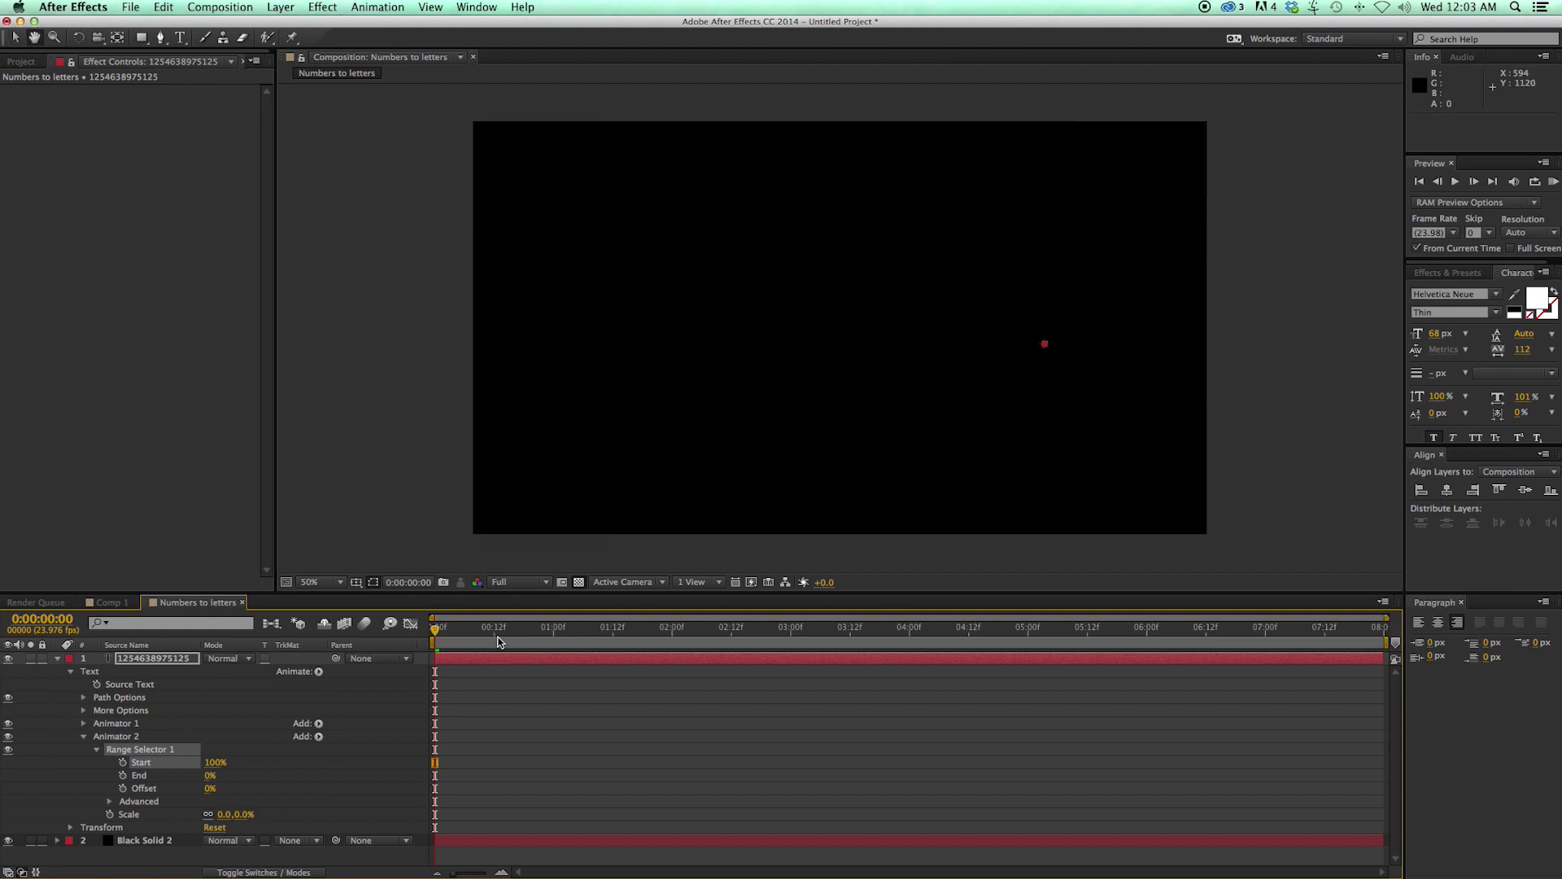
Set a keyframe for the range selector's Start value at the first frame
{"action": "left_click", "coordinate": [469, 633]}
{"action": "left_click", "coordinate": [437, 633]}
{"action": "left_click", "coordinate": [123, 762]}
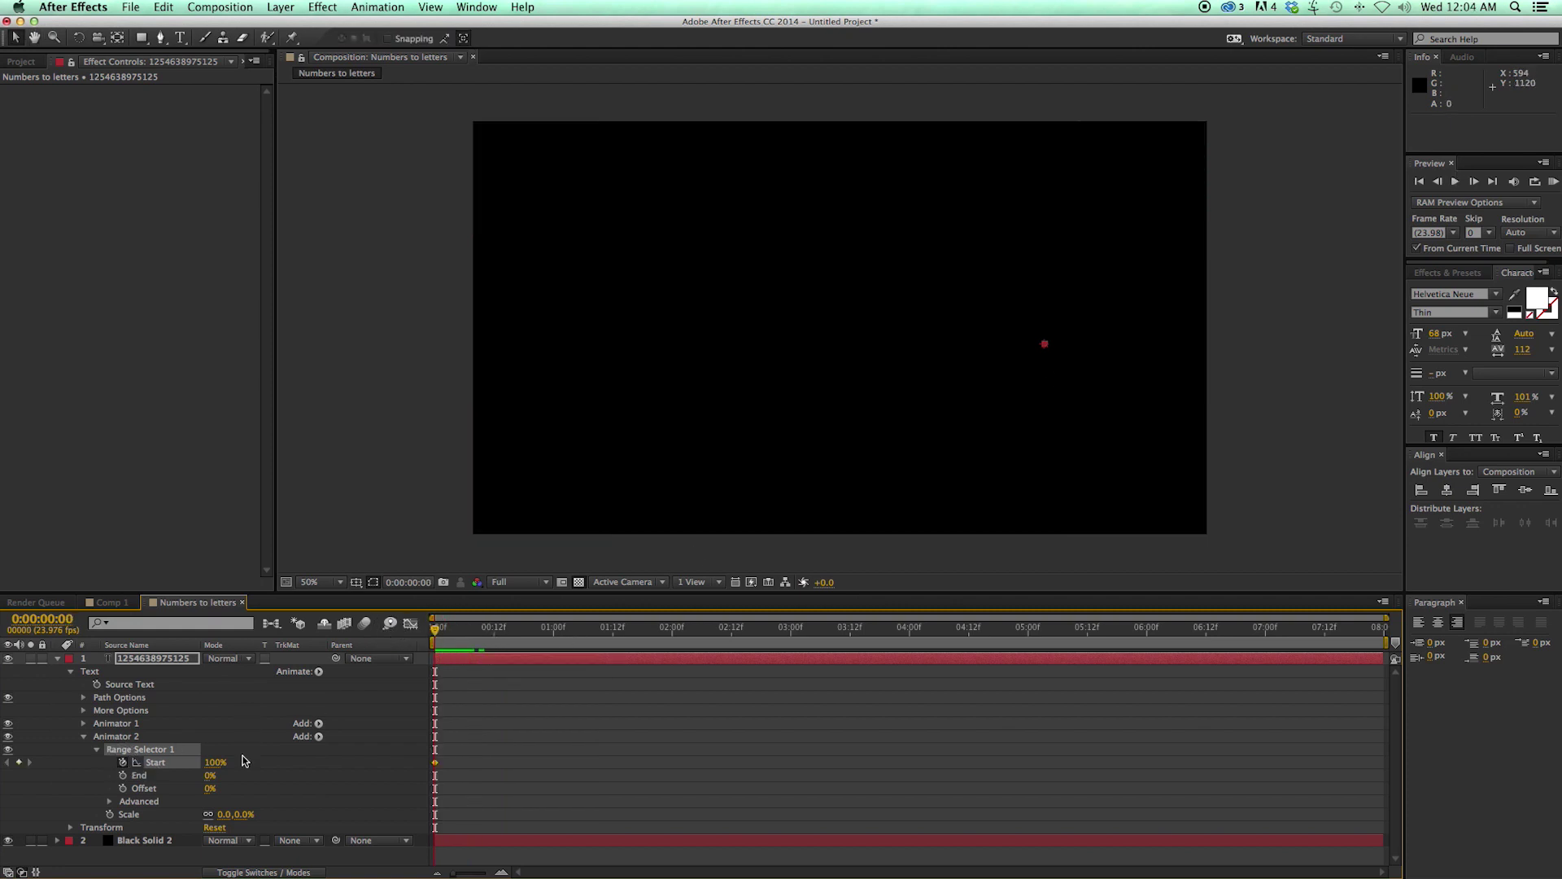
Set the Scale animator's range selector Start to 0% at 0:00:00:23 and preview the scale-in from the first frame
{"action": "key", "text": "space"}
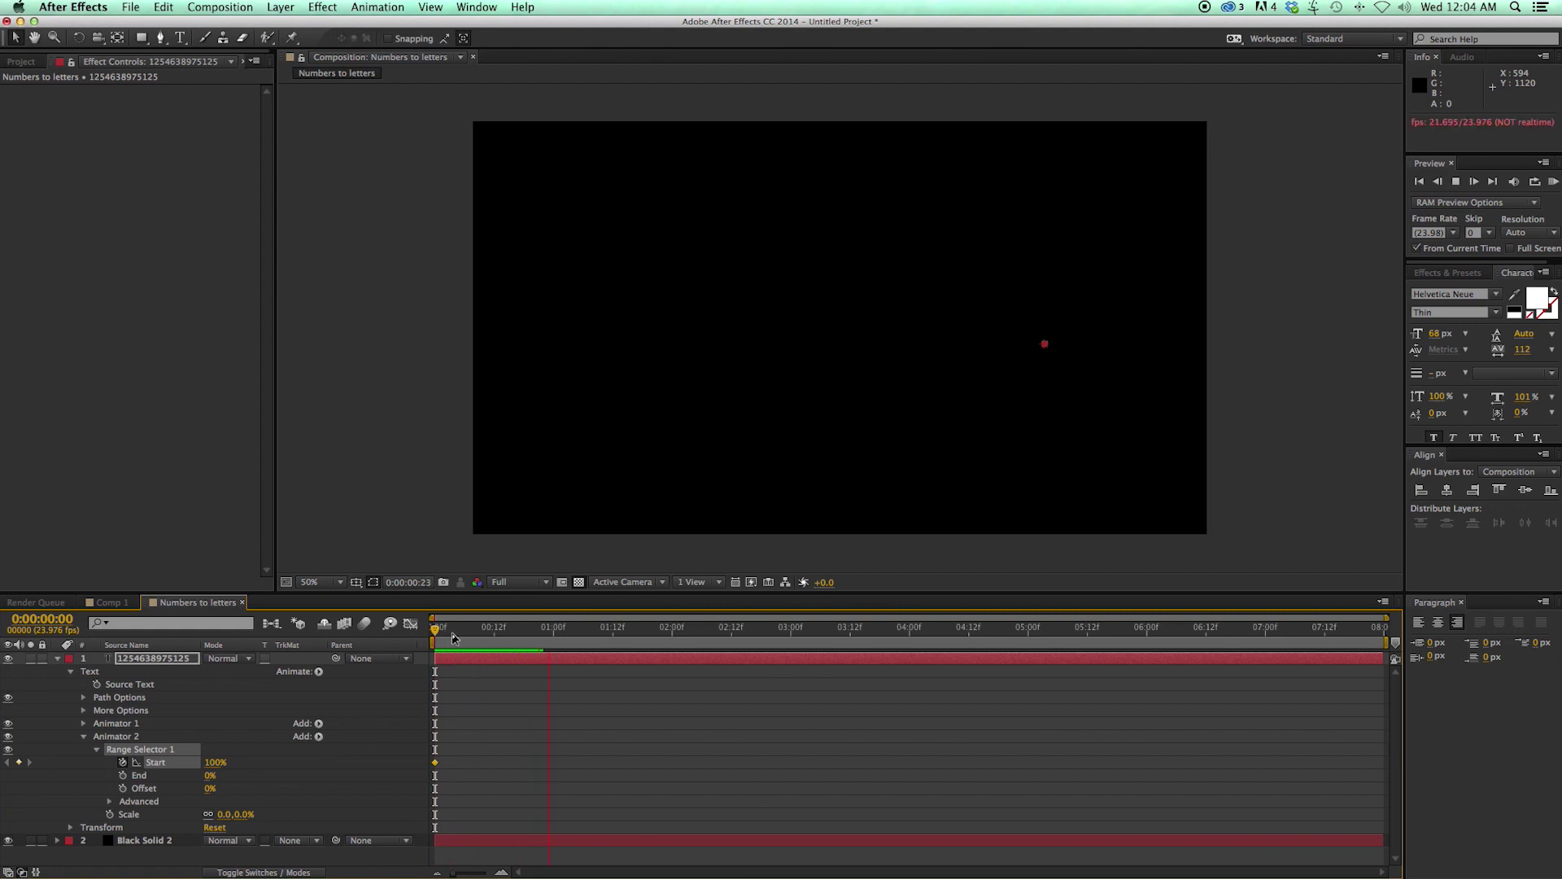
{"action": "left_click_drag", "start_coordinate": [213, 762], "coordinate": [94, 763]}
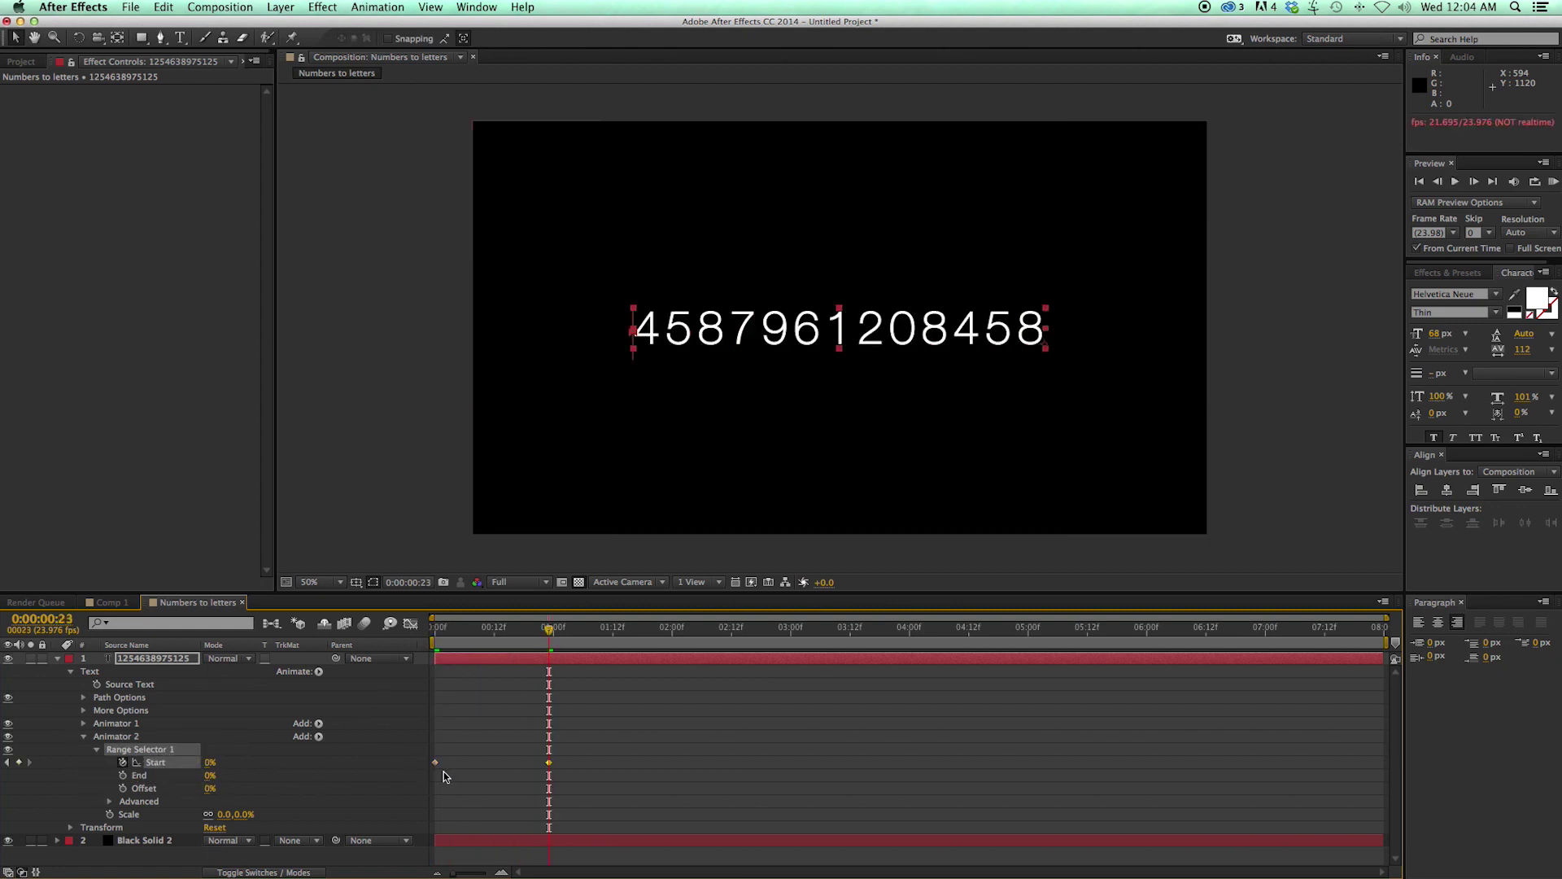
{"action": "left_click_drag", "start_coordinate": [518, 630], "coordinate": [435, 630]}
{"action": "key", "text": "space"}
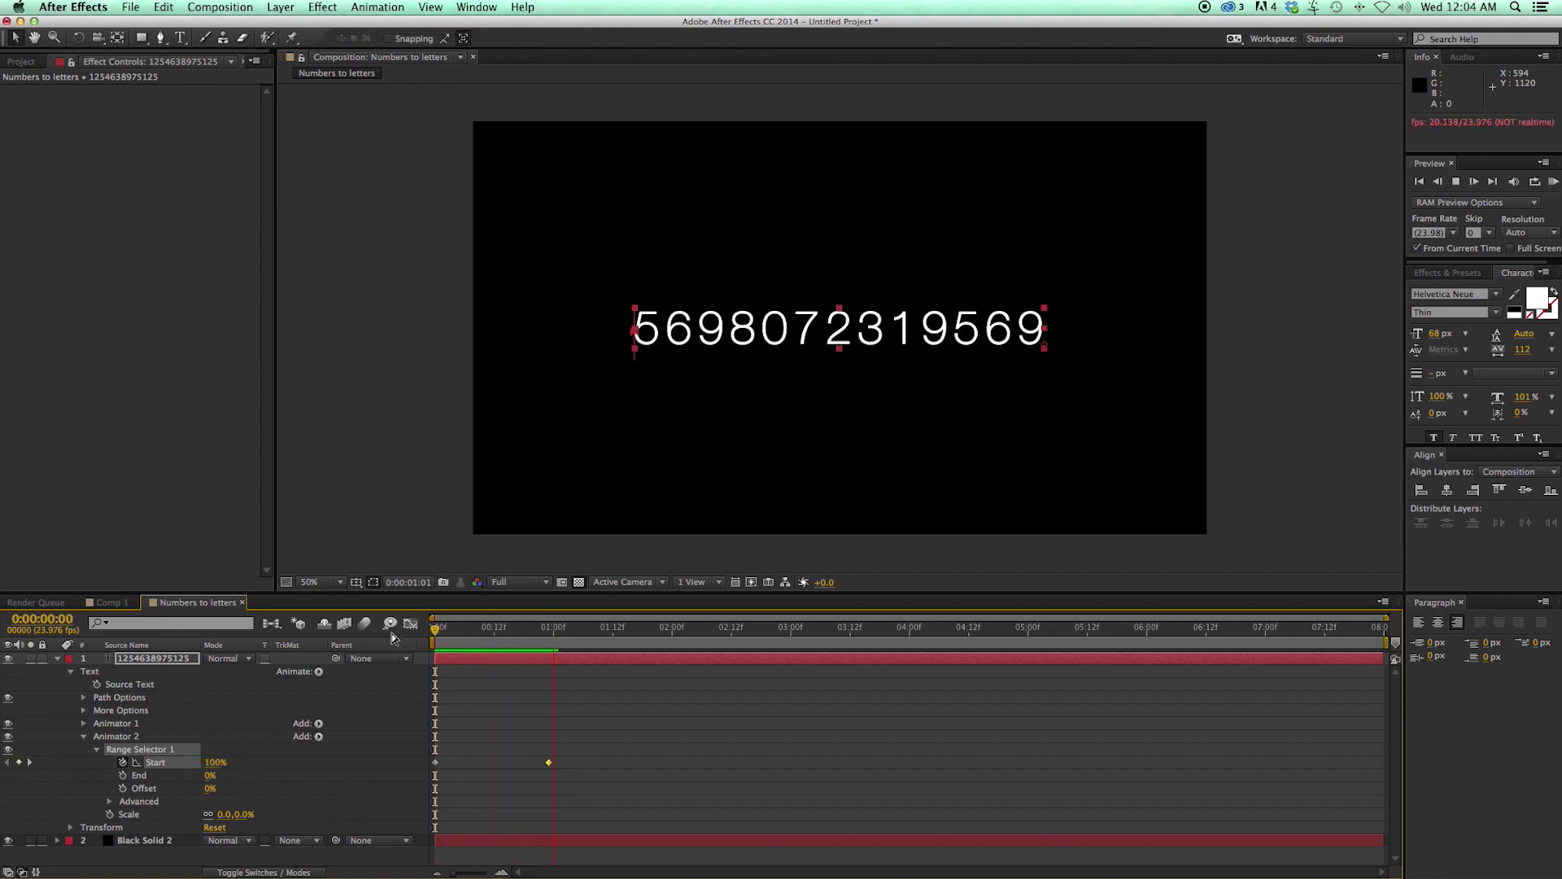
Set the Smoothness of the Scale animator's range selector to 0% and preview the scale-in from the first frame
{"action": "left_click_drag", "start_coordinate": [539, 633], "coordinate": [509, 634]}
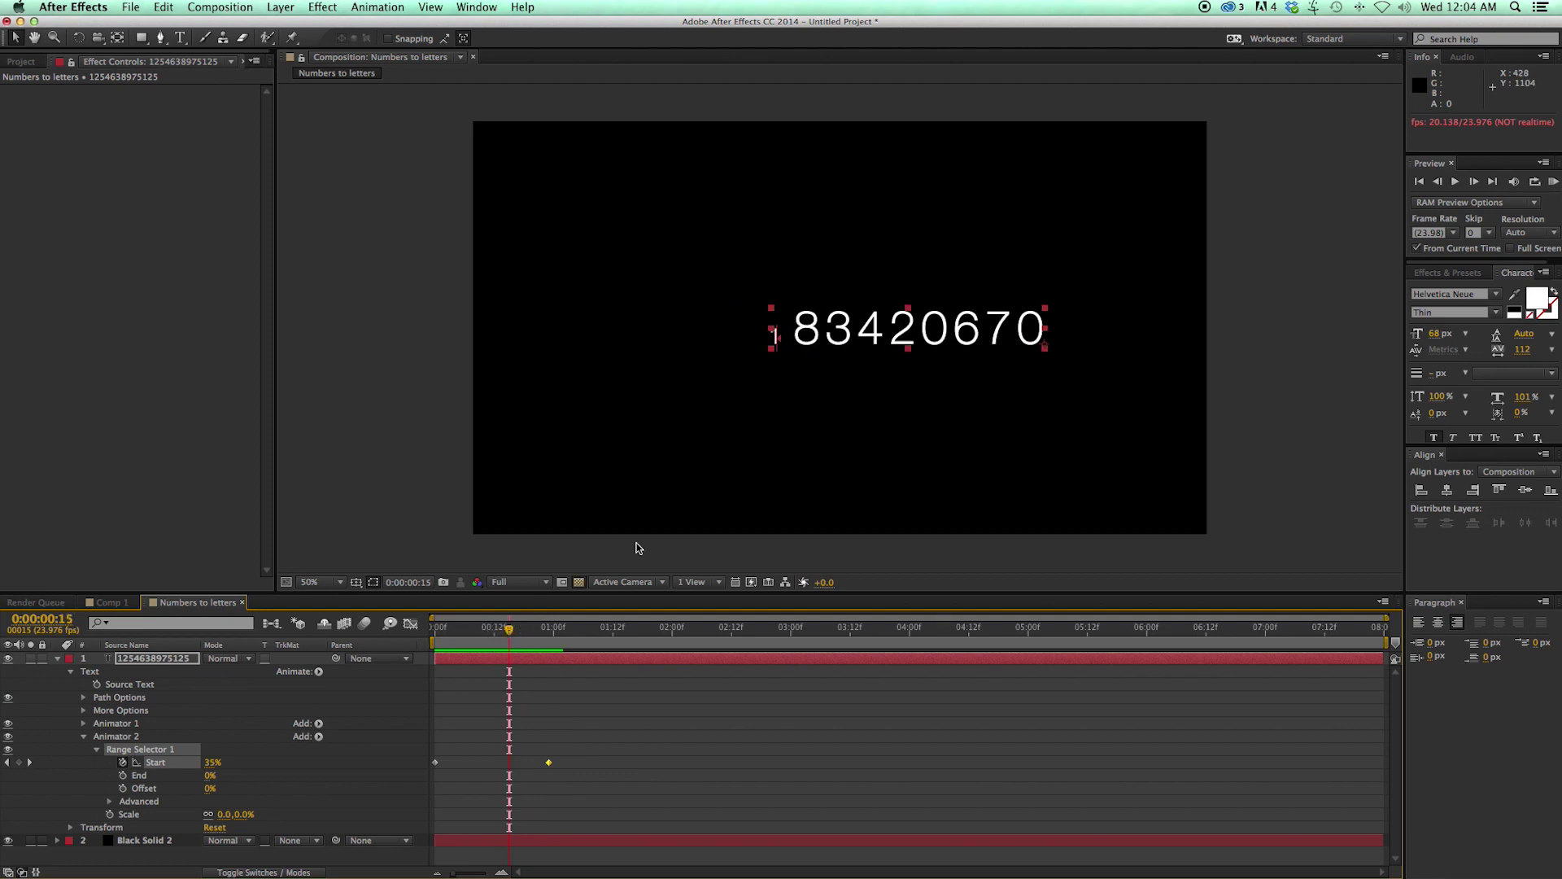
{"action": "left_click", "coordinate": [842, 547]}
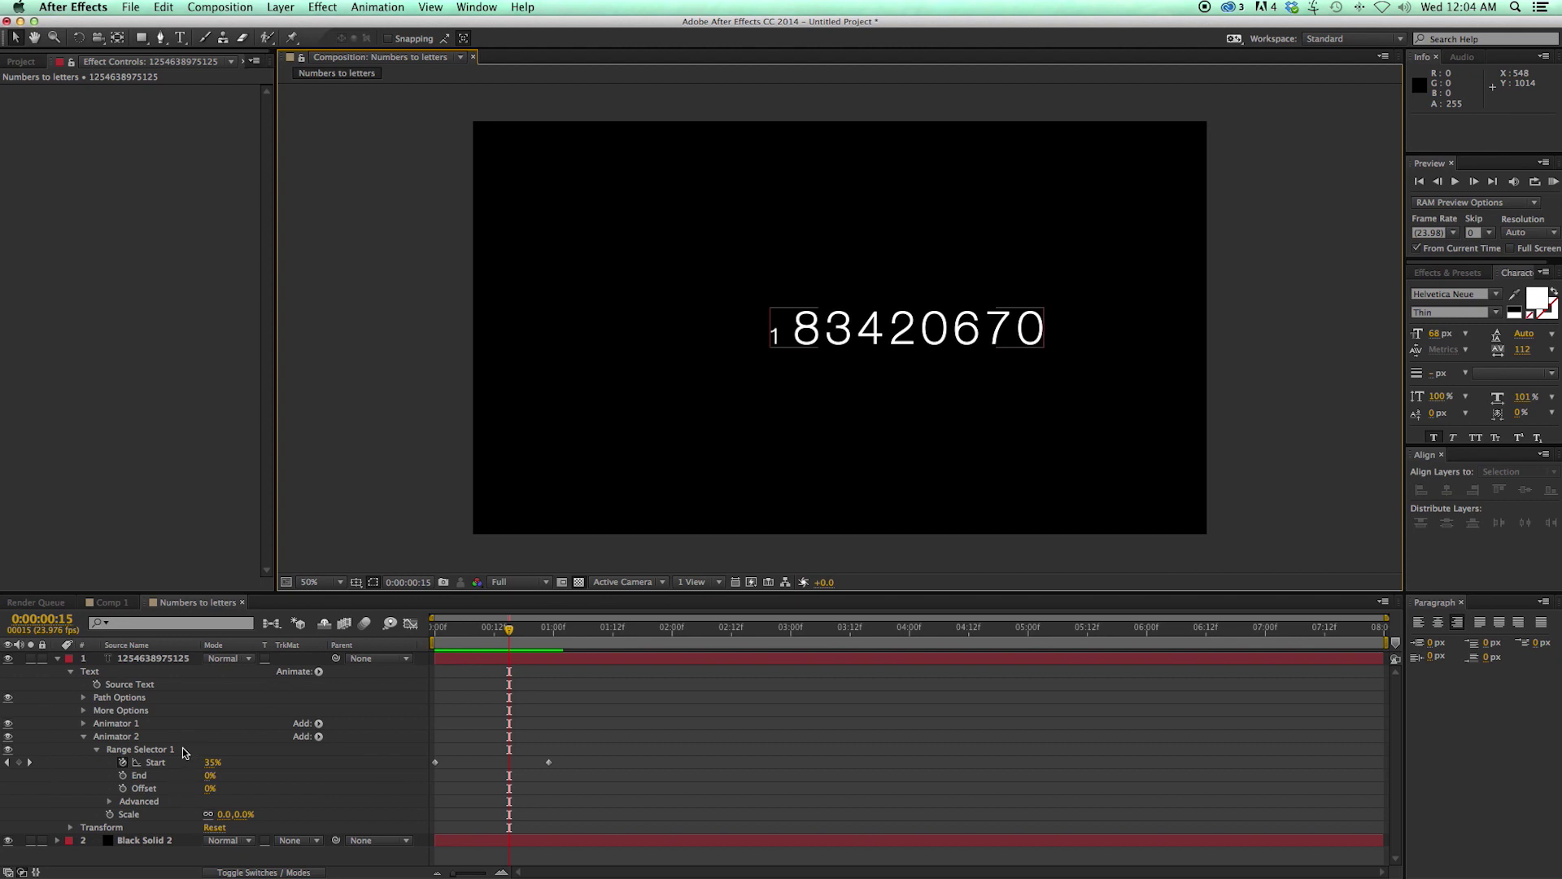
{"action": "left_click", "coordinate": [109, 801]}
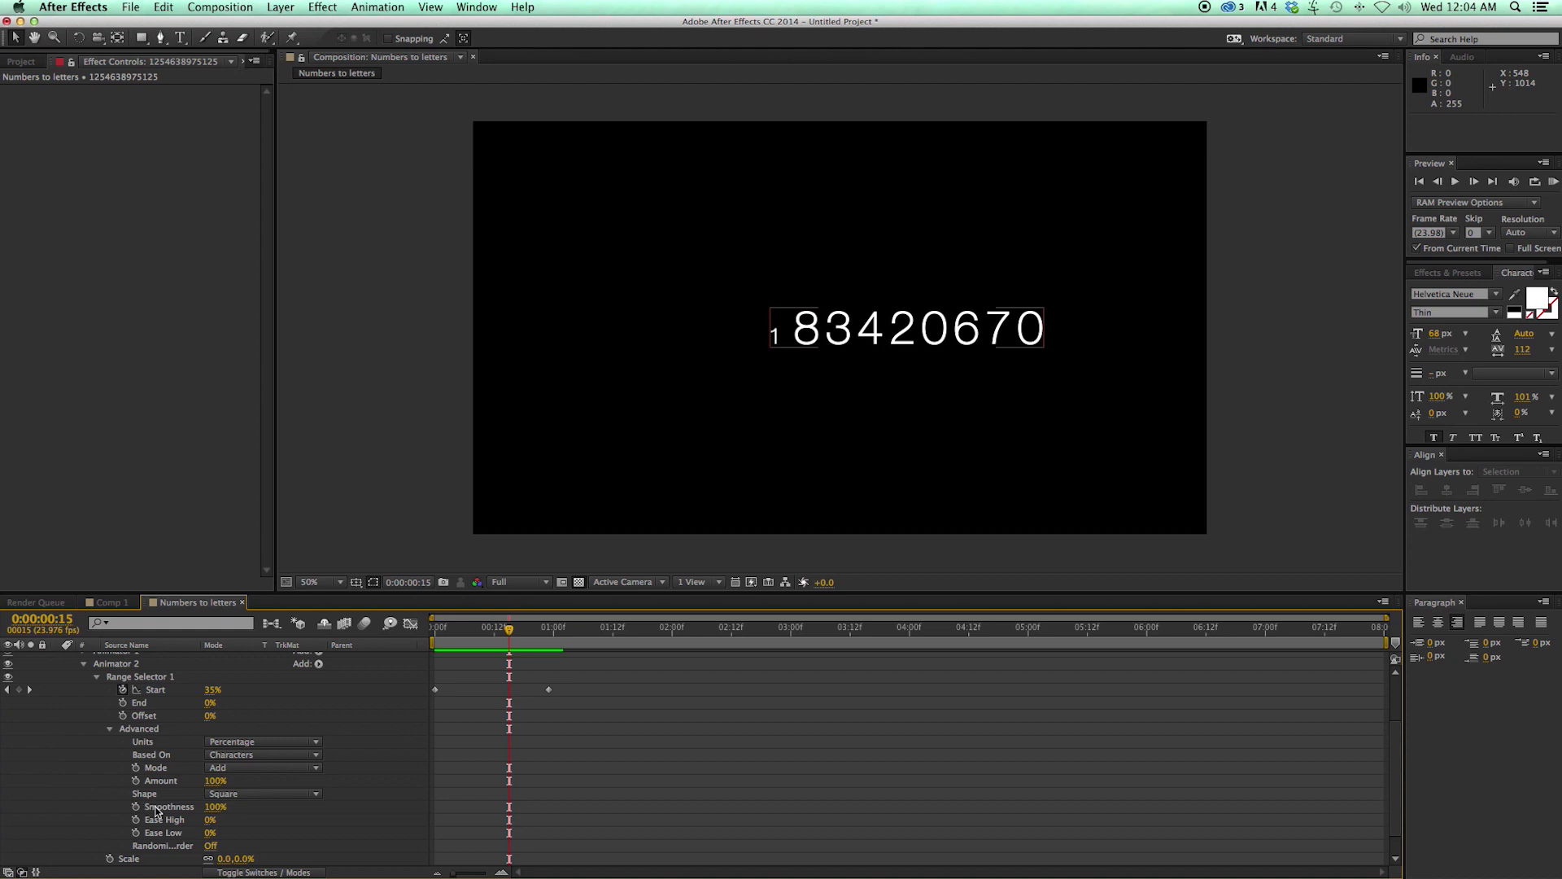
{"action": "left_click_drag", "start_coordinate": [218, 808], "coordinate": [74, 804]}
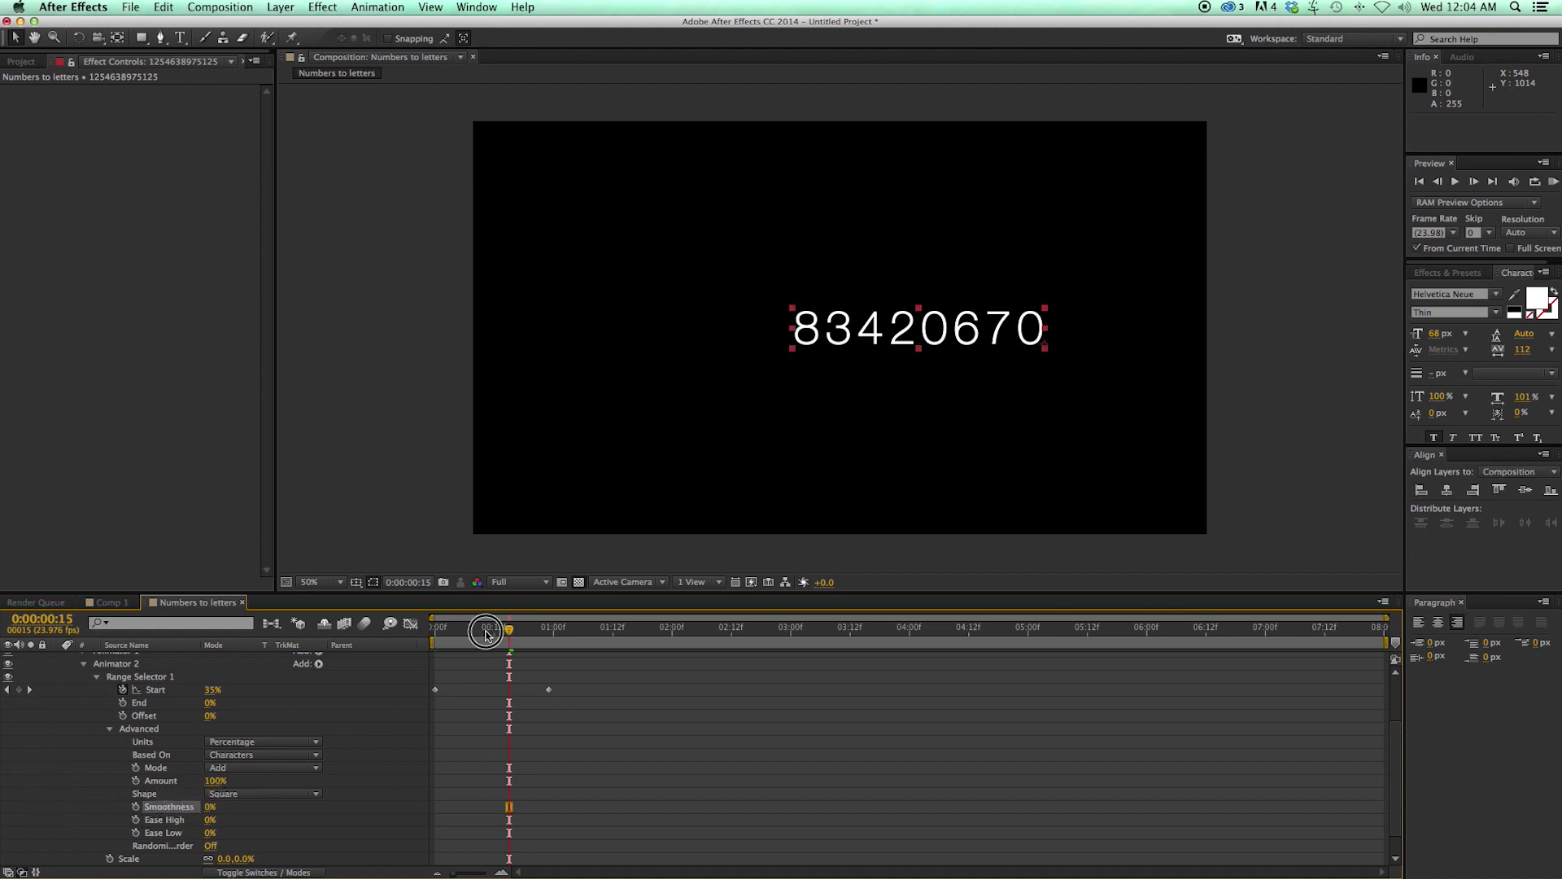
{"action": "left_click_drag", "start_coordinate": [492, 628], "coordinate": [394, 630]}
{"action": "left_click", "coordinate": [491, 750]}
{"action": "key", "text": "space"}
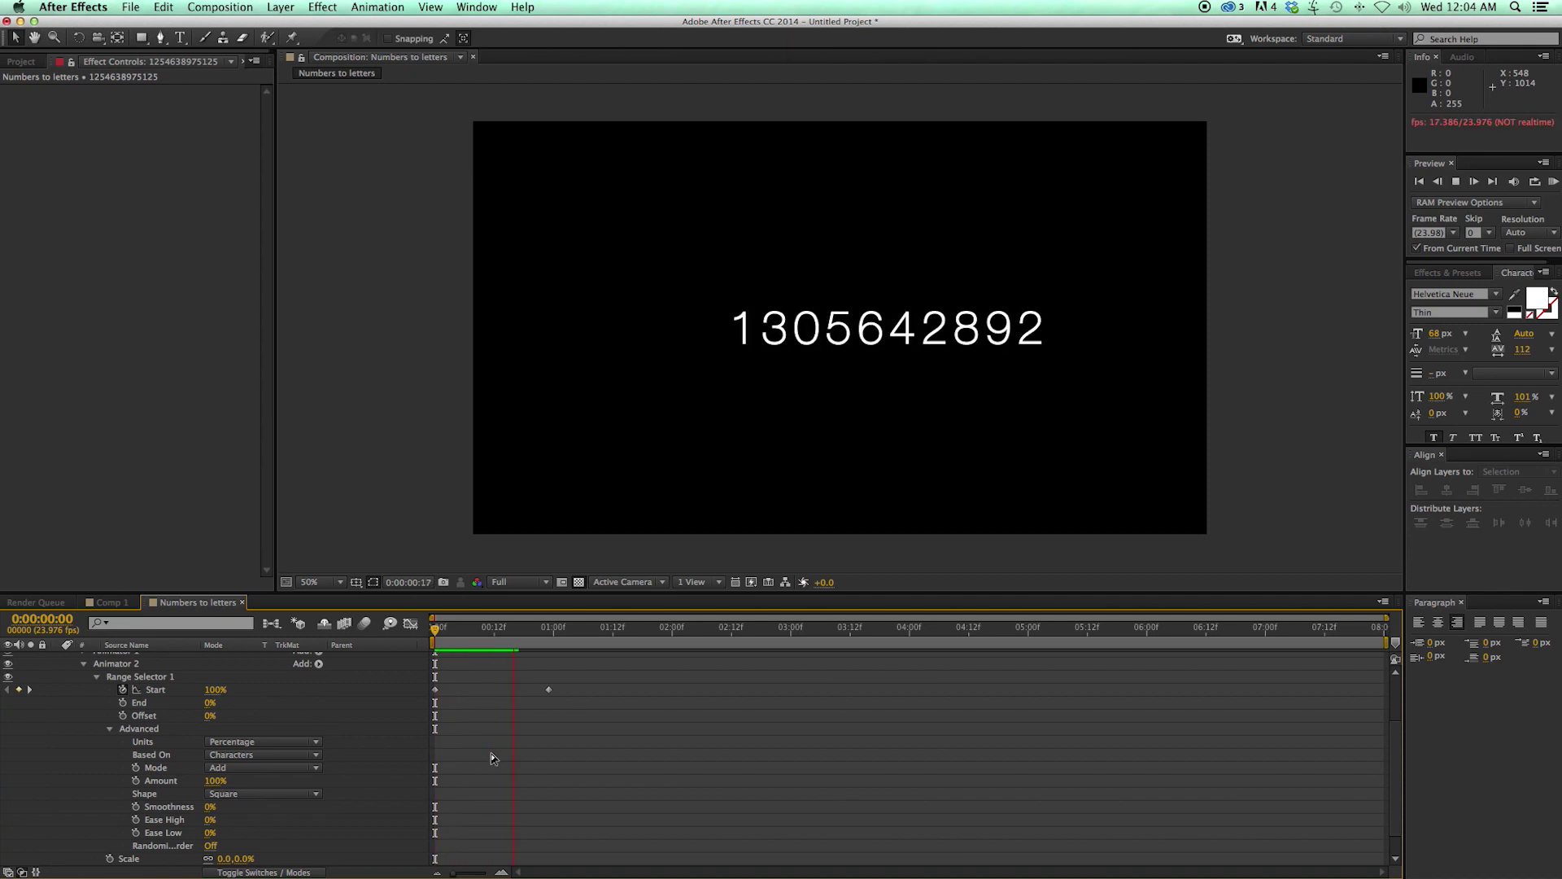
{"action": "key", "text": "space"}
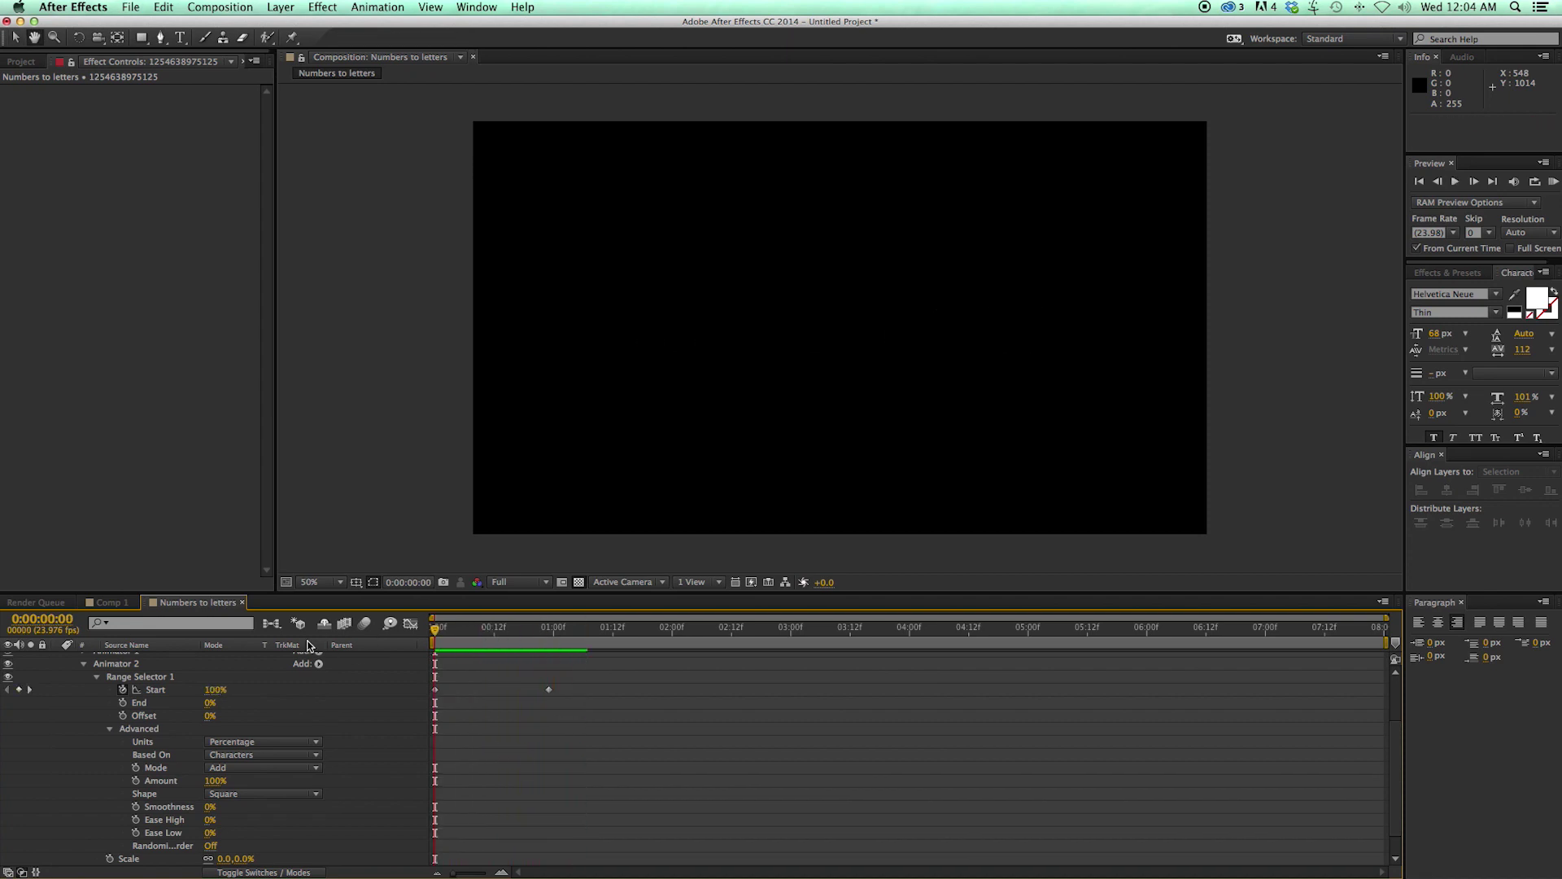
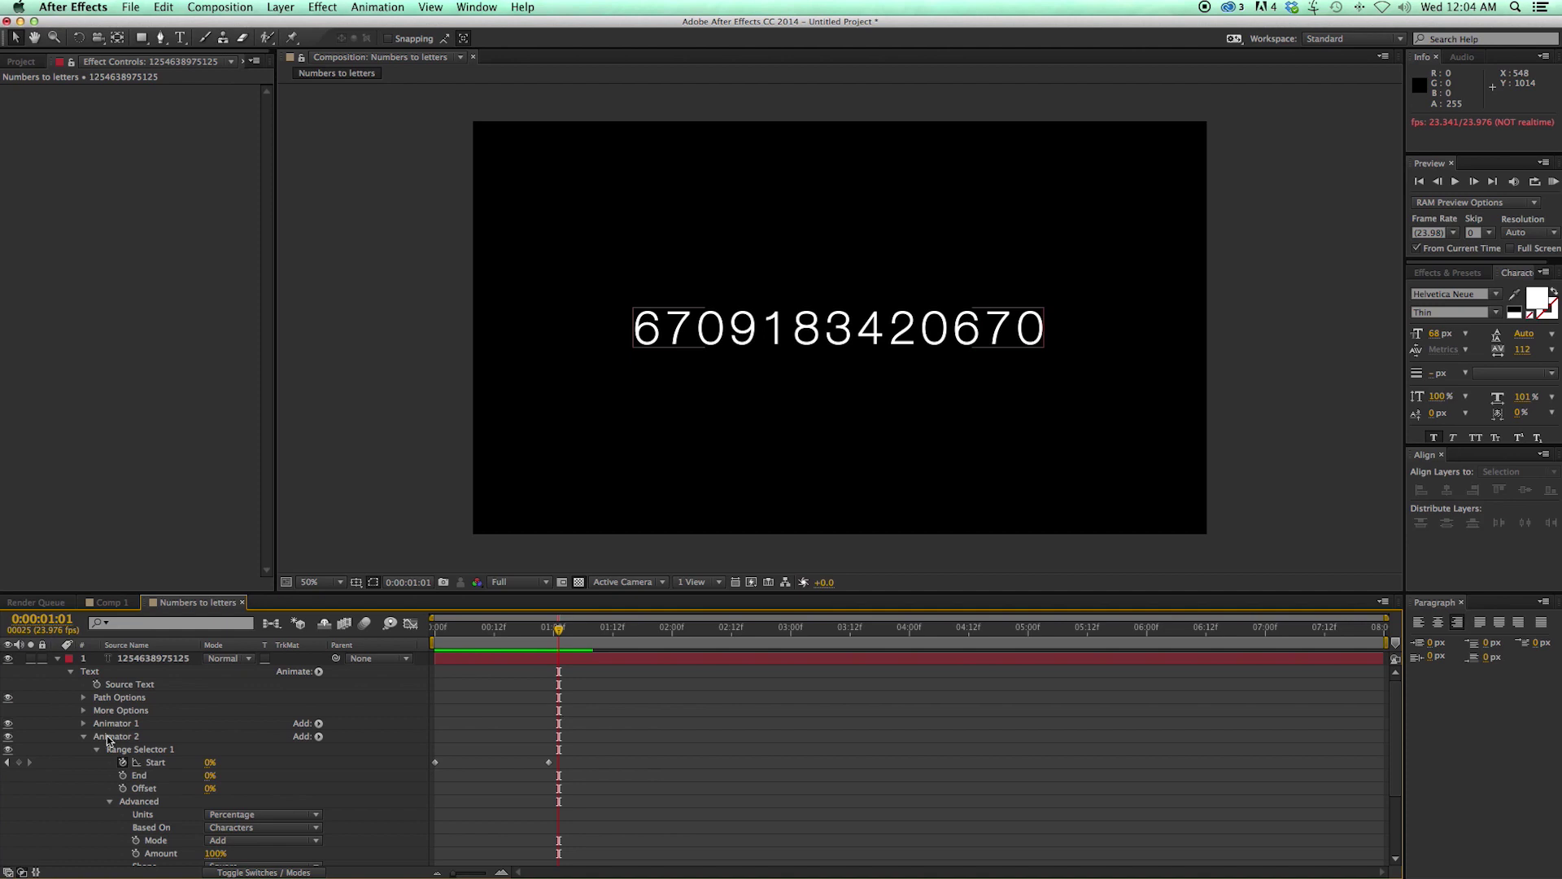
Collapse Animator 2 and expand Animator 1 down to the values of its range selector
{"action": "left_click", "coordinate": [84, 737]}
{"action": "left_click", "coordinate": [128, 724]}
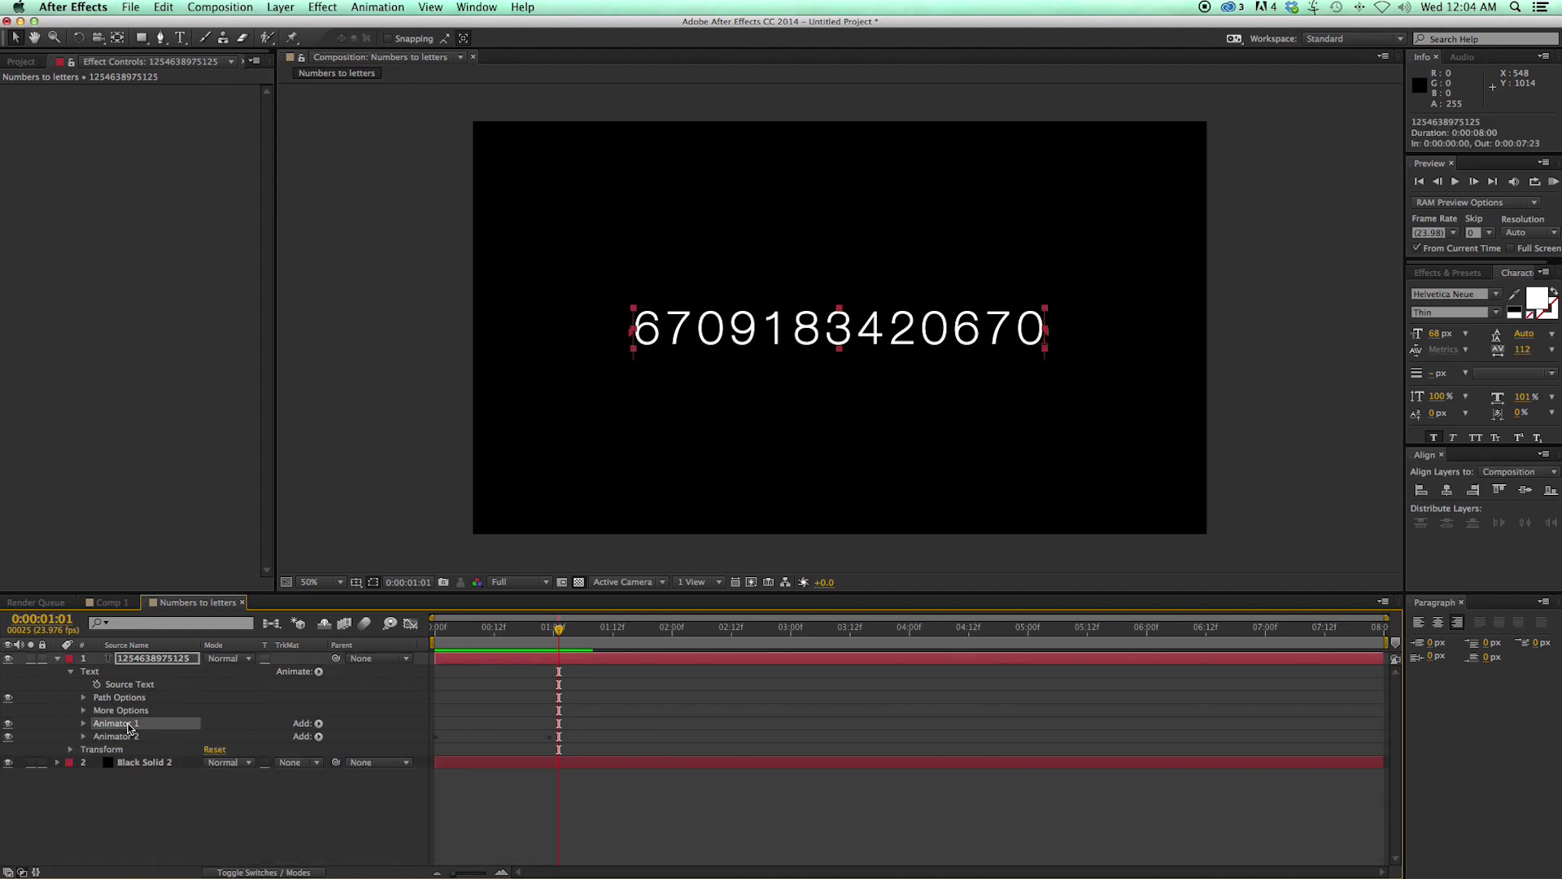
{"action": "left_click", "coordinate": [83, 724]}
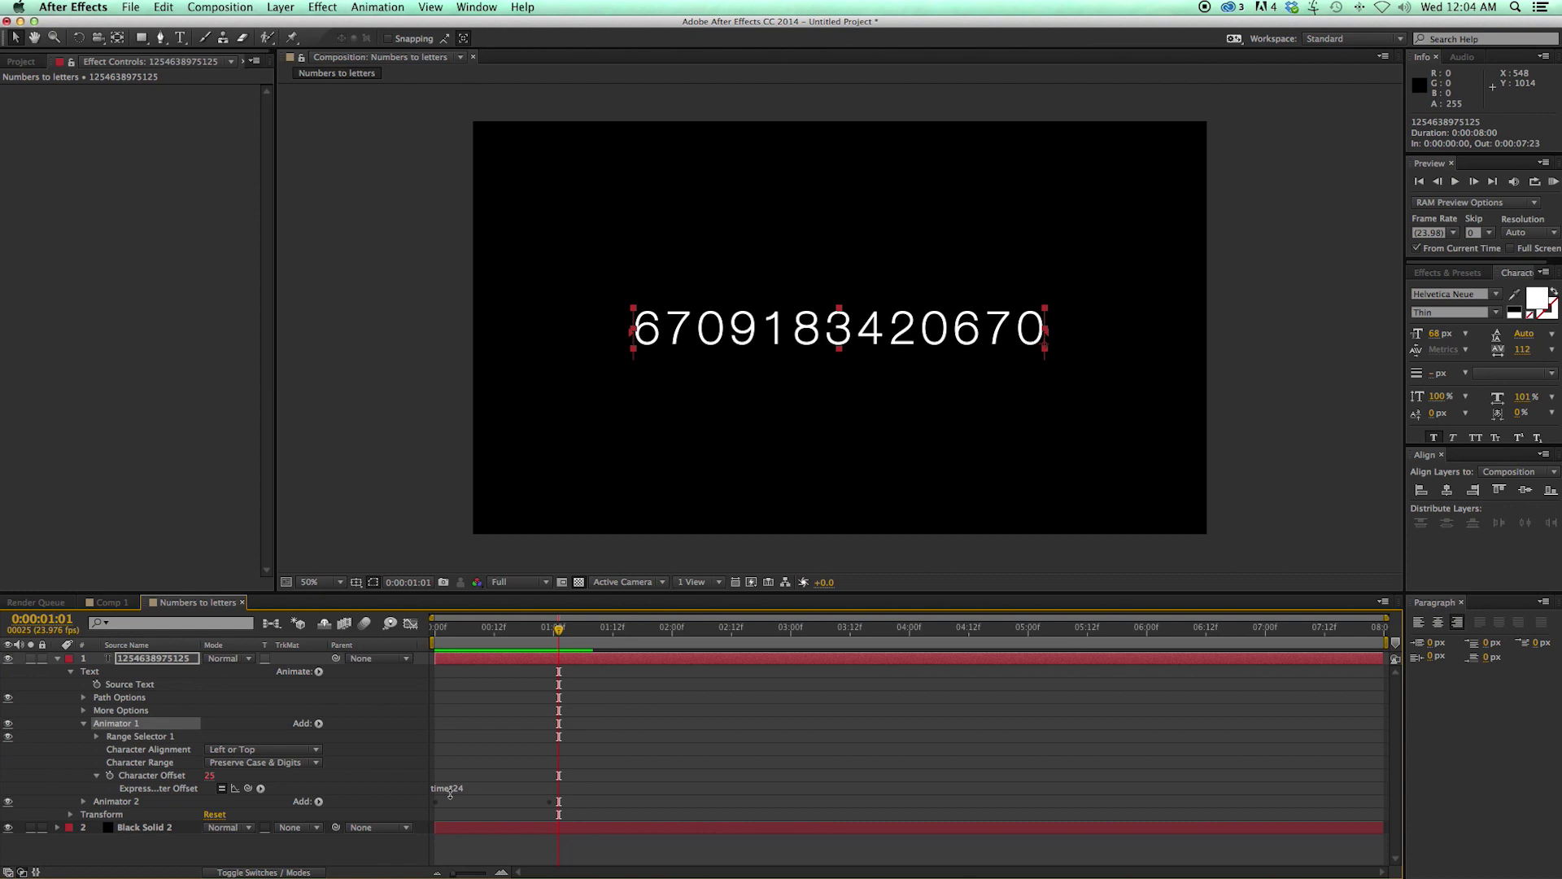
{"action": "left_click", "coordinate": [97, 737]}
Try Animator 1's range selector End at 73% and 81% and preview how many digits keep changing
{"action": "mouse_move", "coordinate": [210, 766]}
{"action": "left_mouse_down"}
{"action": "mouse_move", "coordinate": [128, 768]}
{"action": "mouse_move", "coordinate": [184, 768]}
{"action": "left_mouse_up"}
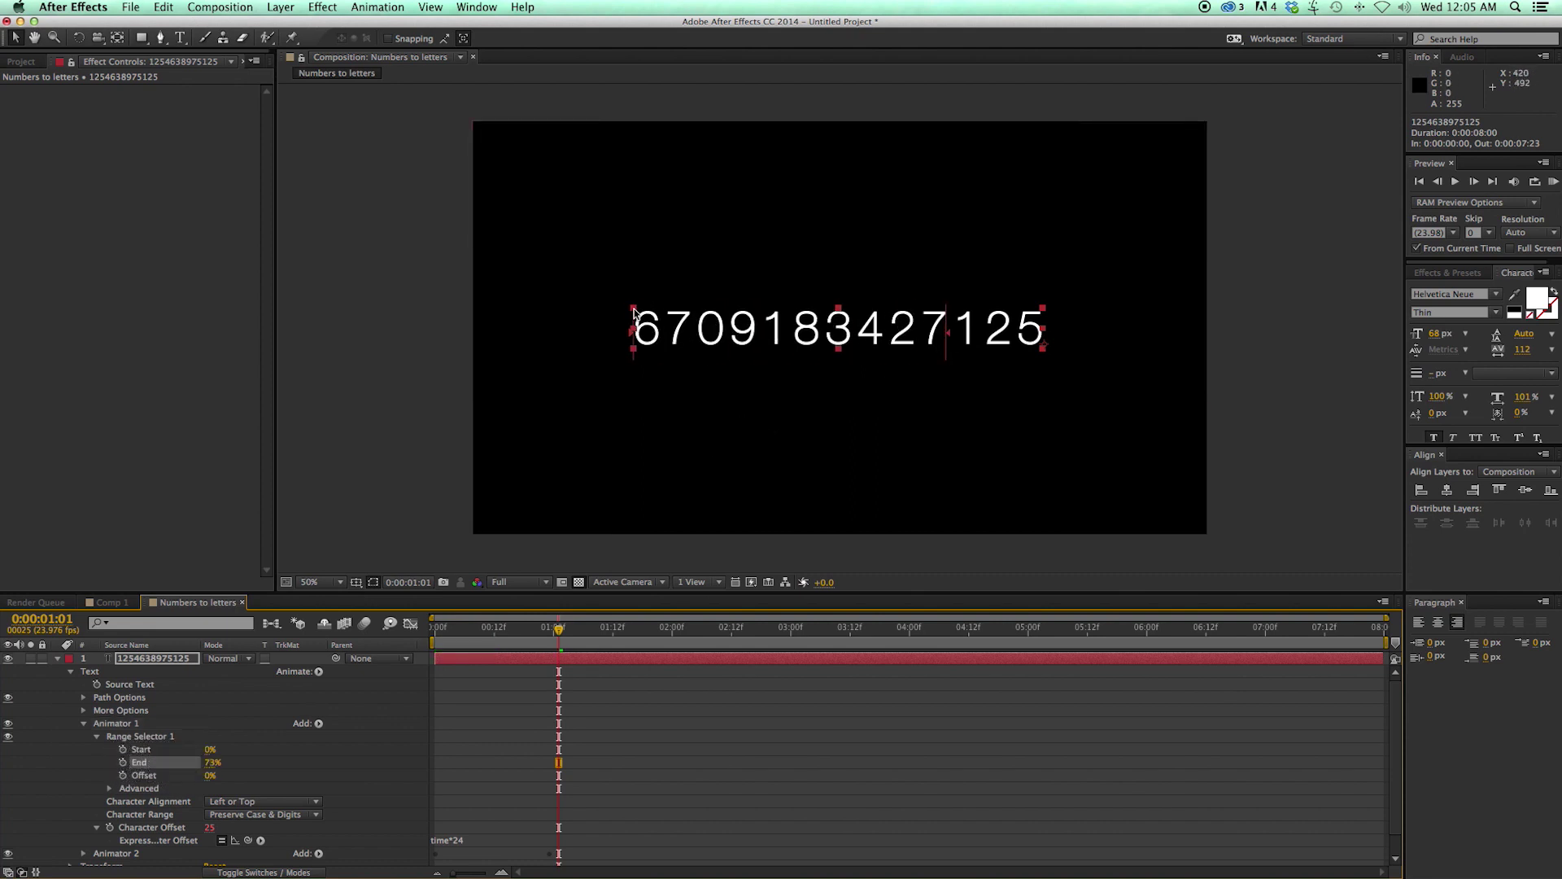
{"action": "left_click", "coordinate": [334, 582]}
{"action": "left_click", "coordinate": [333, 500]}
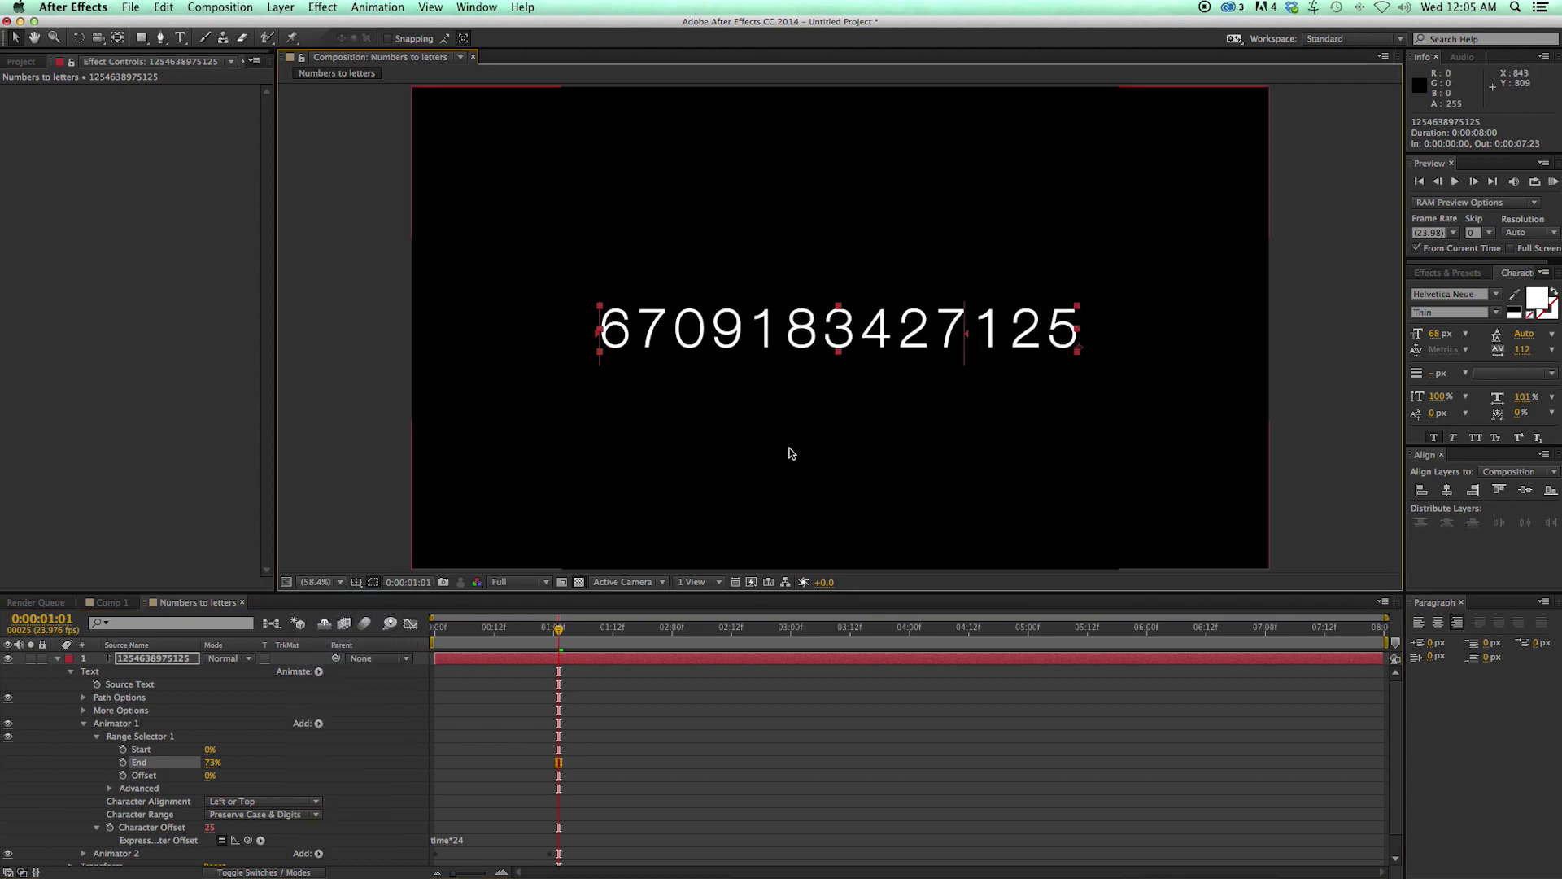
{"action": "key", "text": "slash"}
{"action": "mouse_move", "coordinate": [211, 762]}
{"action": "left_mouse_down"}
{"action": "mouse_move", "coordinate": [154, 801]}
{"action": "mouse_move", "coordinate": [169, 768]}
{"action": "mouse_move", "coordinate": [238, 772]}
{"action": "left_mouse_up"}
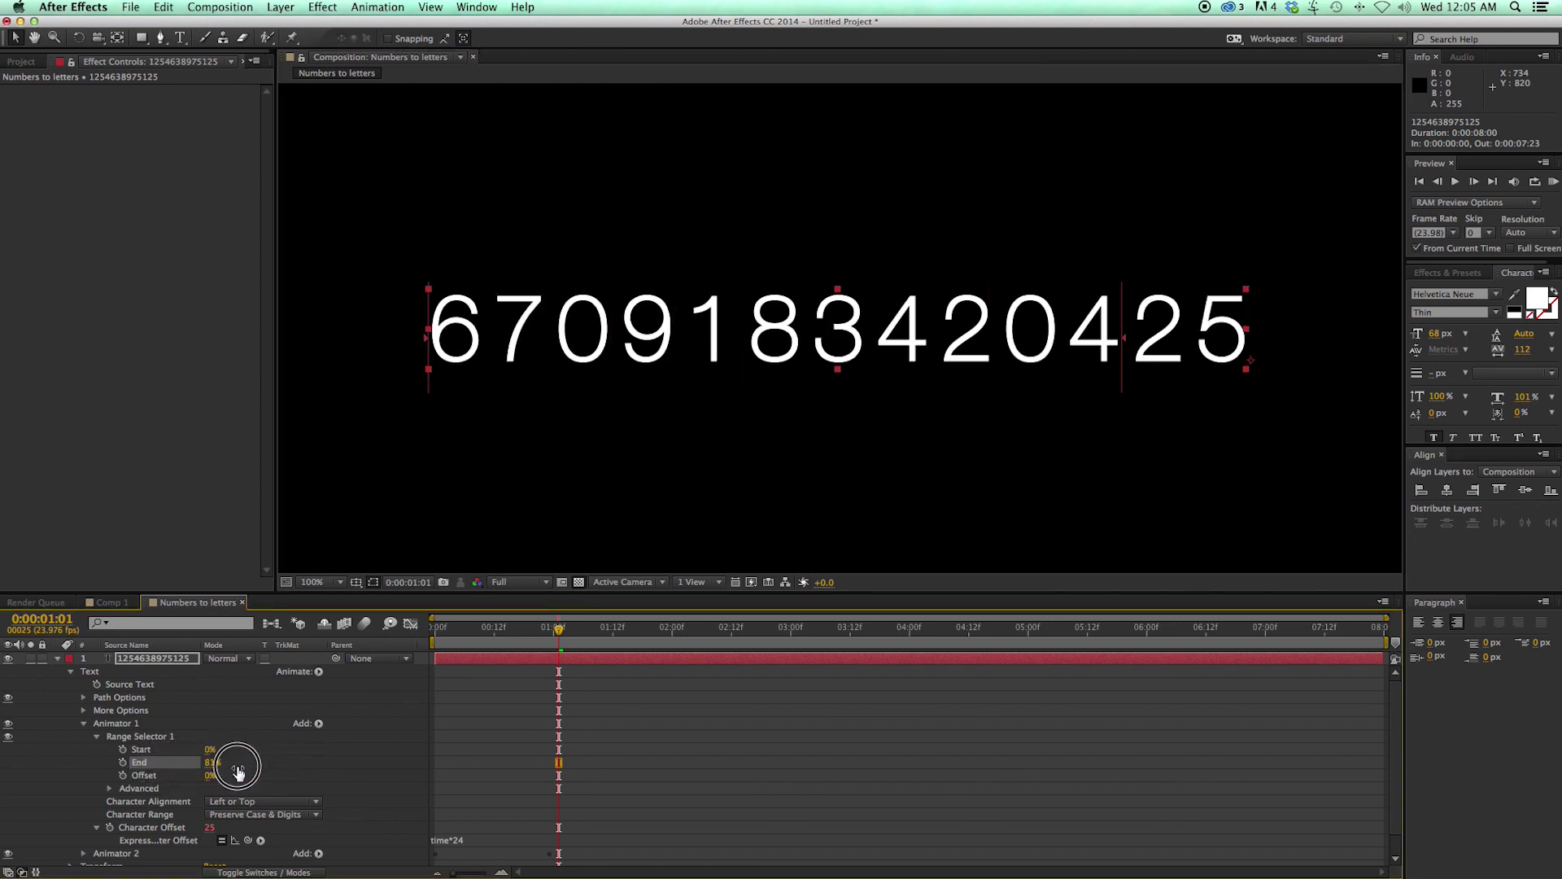
{"action": "key", "text": "space"}
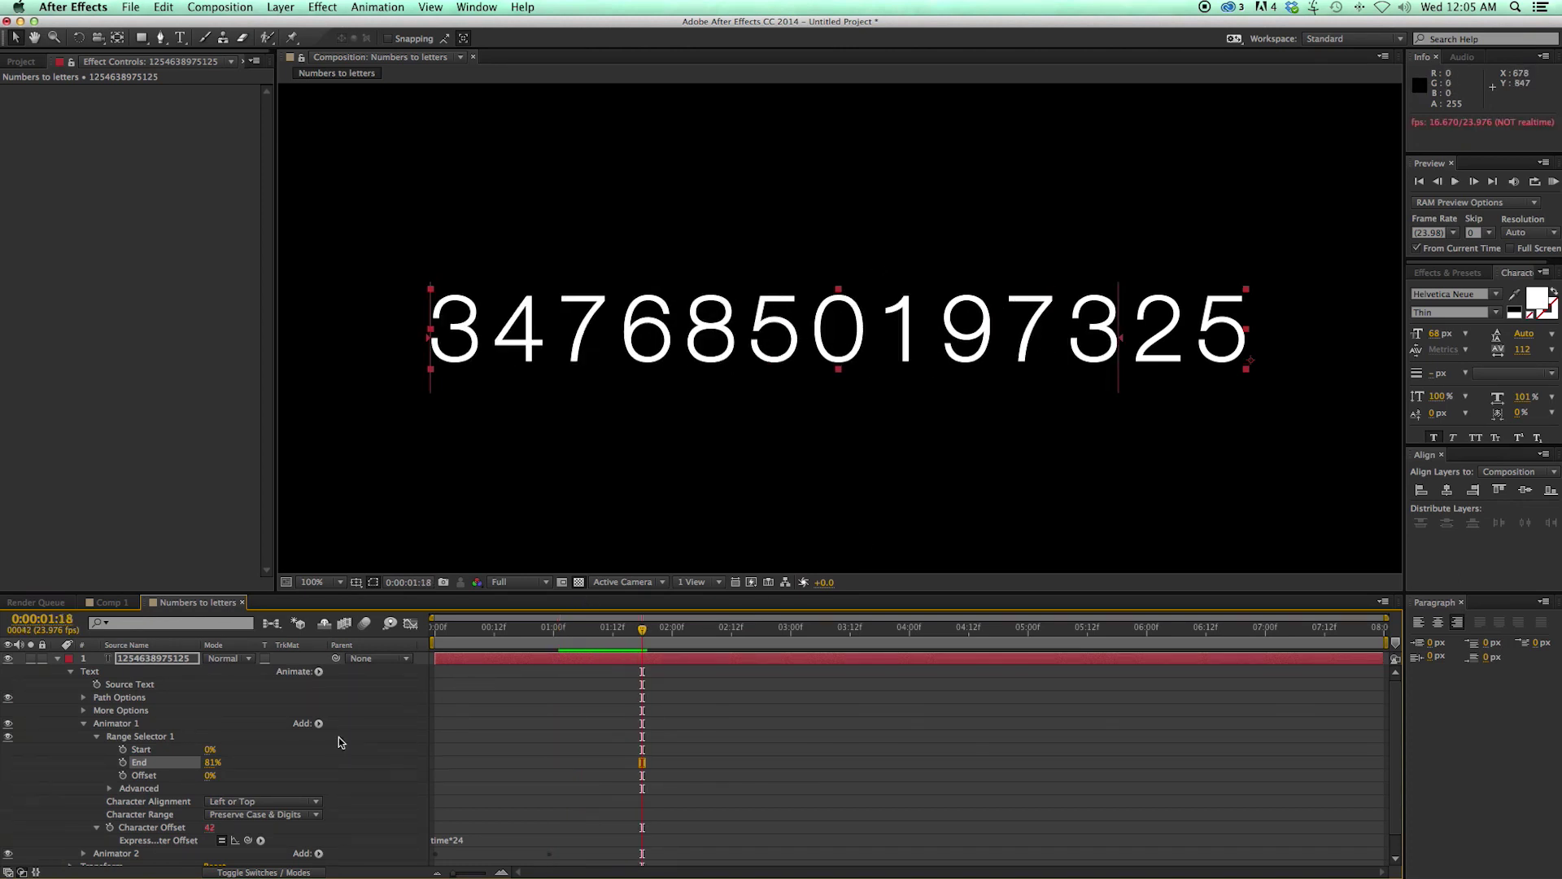
Try lowering Animator 1's range selector End to 0%, preview the digits, and restore it to 100%
{"action": "left_click_drag", "start_coordinate": [217, 770], "coordinate": [185, 765]}
{"action": "key", "text": "space"}
{"action": "key", "text": "space"}
{"action": "left_click_drag", "start_coordinate": [688, 635], "coordinate": [651, 648]}
{"action": "mouse_move", "coordinate": [210, 766]}
{"action": "left_mouse_down"}
{"action": "mouse_move", "coordinate": [269, 762]}
{"action": "mouse_move", "coordinate": [196, 769]}
{"action": "left_mouse_up"}
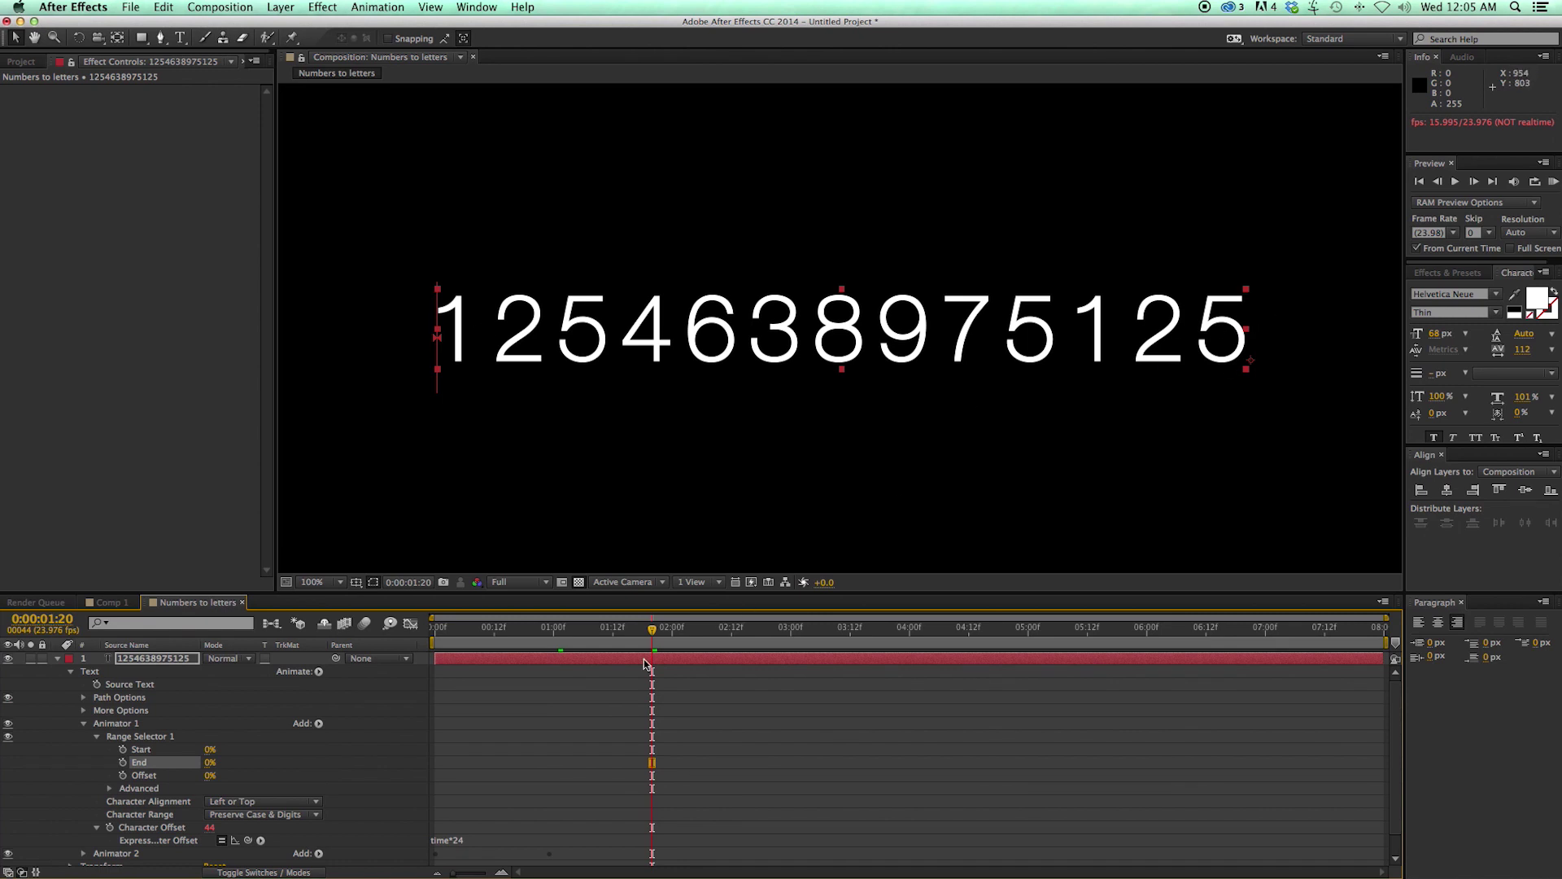
{"action": "left_click_drag", "start_coordinate": [209, 770], "coordinate": [314, 773]}
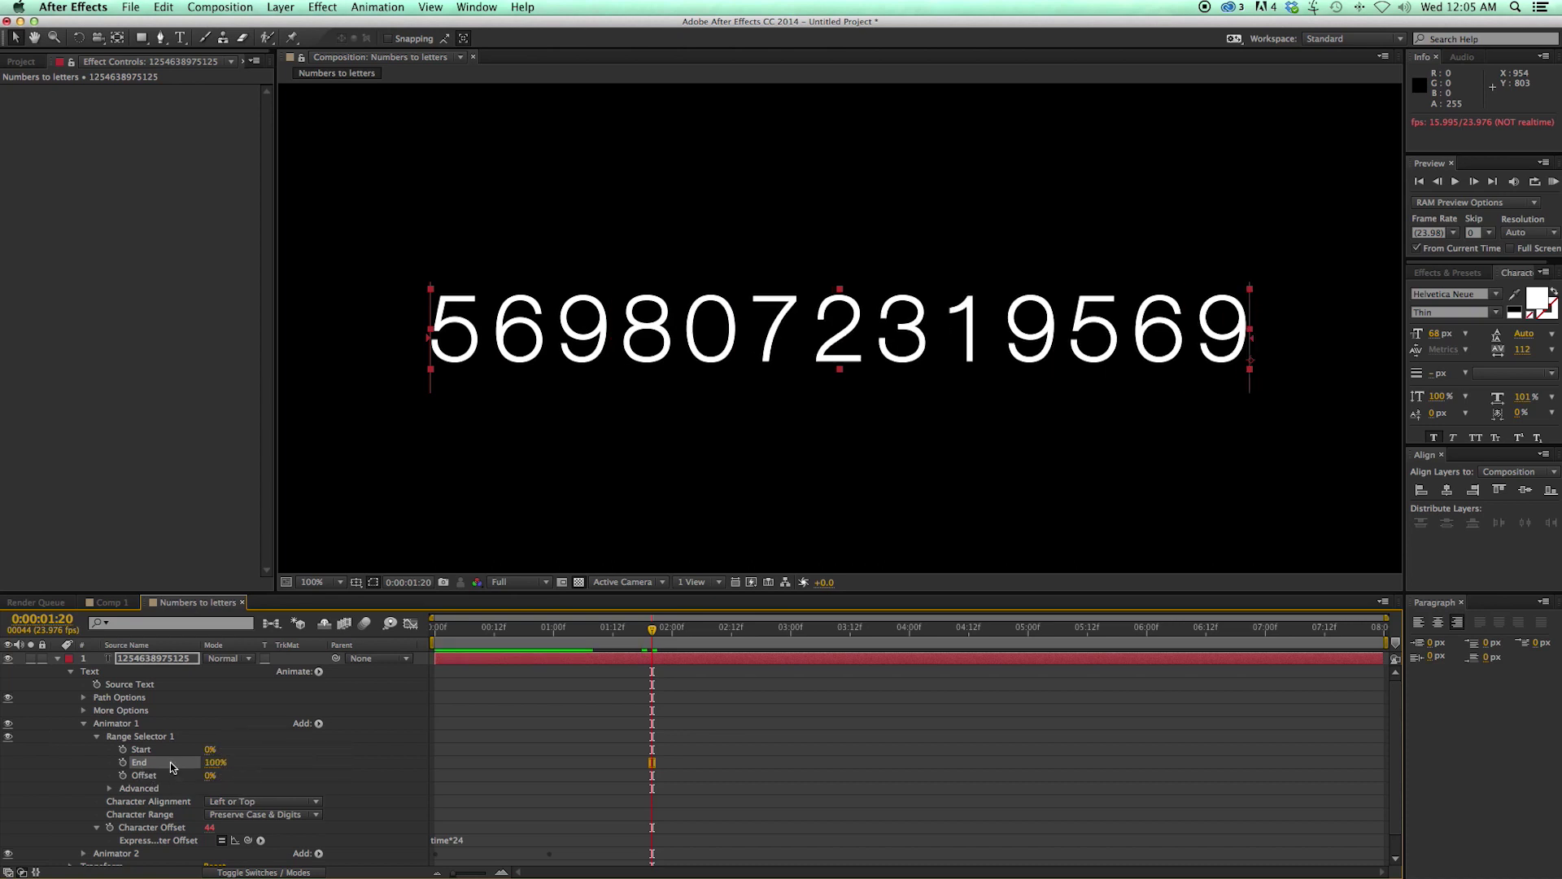
Keyframe Animator 1's range selector End at 100% at 0:00:01:03 and 0% at 0:00:01:16, and return to the first of these keyframes
{"action": "left_click_drag", "start_coordinate": [626, 649], "coordinate": [568, 647]}
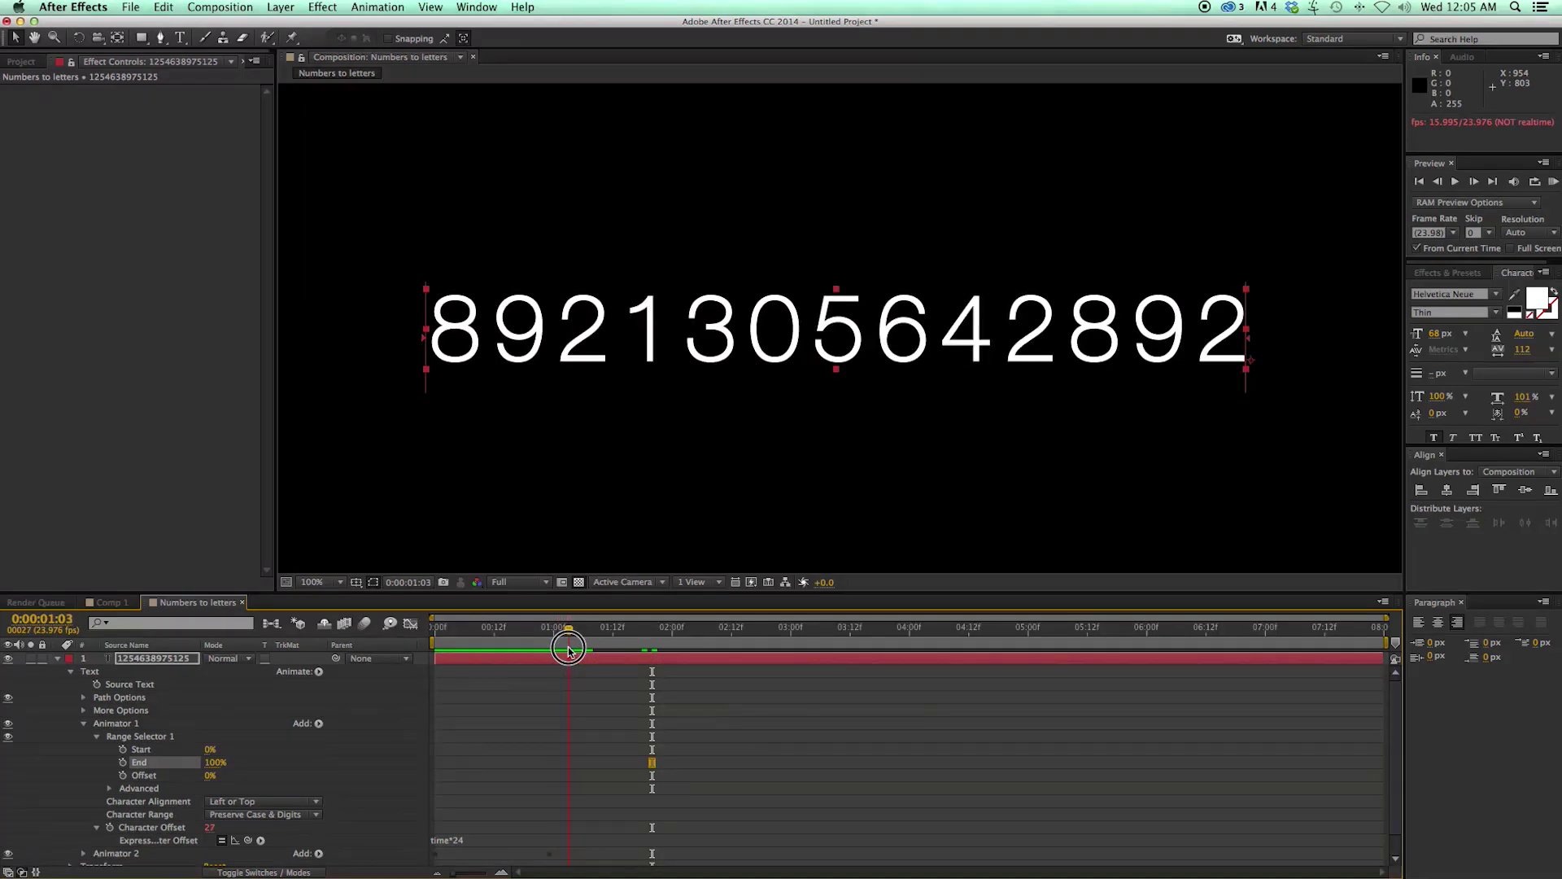
{"action": "left_click", "coordinate": [123, 763]}
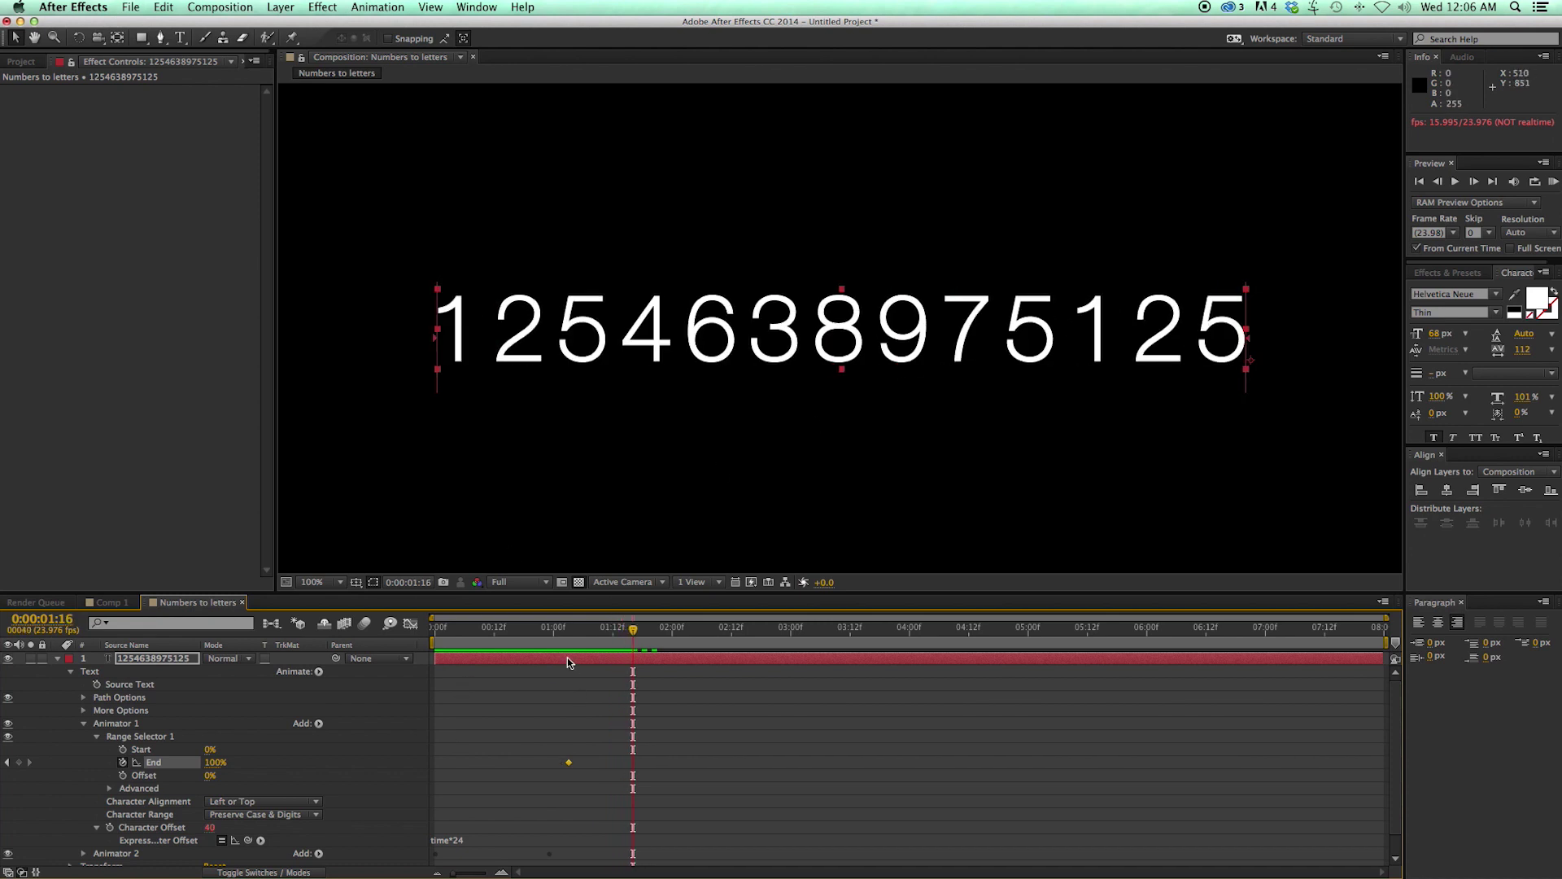
{"action": "left_click_drag", "start_coordinate": [216, 765], "coordinate": [122, 769]}
{"action": "left_click_drag", "start_coordinate": [624, 641], "coordinate": [569, 645]}
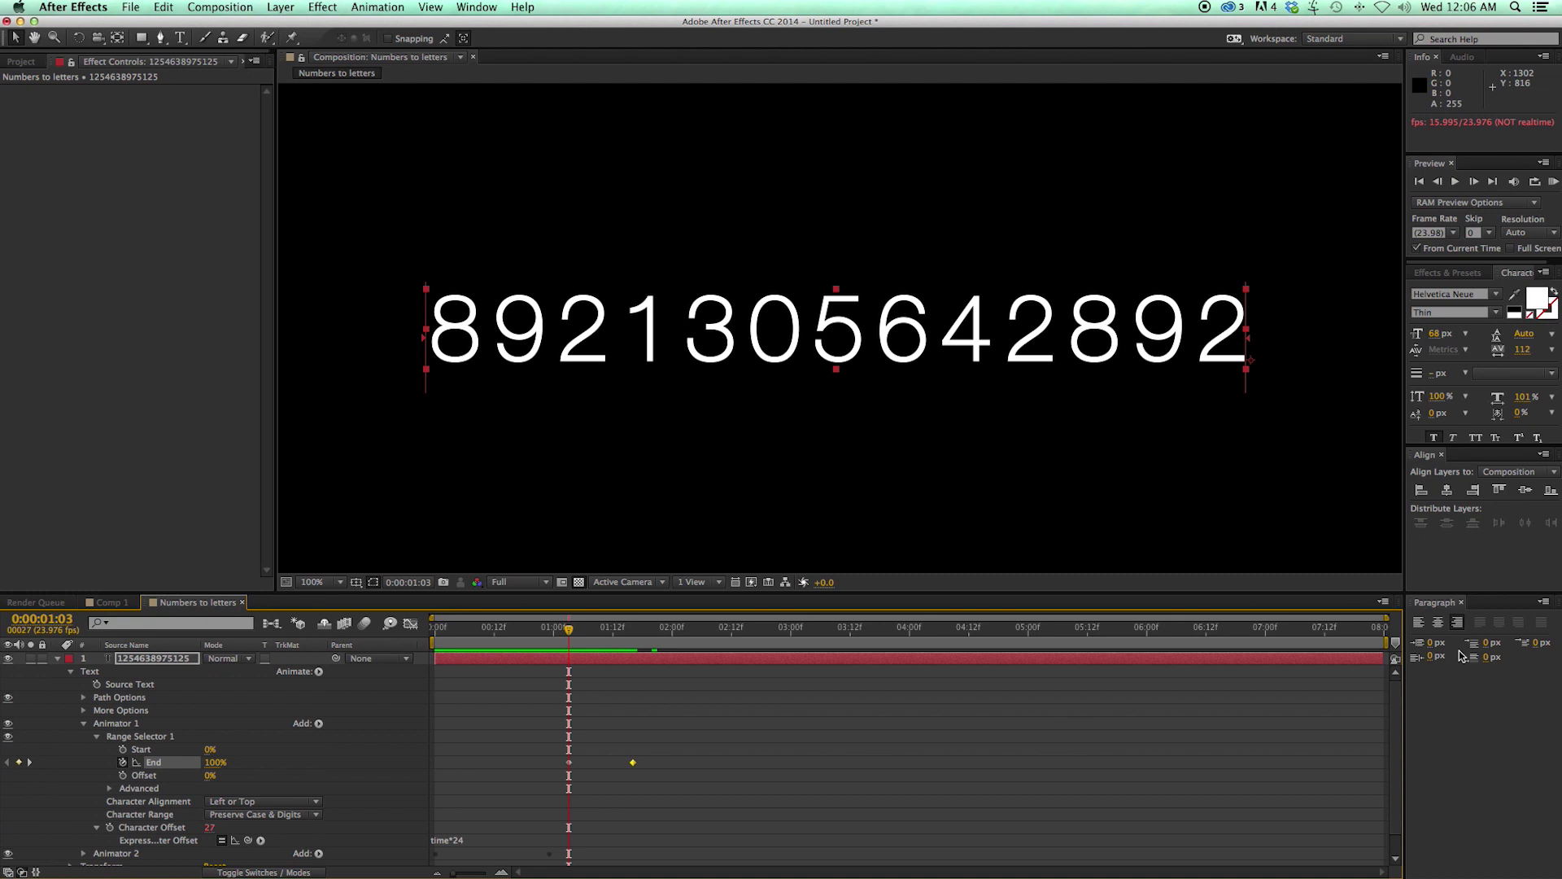
Keyframe Source Text at 0:00:01:03, change the last digit to S at 0:00:01:04 and the last two characters to TS at 0:00:01:05
{"action": "left_click", "coordinate": [95, 684]}
{"action": "key", "text": "Page_Down"}
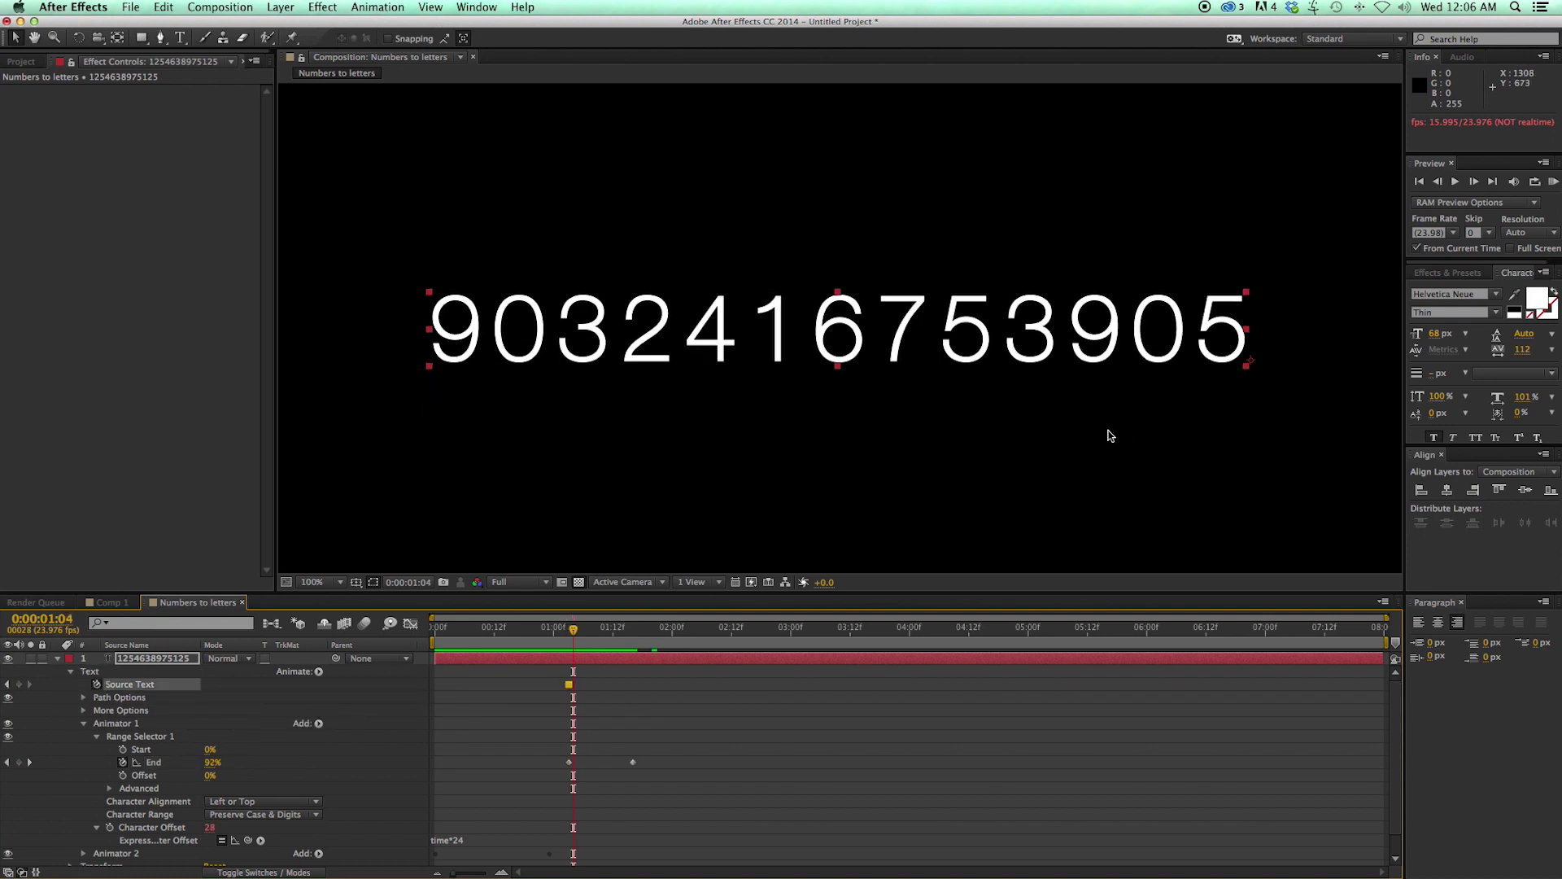
{"action": "key", "text": "ctrl+t"}
{"action": "left_click_drag", "start_coordinate": [1253, 333], "coordinate": [1224, 332]}
{"action": "type", "text": "S"}
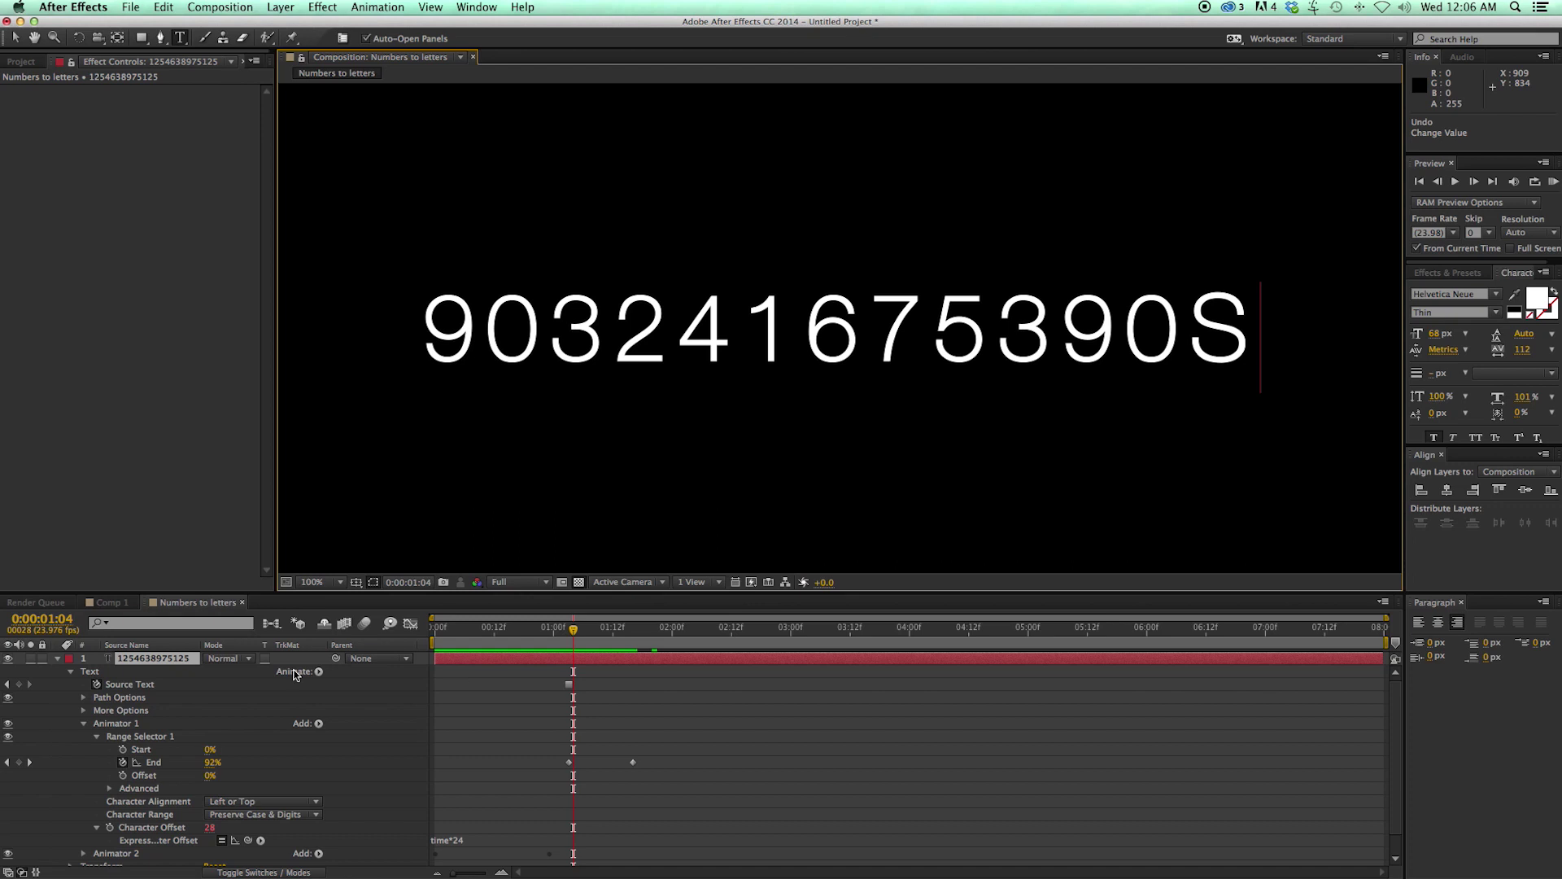
{"action": "key", "text": "Page_Down"}
{"action": "left_click_drag", "start_coordinate": [1163, 333], "coordinate": [1115, 333]}
{"action": "type", "text": "TS"}
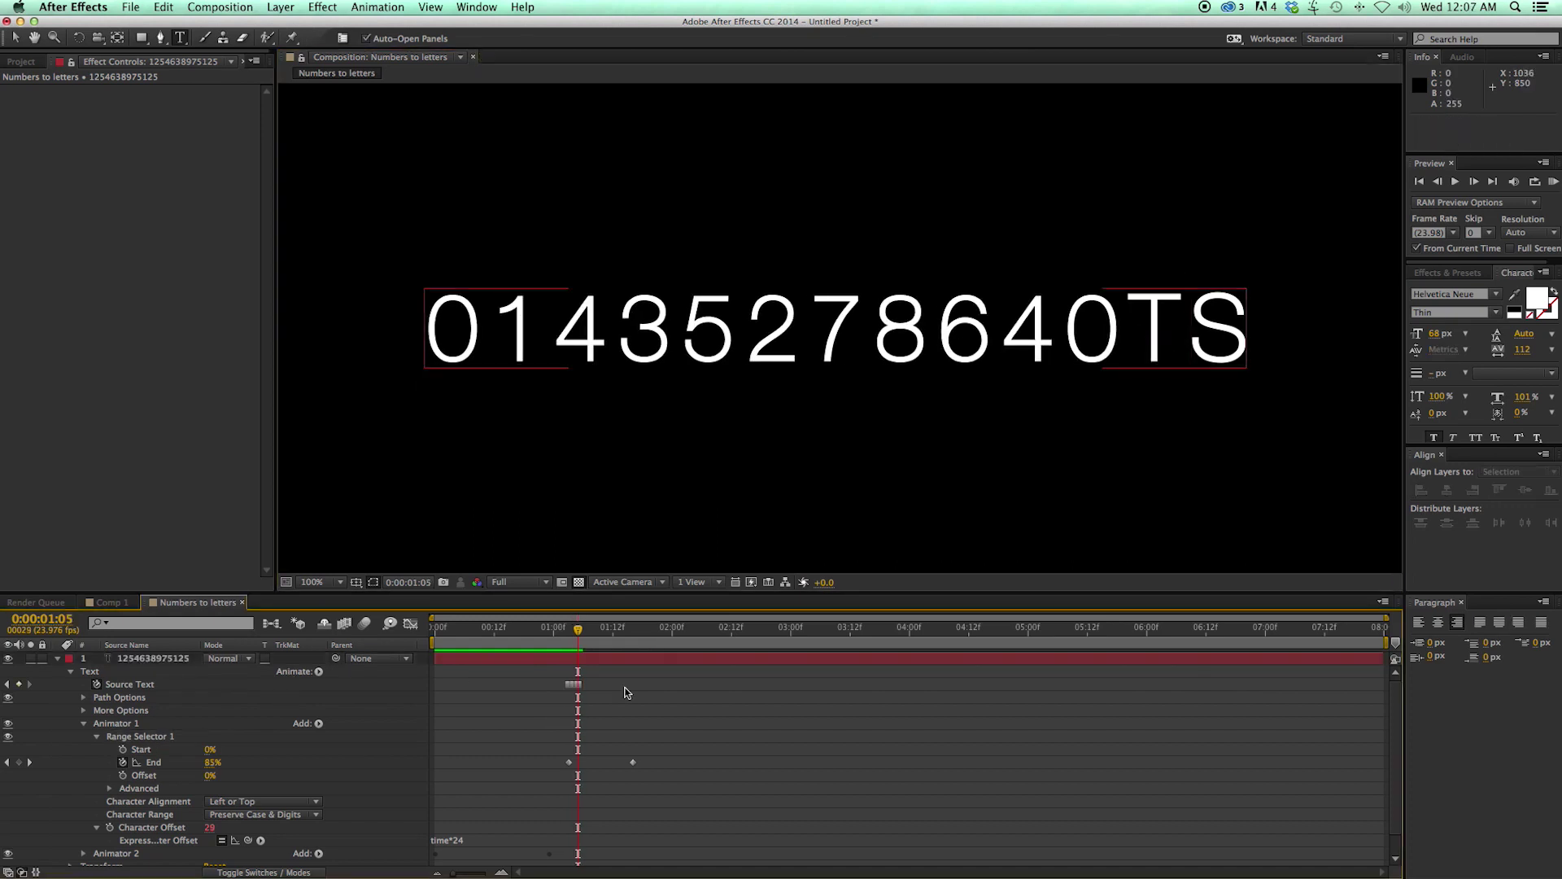
Advance one frame per letter through 0:00:01:10, replacing digits from right to left with C, E, F, F and E to spell EFFECTS
{"action": "key", "text": "Page_Down"}
{"action": "type", "text": "C"}
{"action": "left_click_drag", "start_coordinate": [1130, 338], "coordinate": [765, 367]}
{"action": "key", "text": "Page_Down"}
{"action": "type", "text": "E"}
{"action": "key", "text": "Page_Down"}
{"action": "type", "text": "F"}
{"action": "key", "text": "Page_Down"}
{"action": "type", "text": "F"}
{"action": "key", "text": "Page_Down"}
{"action": "type", "text": "E"}
Continue replacing one digit per frame through 0:00:01:16, adding the space and the letters R, E, F, T, A to complete ATFER EFFECTS
{"action": "key", "text": "Page_Down"}
{"action": "key", "text": "Page_Down"}
{"action": "key", "text": "Page_Down"}
{"action": "key", "text": "Page_Down"}
{"action": "type", "text": "F"}
{"action": "key", "text": "Page_Down"}
{"action": "type", "text": "T"}
{"action": "key", "text": "Page_Down"}
{"action": "left_click", "coordinate": [464, 351]}
{"action": "left_click_drag", "start_coordinate": [446, 333], "coordinate": [497, 333]}
{"action": "type", "text": "A"}
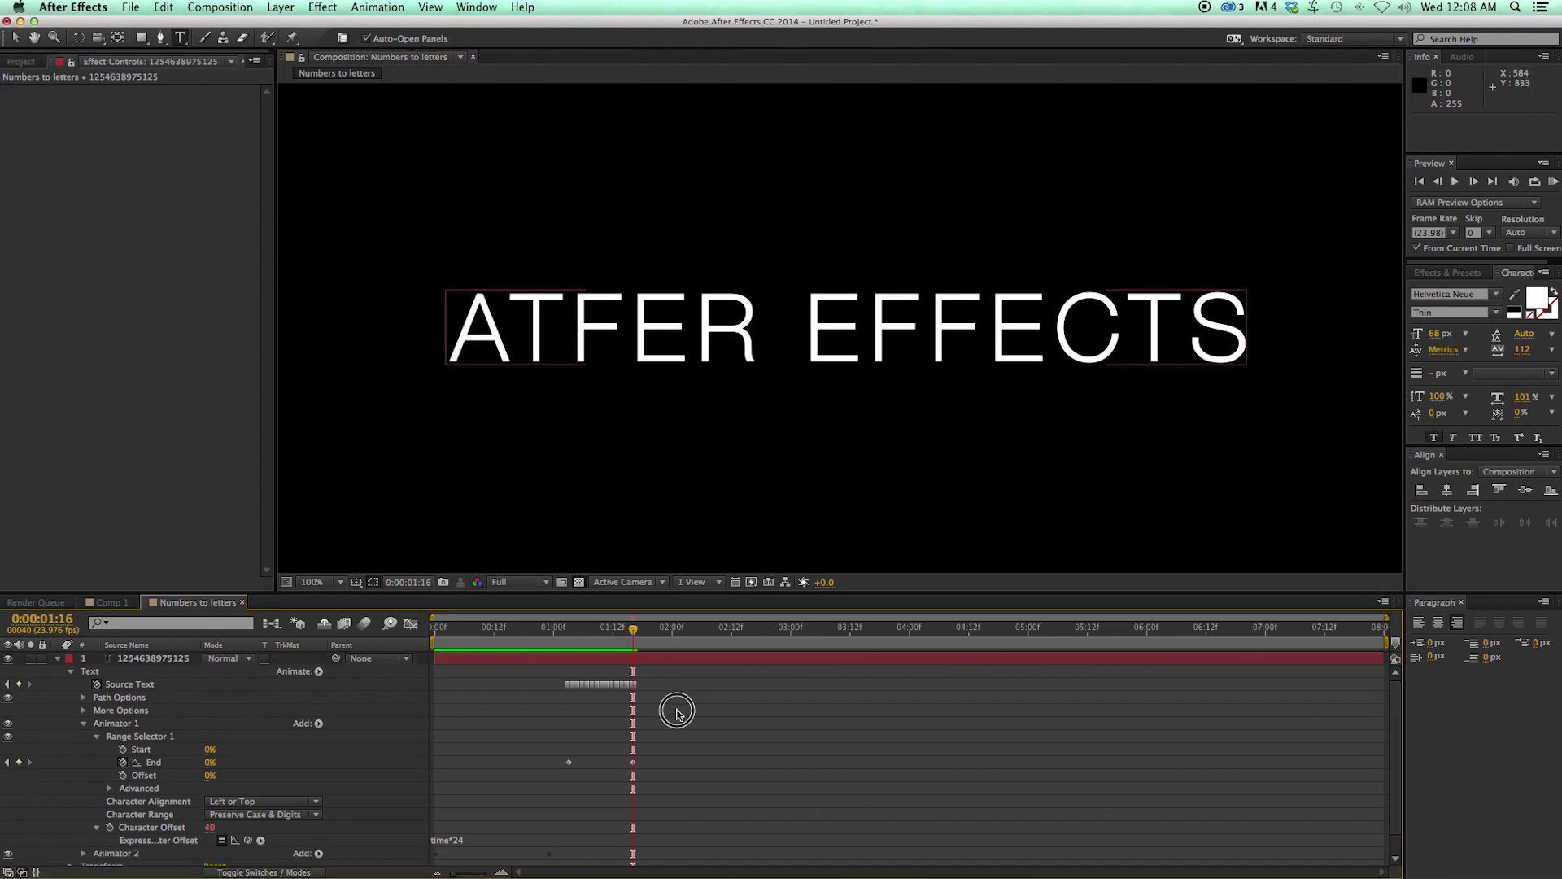
Scrub and preview the transition from changing digits to letters from around 0:00:01:00
{"action": "left_click_drag", "start_coordinate": [633, 629], "coordinate": [548, 634]}
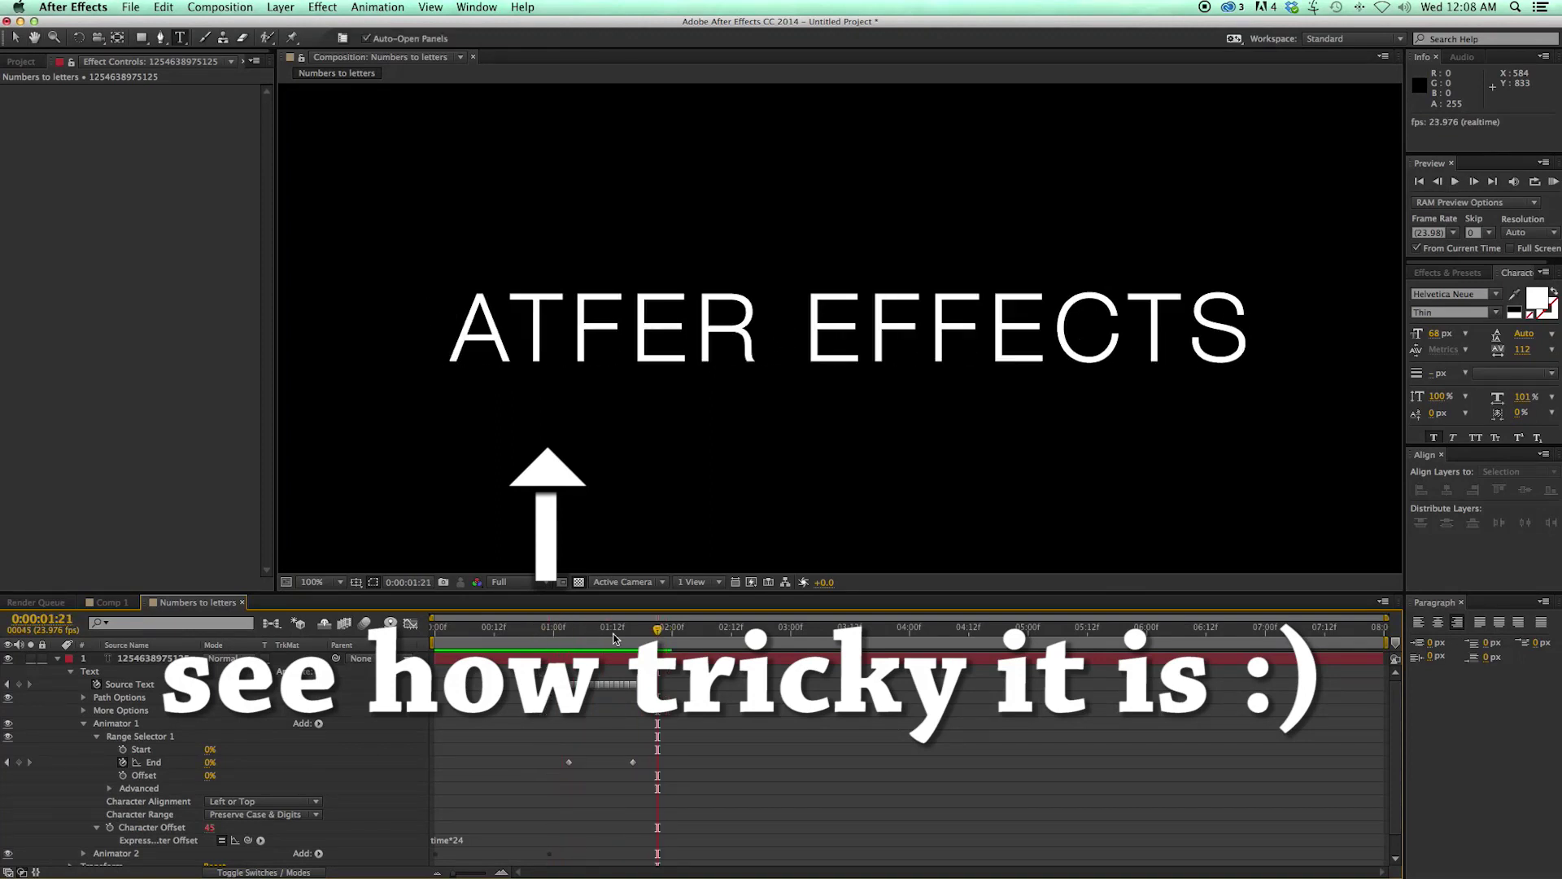
{"action": "left_click", "coordinate": [740, 742]}
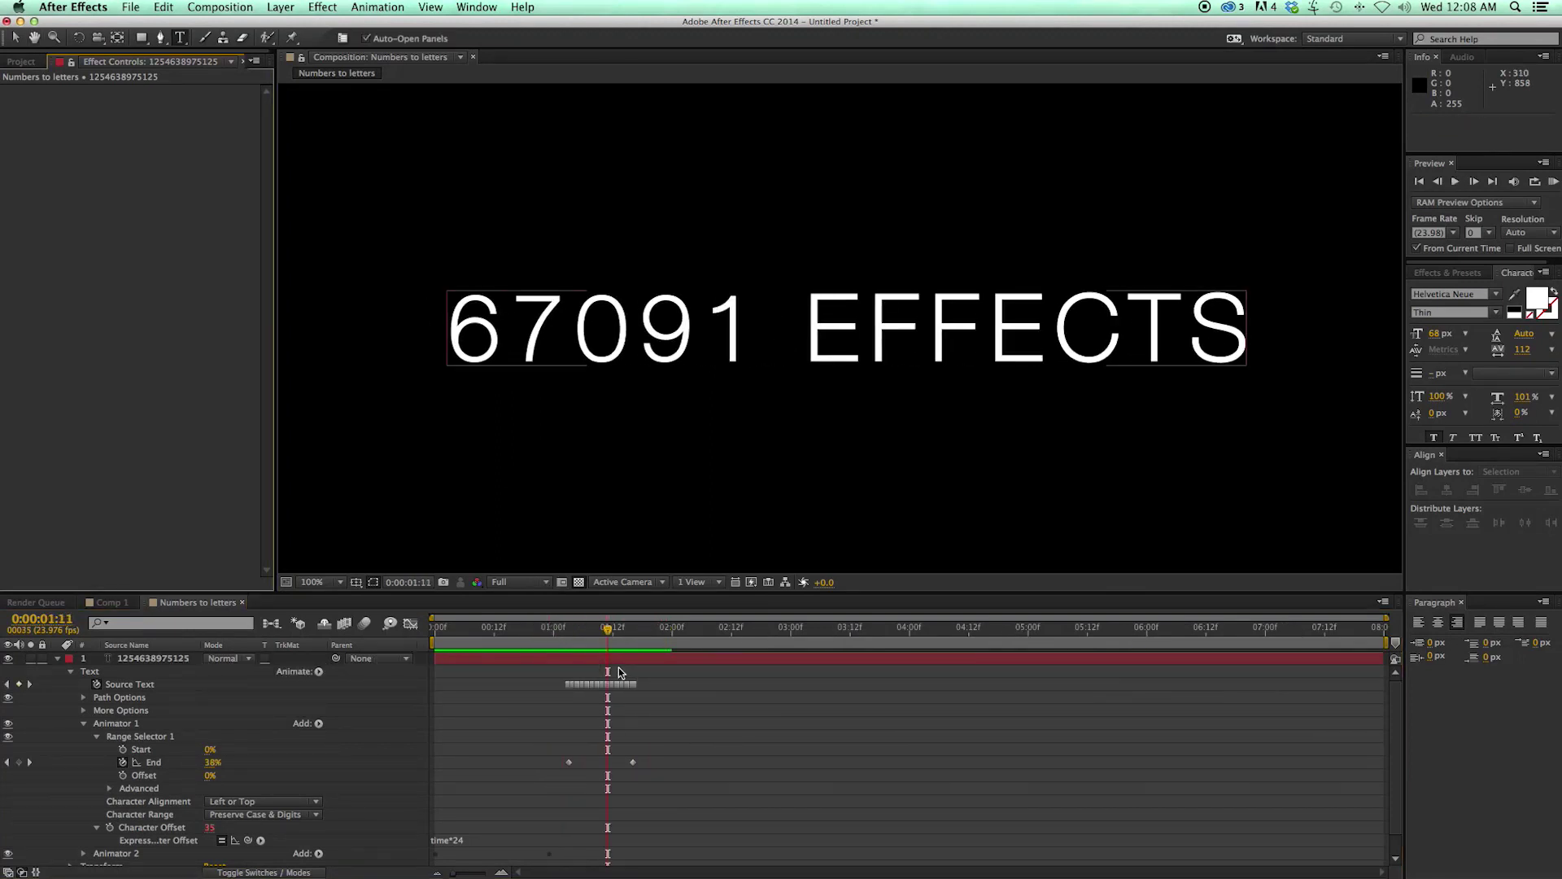
{"action": "key", "text": "space"}
{"action": "left_click", "coordinate": [554, 643]}
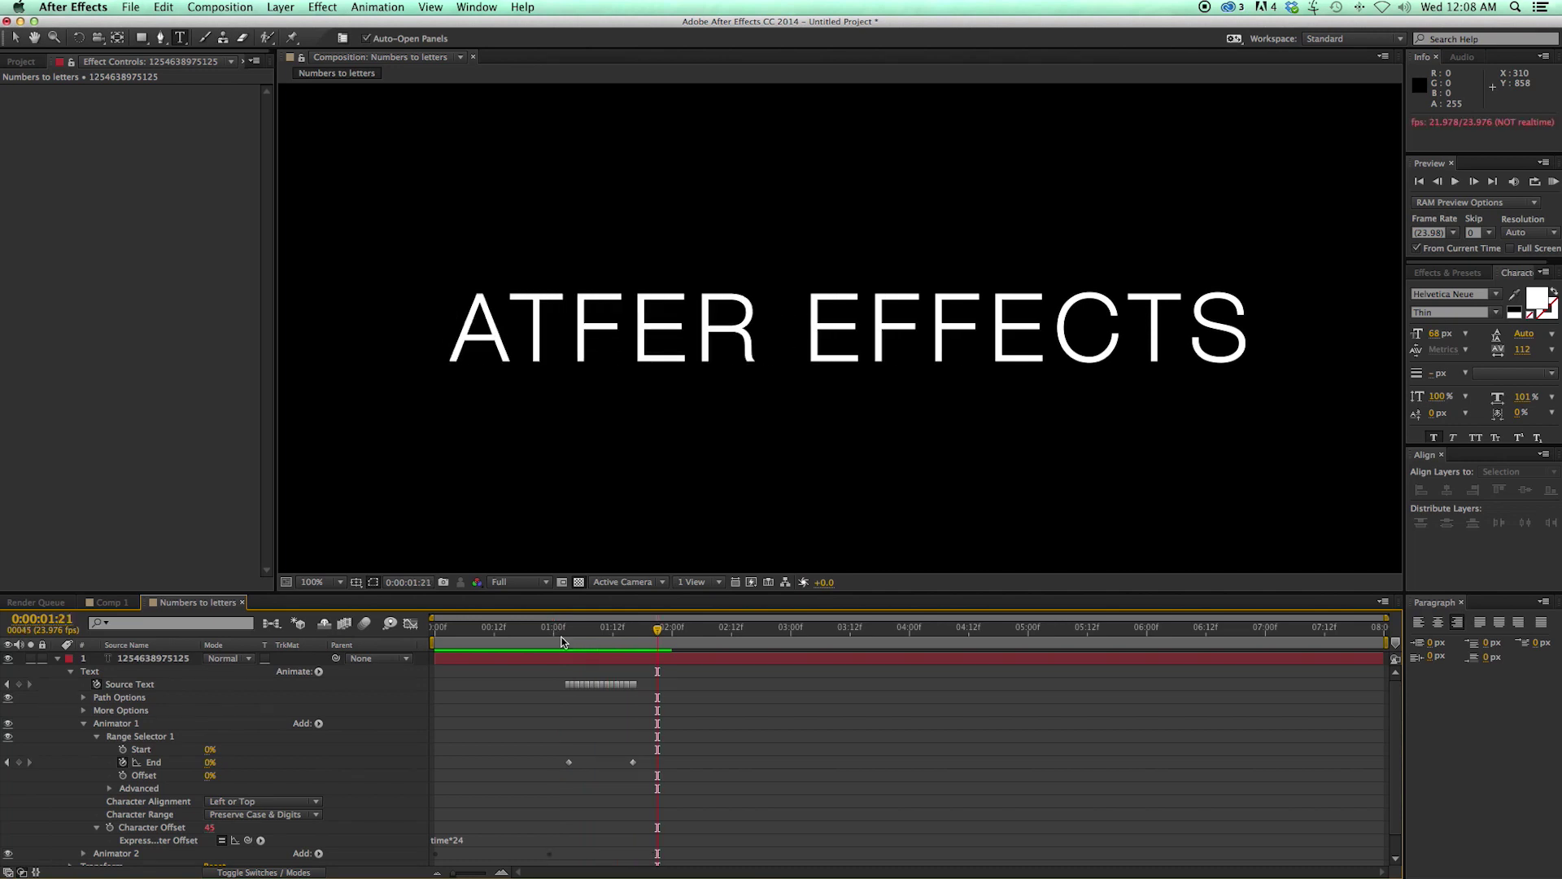
{"action": "key", "text": "space"}
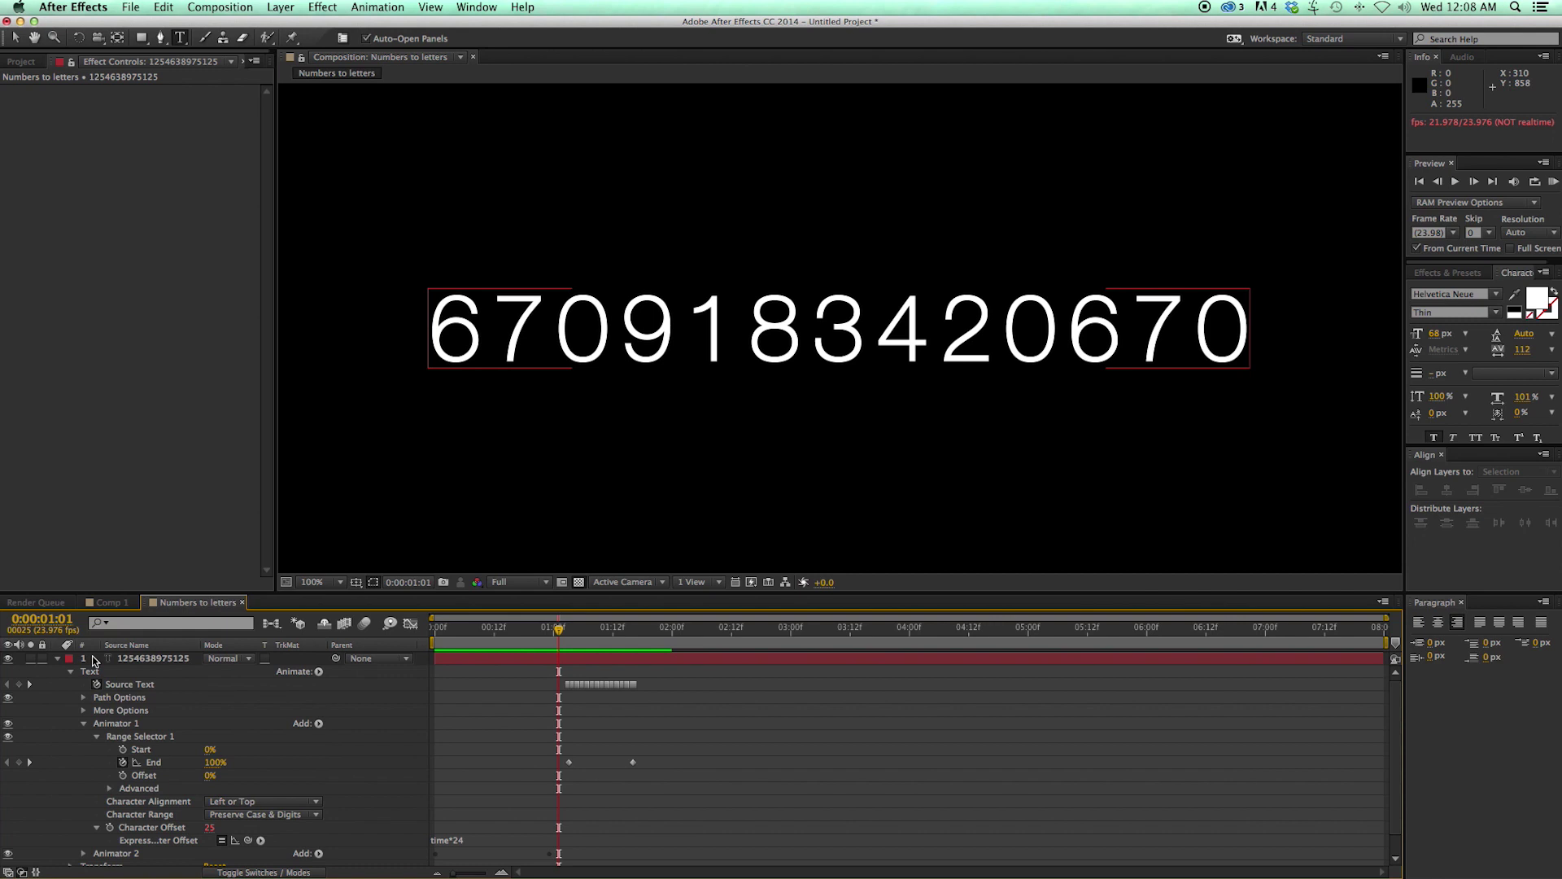
Stretch all Source Text and Animator 1 End keyframes proportionally so the last ones fall at 0:00:02:00, and preview the slower transition
{"action": "left_click_drag", "start_coordinate": [692, 778], "coordinate": [539, 663]}
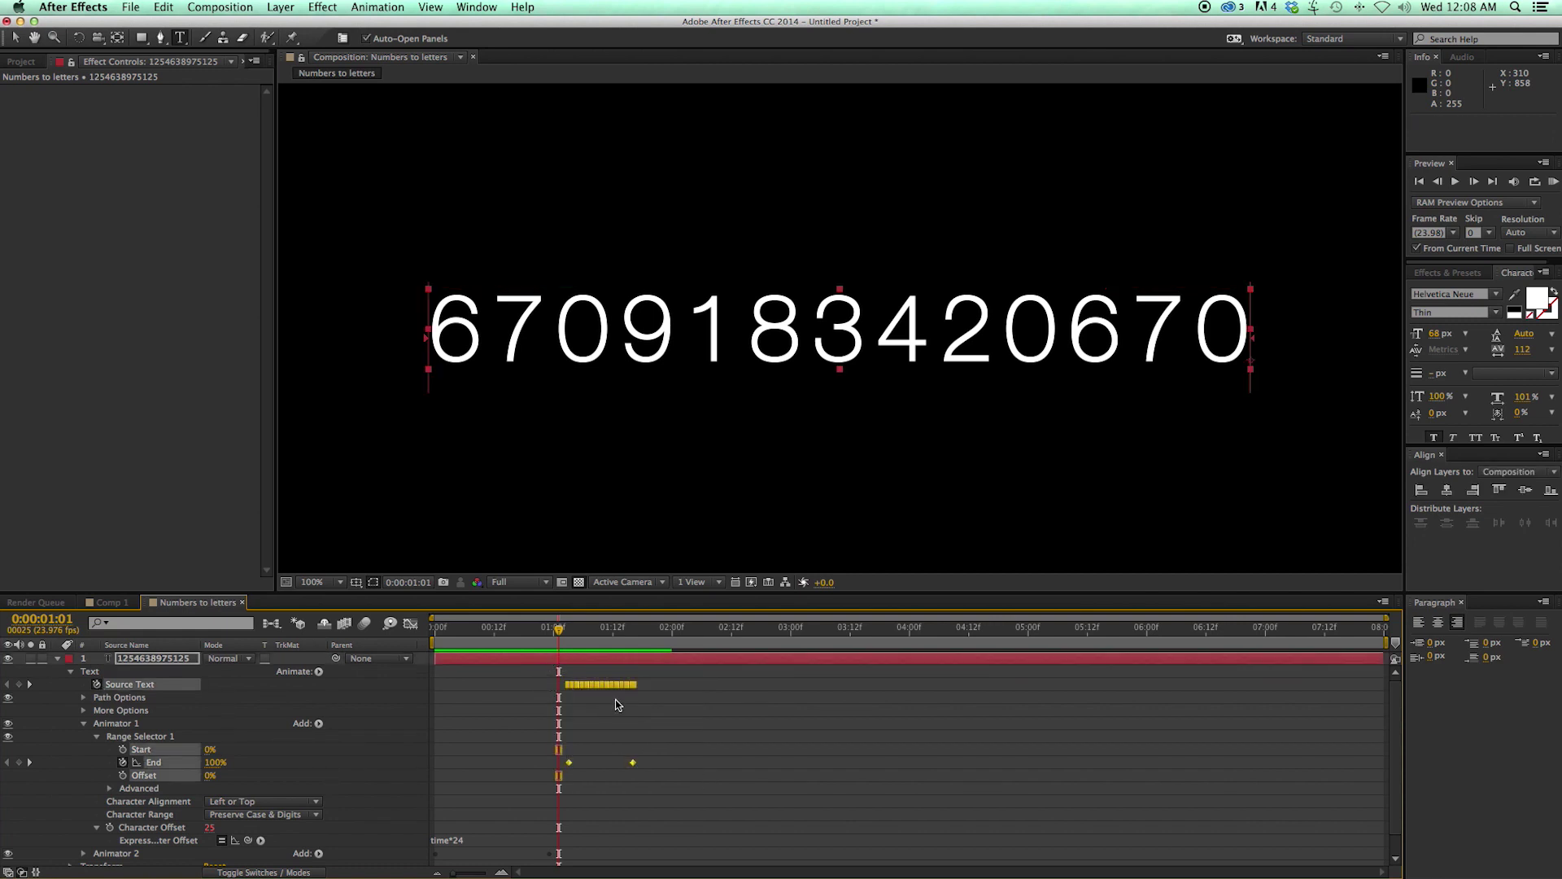
{"action": "left_click", "coordinate": [634, 763]}
{"action": "left_click_drag", "start_coordinate": [634, 763], "coordinate": [671, 763]}
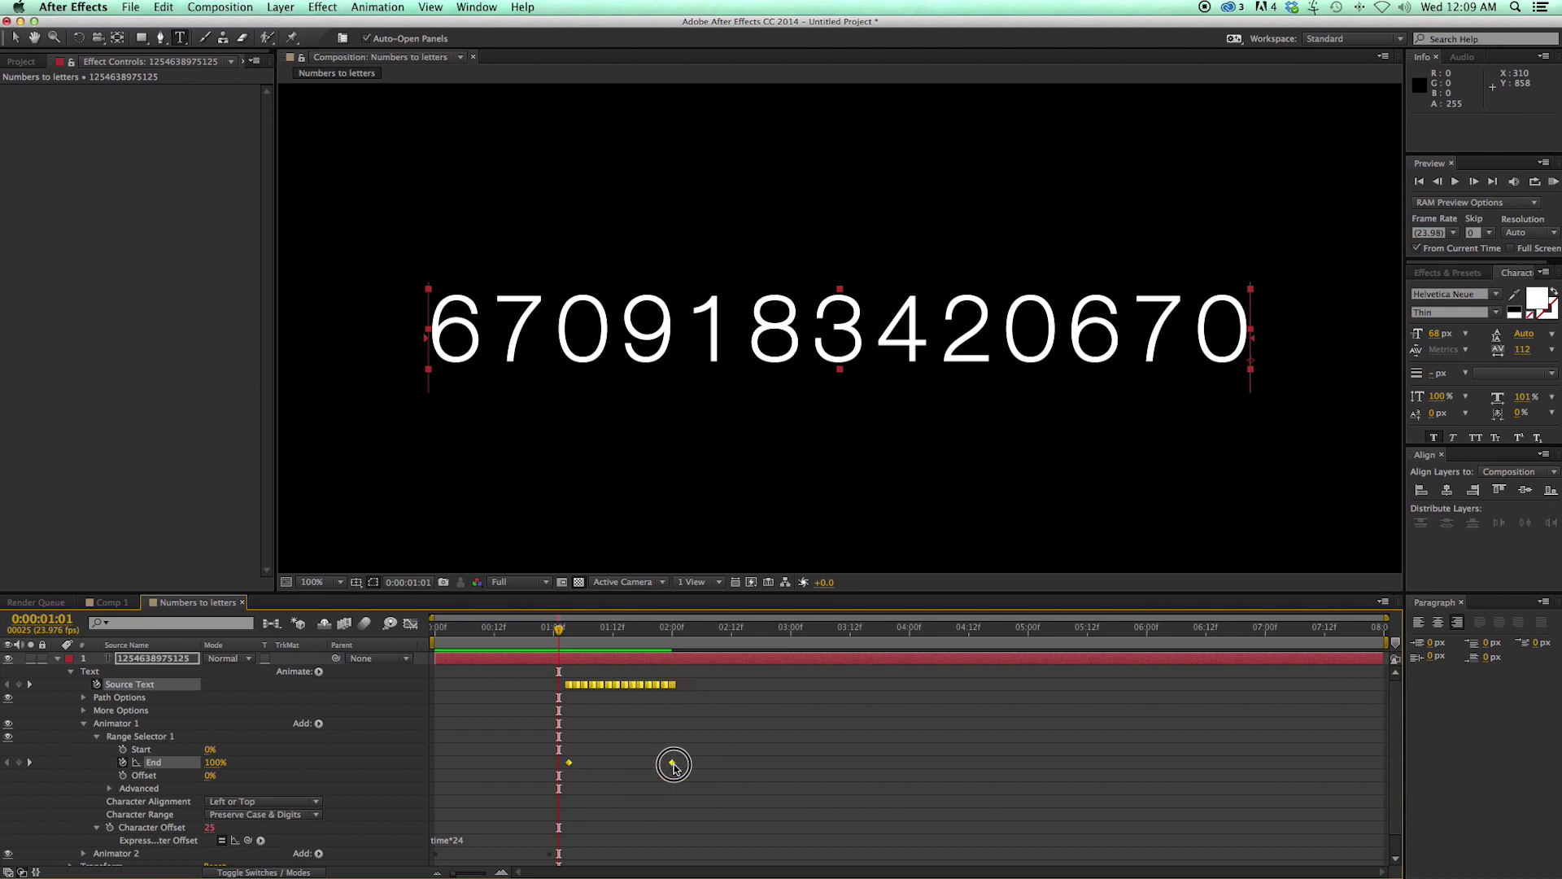
{"action": "key", "text": "space"}
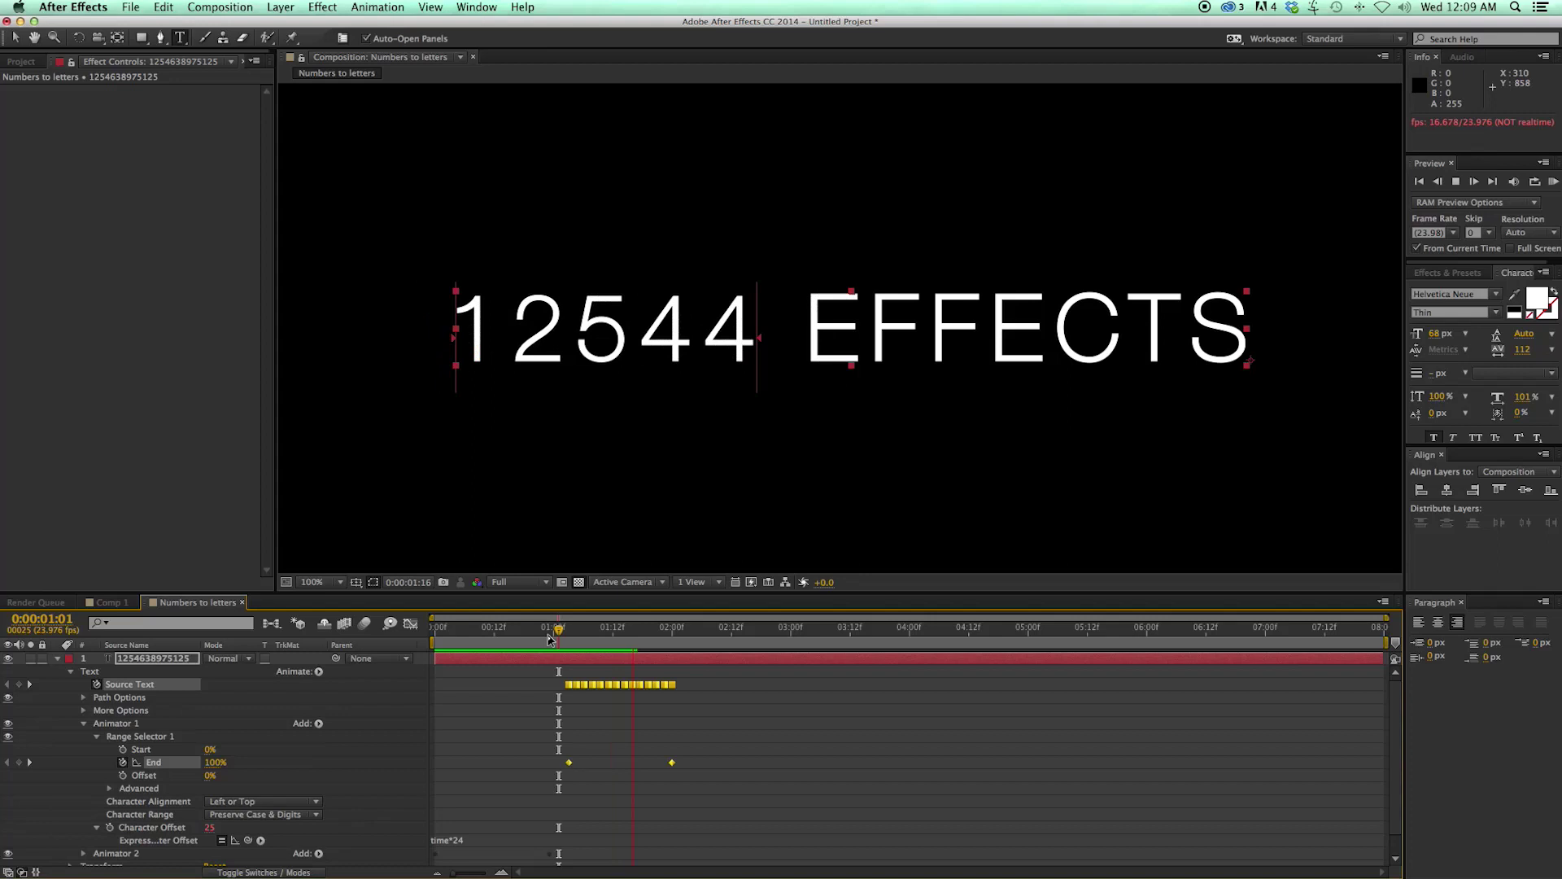
{"action": "left_click", "coordinate": [533, 635]}
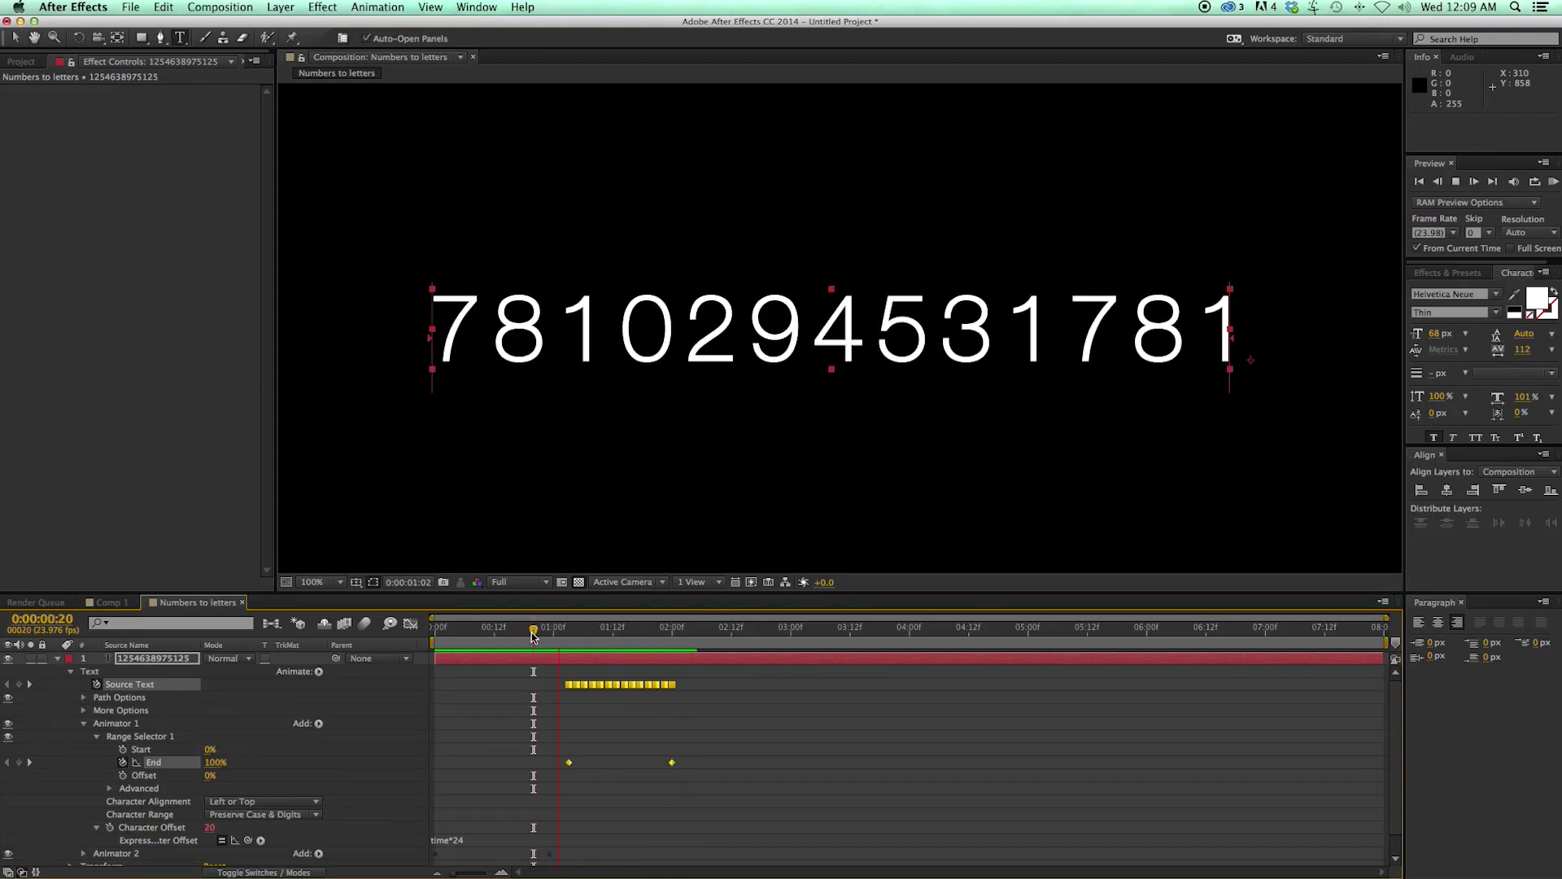
{"action": "key", "text": "space"}
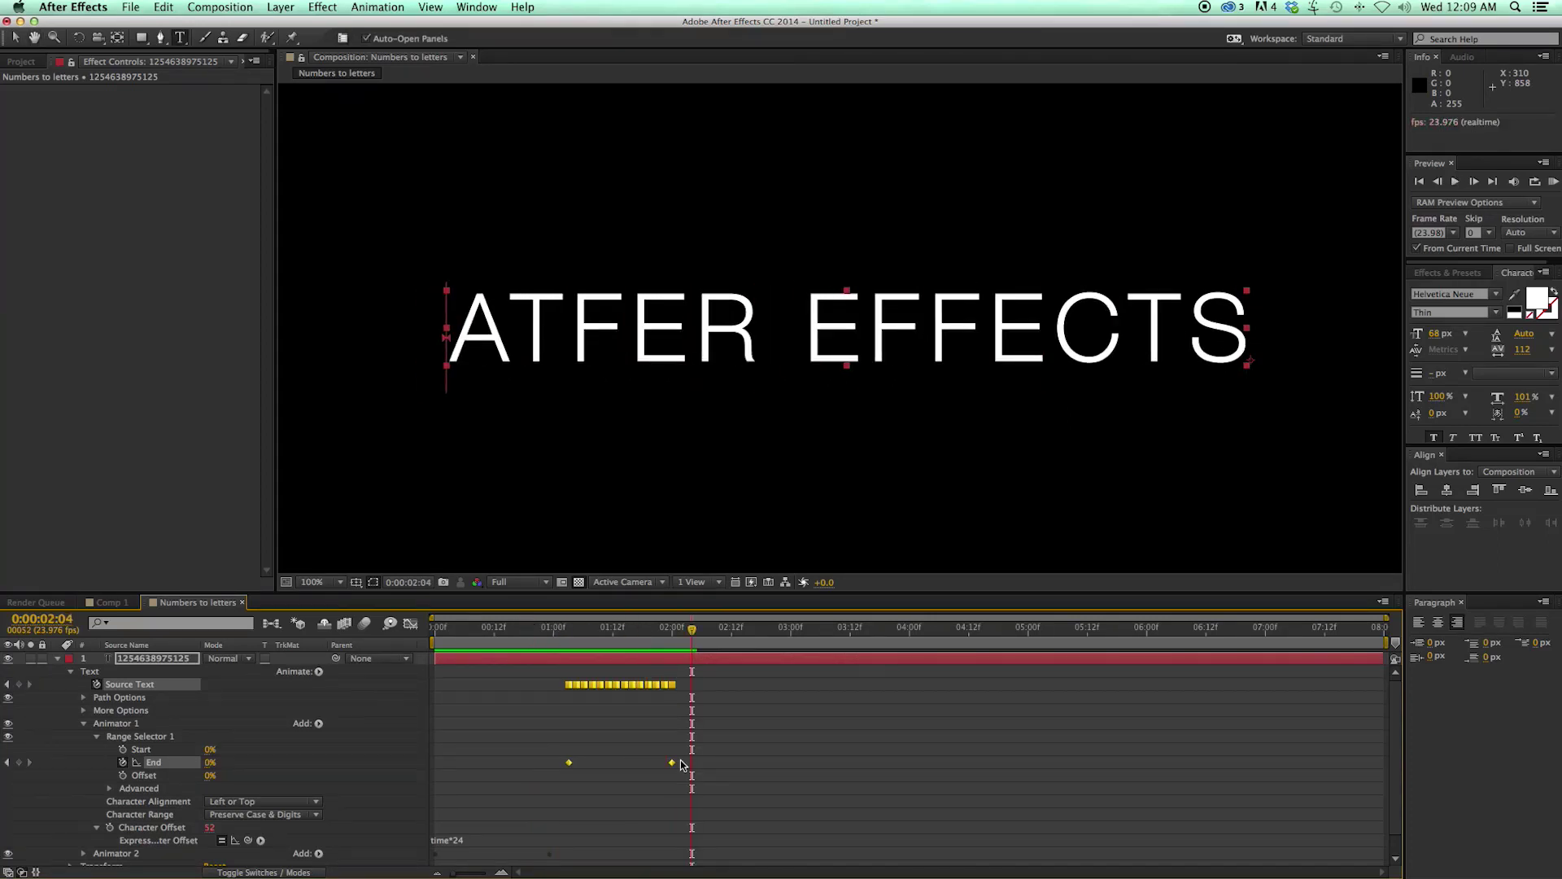
Stretch the selected Source Text and End keyframes further so the last ones fall at about 0:00:02:19, and preview from 0:00:00:17
{"action": "left_click_drag", "start_coordinate": [672, 768], "coordinate": [765, 764]}
{"action": "left_click", "coordinate": [518, 633]}
{"action": "key", "text": "space"}
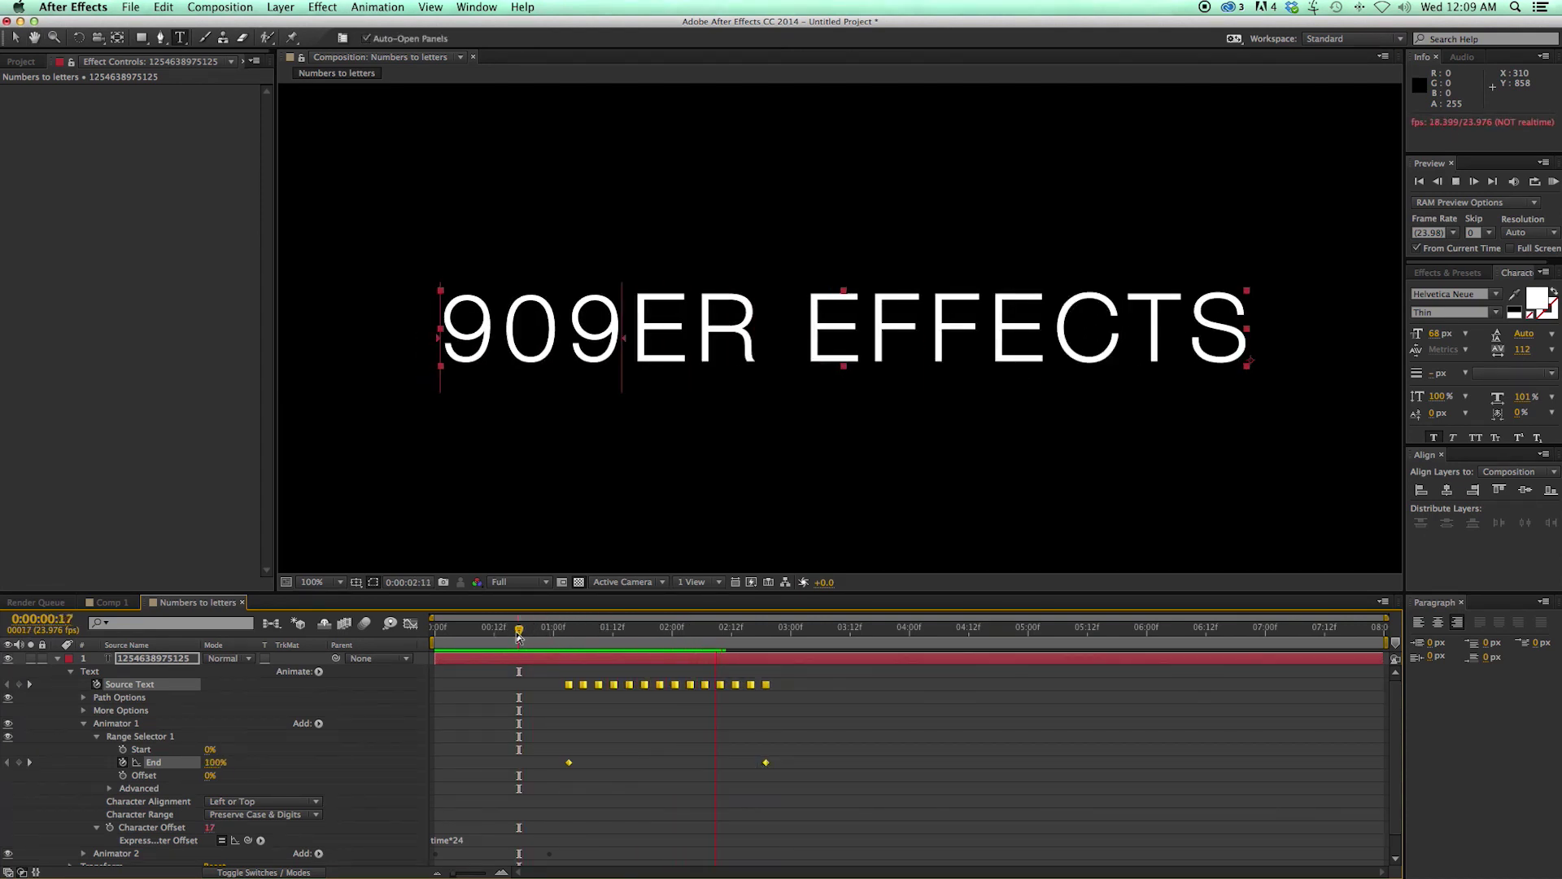
Preview the number-to-letter transition from 0:00:00:23
{"action": "key", "text": "space"}
{"action": "left_click", "coordinate": [549, 635]}
{"action": "key", "text": "space"}
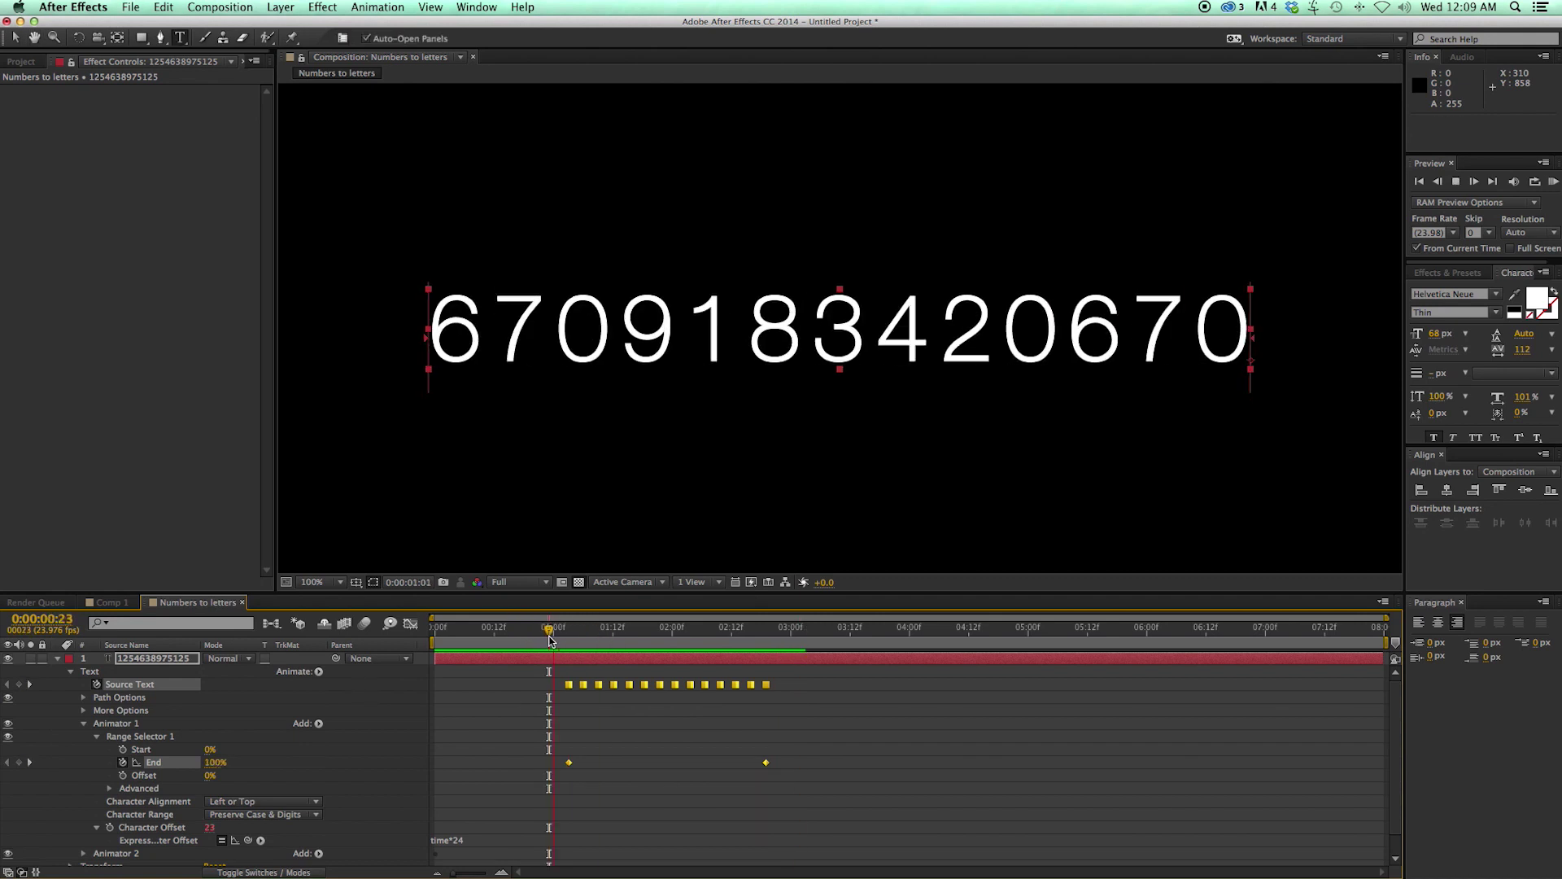
{"action": "key", "text": "space"}
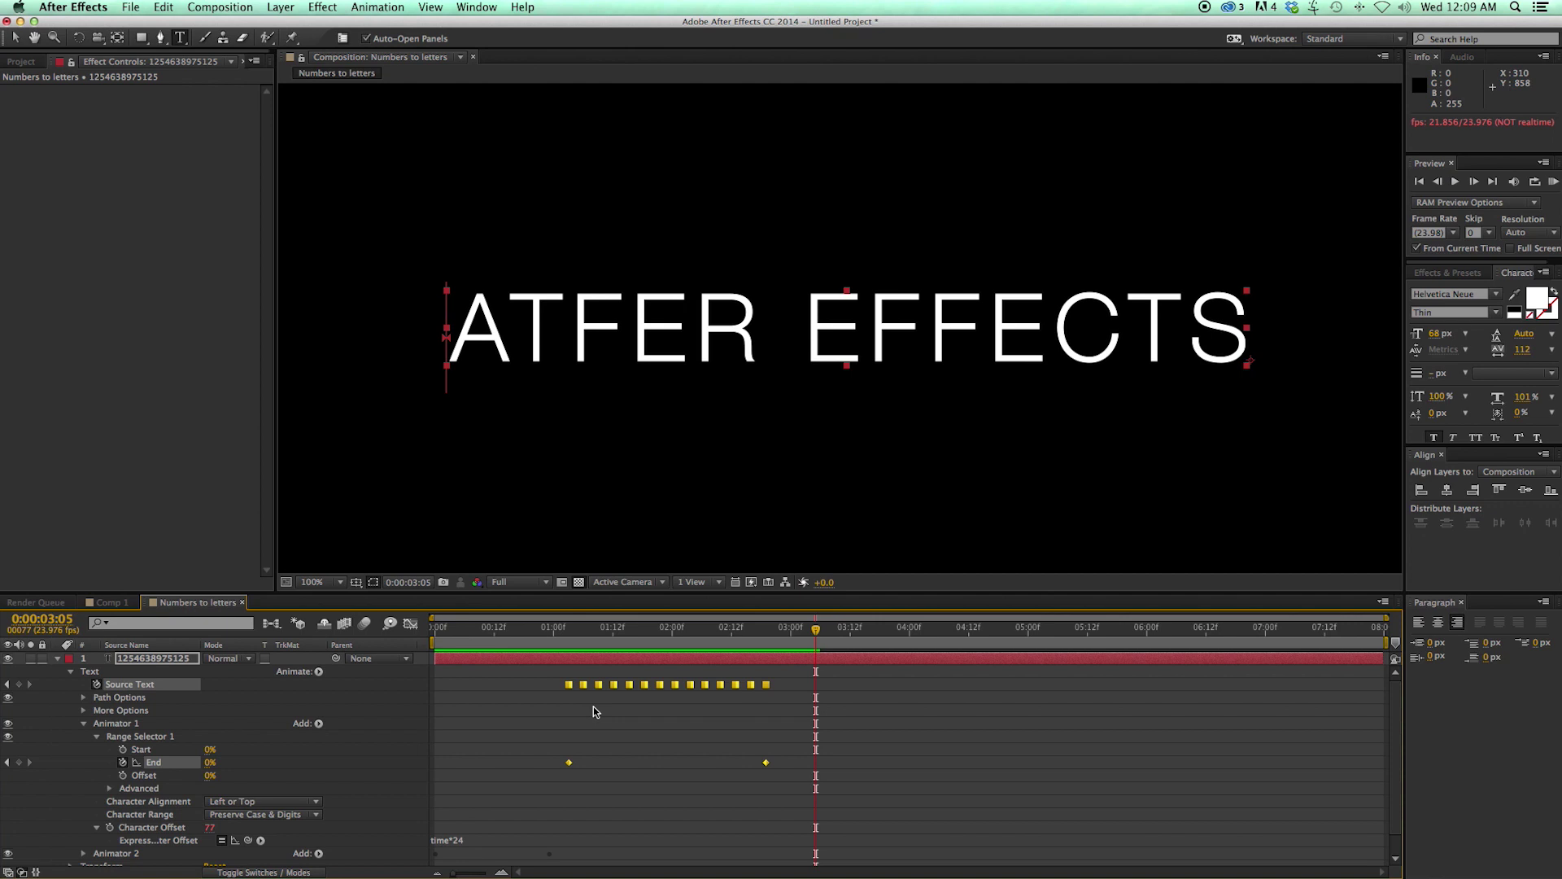
Fit the whole composition in the viewer at up to 100% and preview the full animation from the first frame
{"action": "left_click_drag", "start_coordinate": [675, 633], "coordinate": [434, 633]}
{"action": "left_click", "coordinate": [326, 583]}
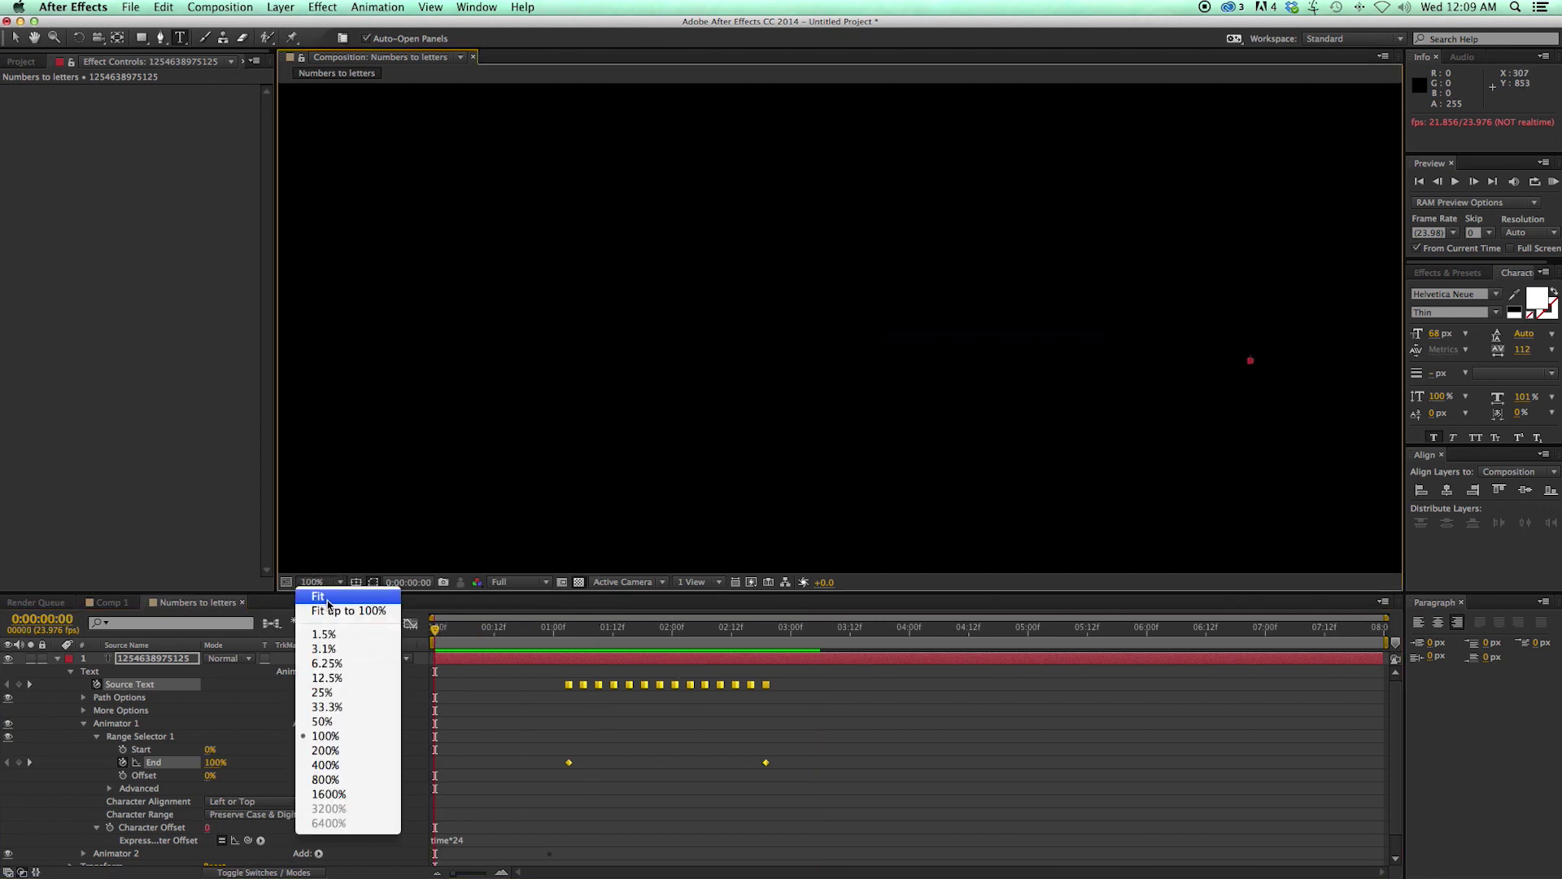
{"action": "left_click", "coordinate": [330, 612]}
{"action": "left_click", "coordinate": [514, 717]}
{"action": "key", "text": "space"}
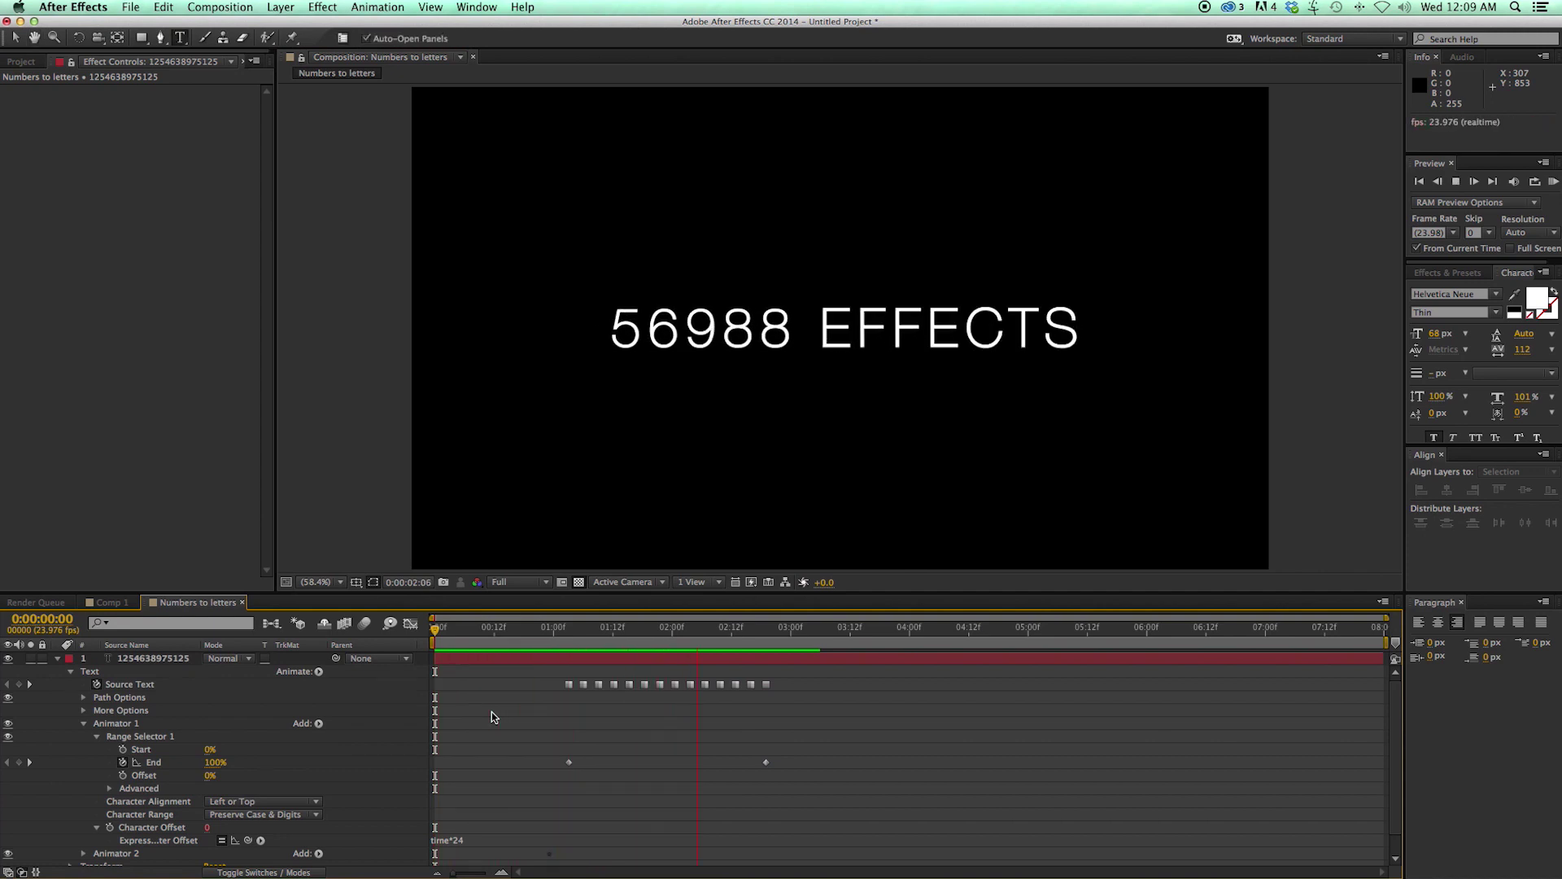
{"action": "key", "text": "space"}
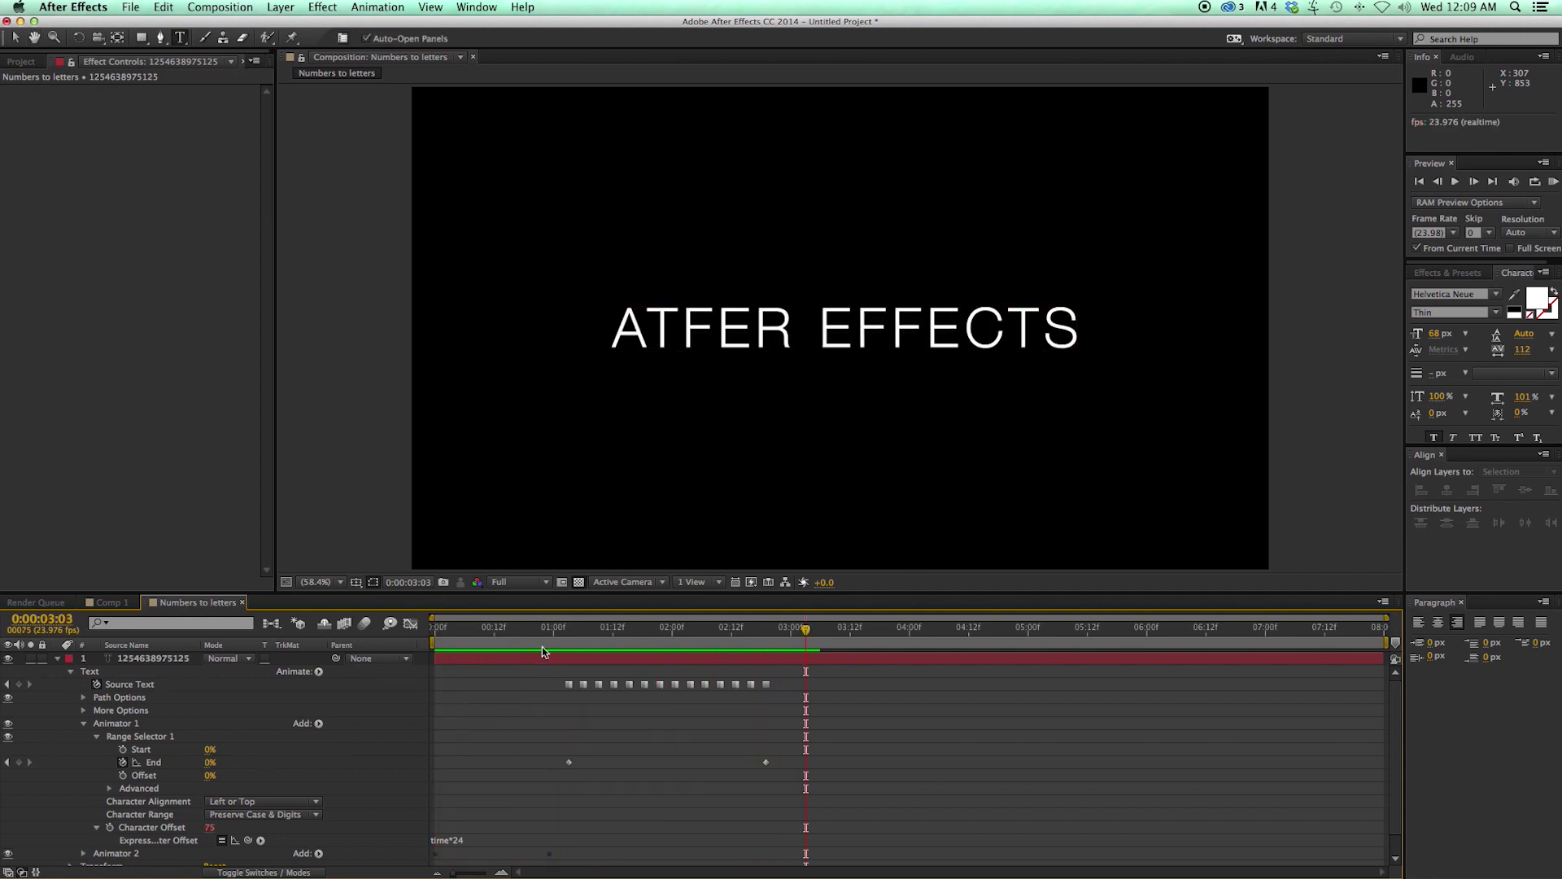
{"action": "left_click", "coordinate": [516, 627]}
{"action": "key", "text": "Home"}
{"action": "key", "text": "space"}
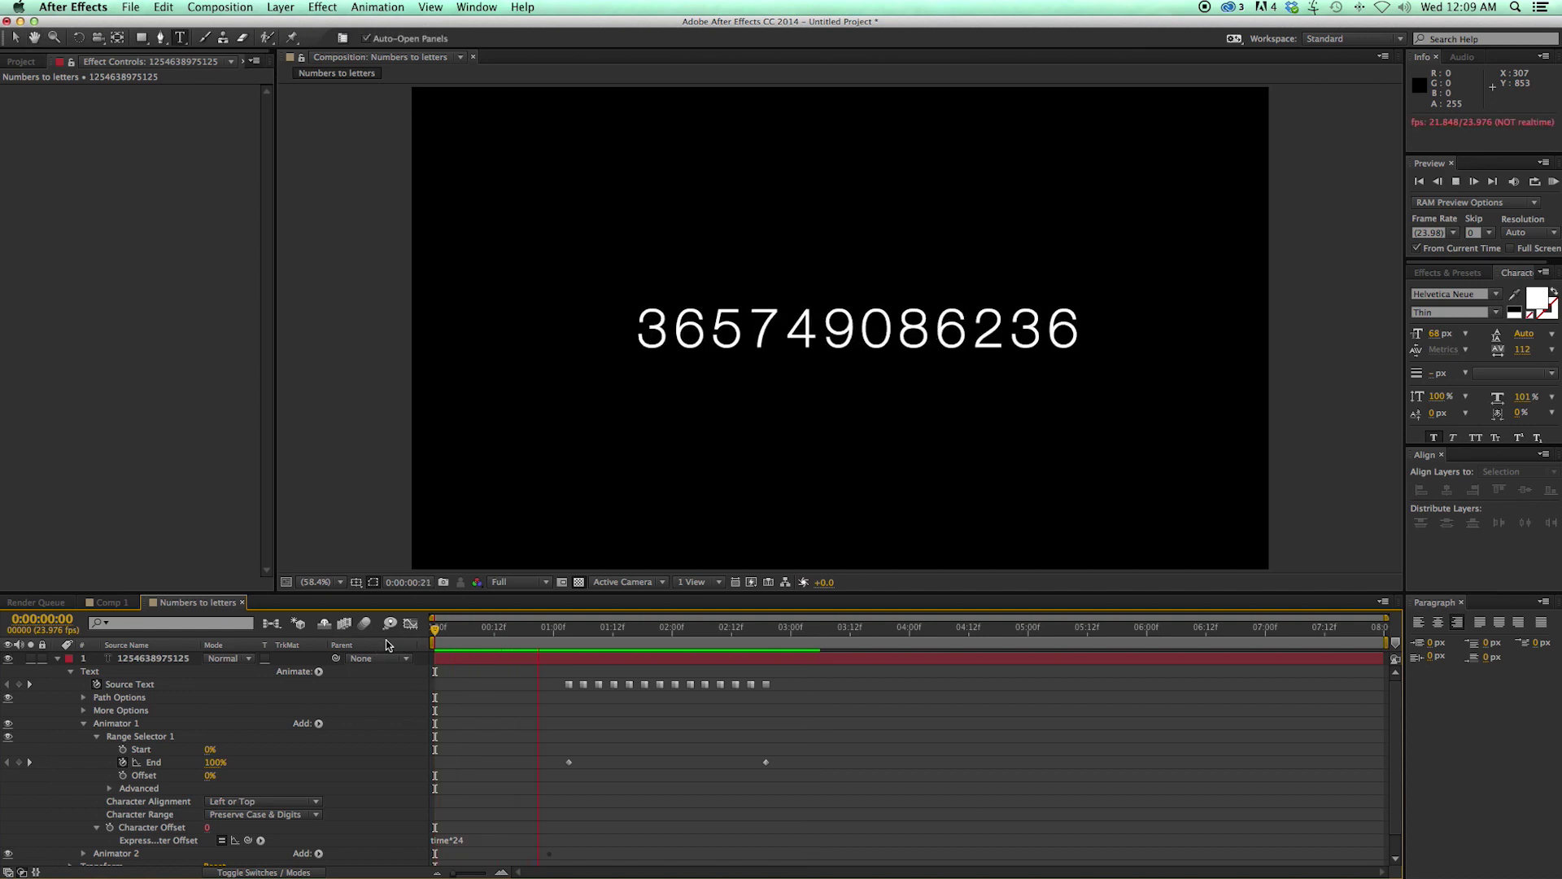
{"action": "key", "text": "space"}
Shift all Source Text and Animator 1 End keyframes so they run from about 0:00:01:11 to 0:00:03:03, and preview from the start
{"action": "left_click_drag", "start_coordinate": [796, 775], "coordinate": [607, 684]}
{"action": "left_click_drag", "start_coordinate": [466, 630], "coordinate": [349, 633]}
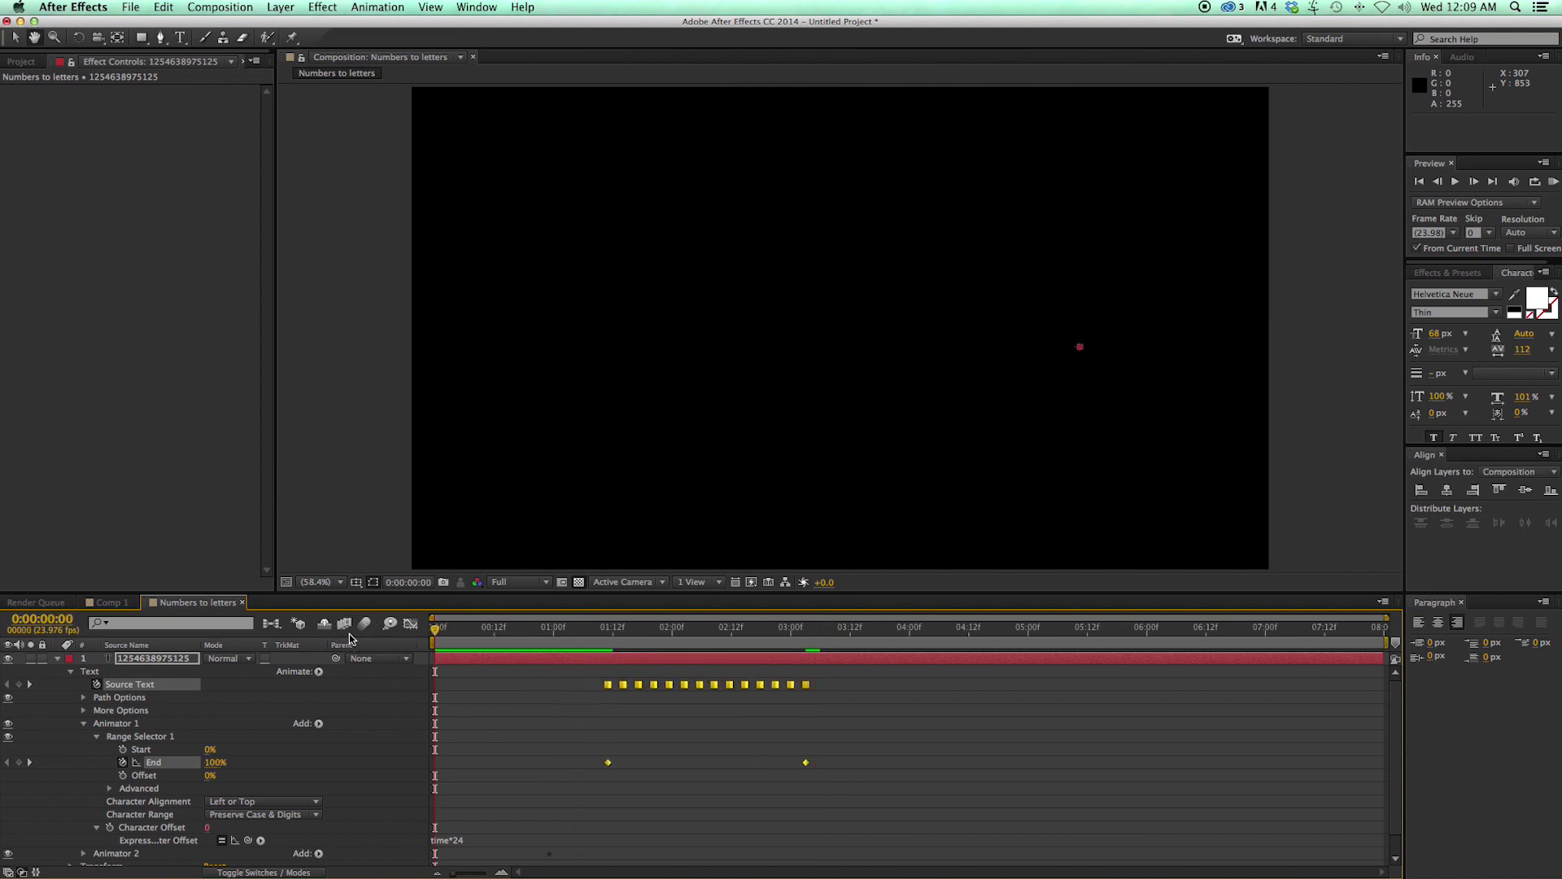
{"action": "key", "text": "space"}
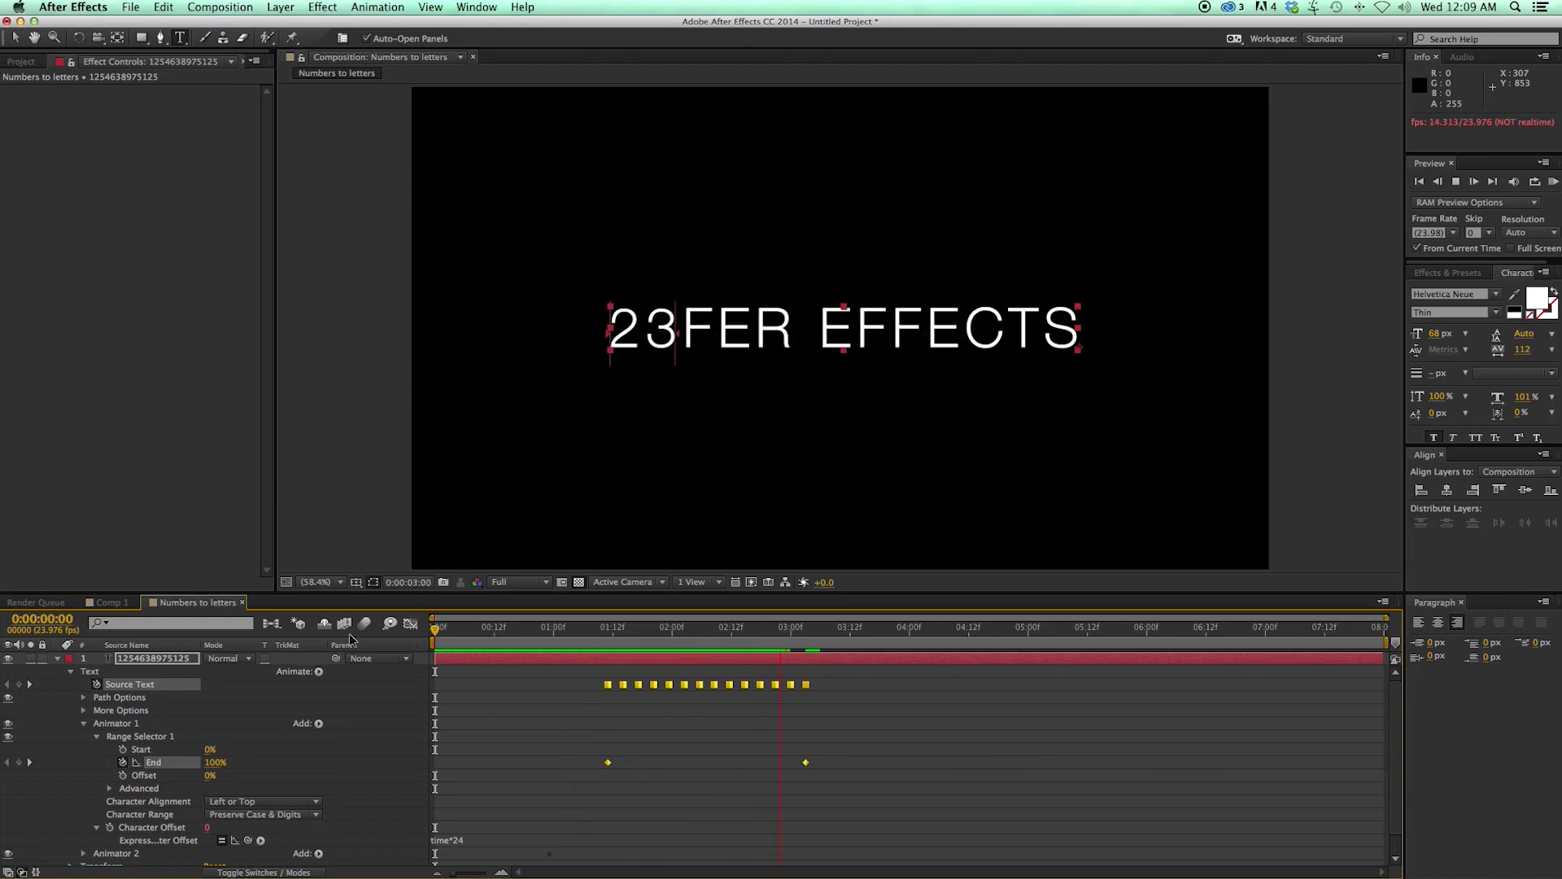
{"action": "key", "text": "space"}
{"action": "left_click", "coordinate": [884, 778]}
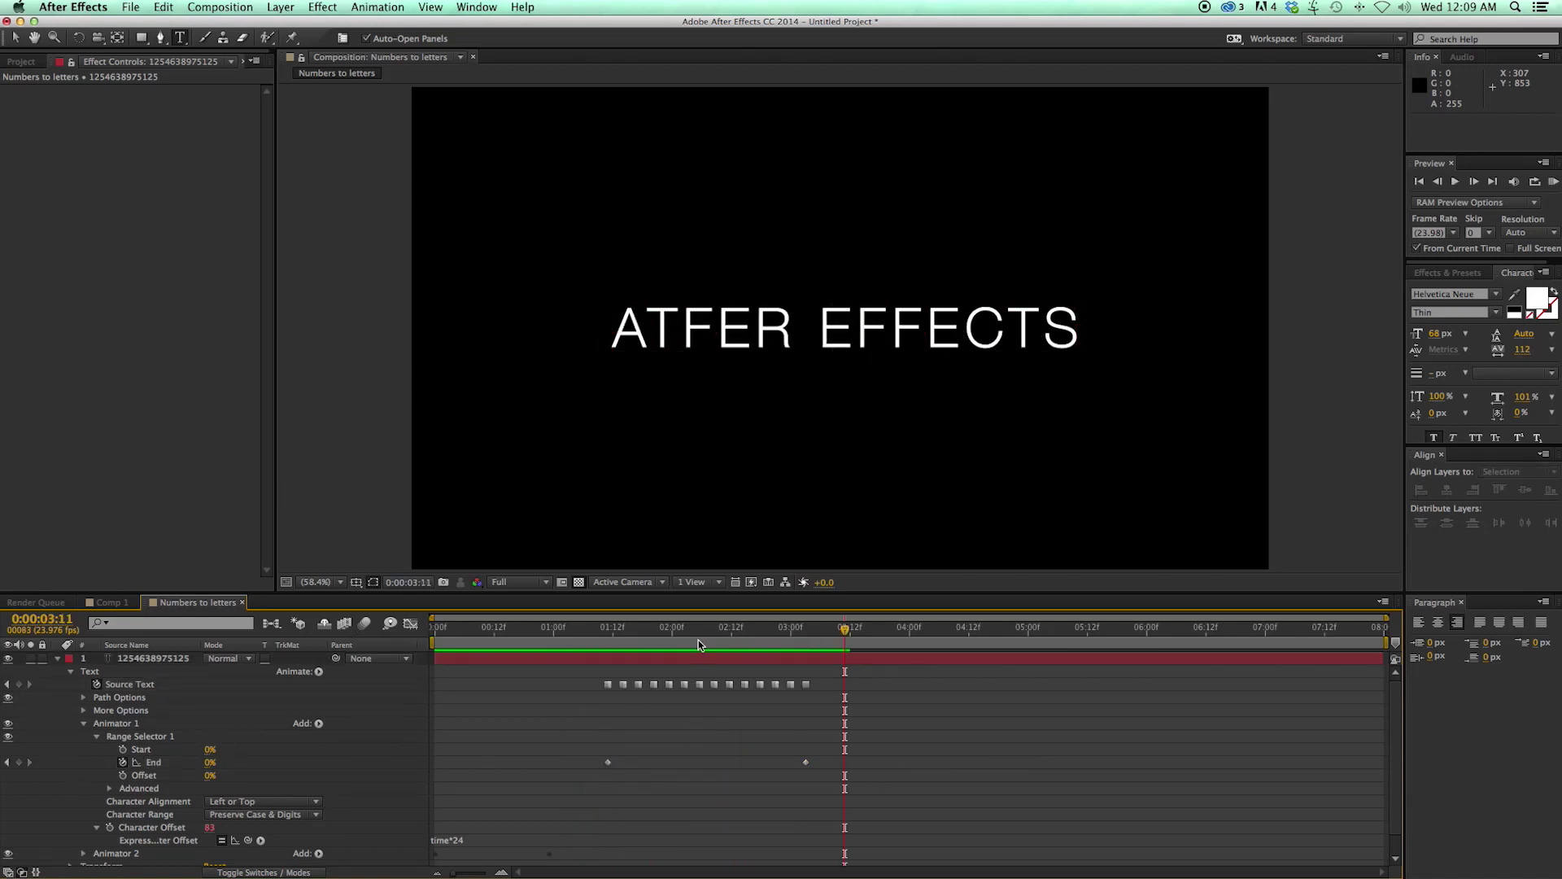
Collapse the text layer's properties and preview the retimed animation from the first frame
{"action": "left_click", "coordinate": [57, 661]}
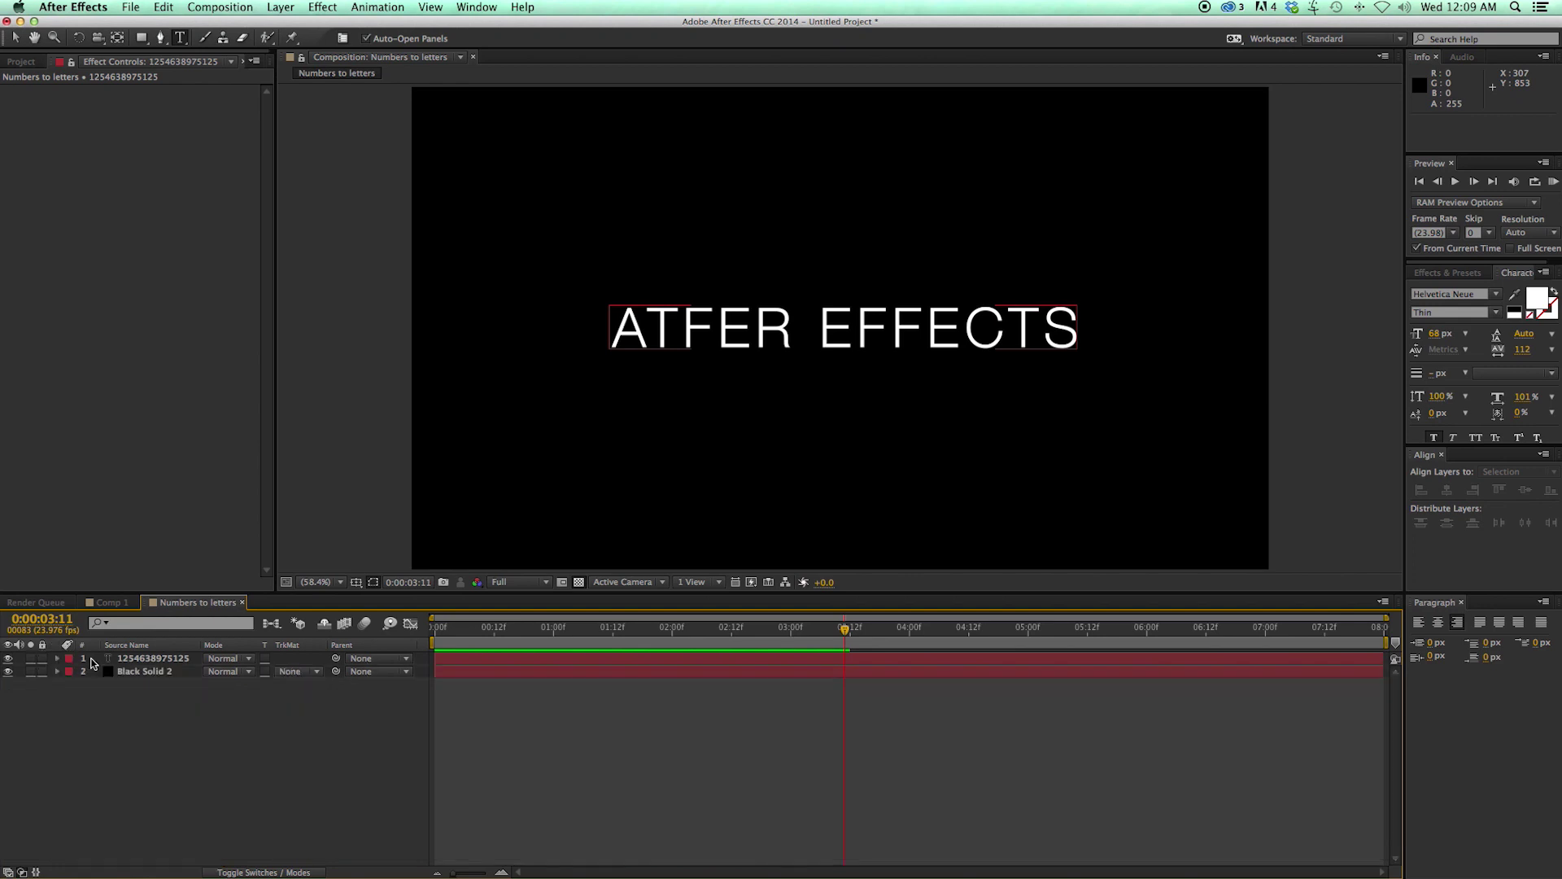
{"action": "key", "text": "Home"}
{"action": "key", "text": "space"}
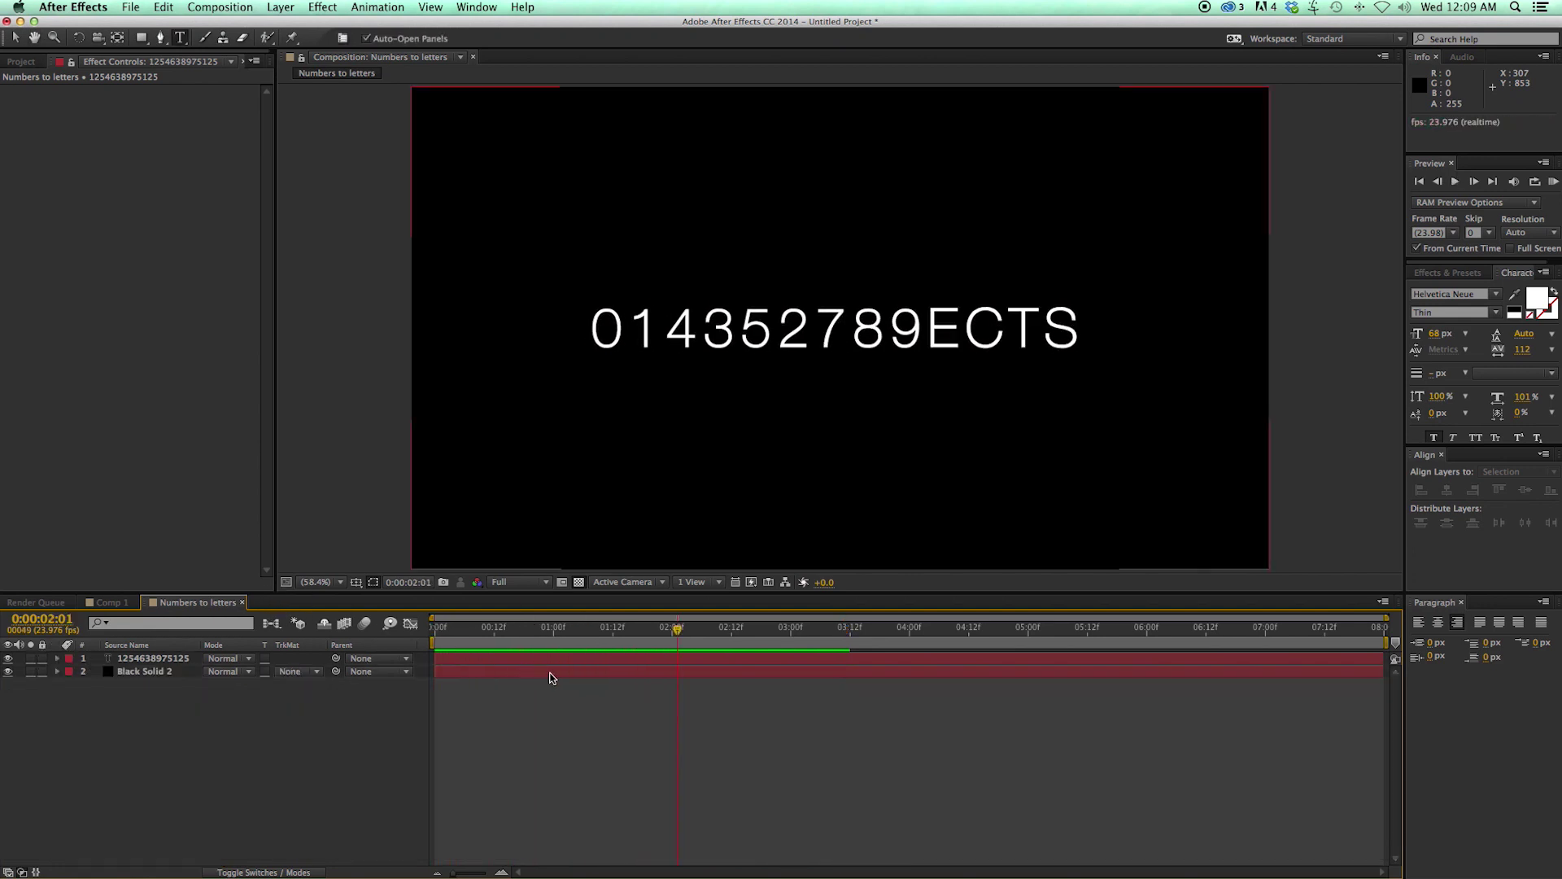
{"action": "key", "text": "space"}
Apply the Grid effect to Black Solid 2 and set its blending mode to Screen
{"action": "left_click", "coordinate": [641, 667]}
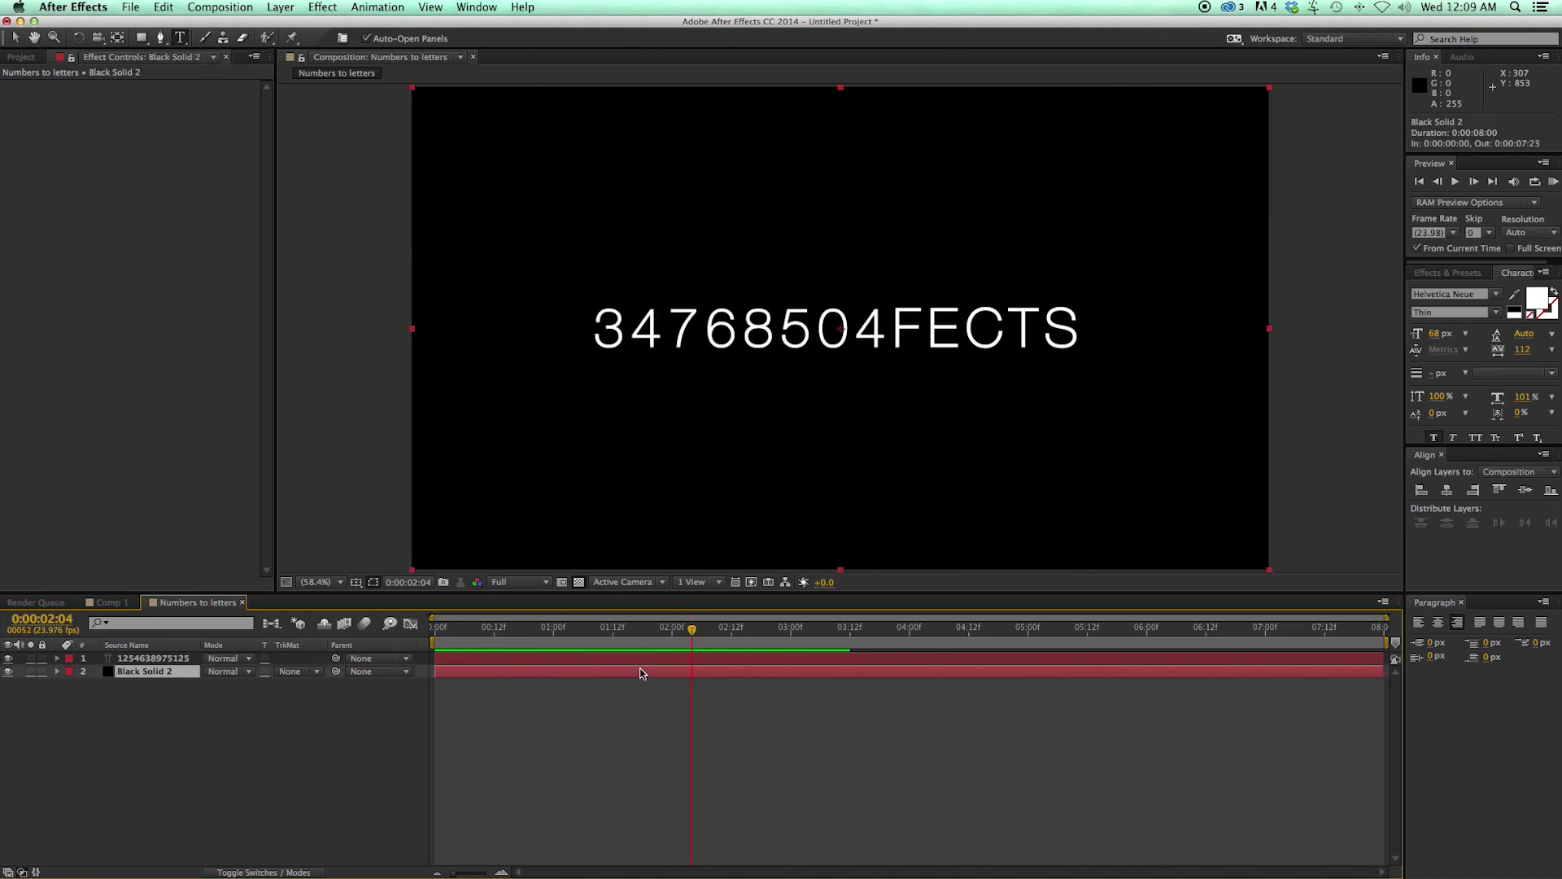
{"action": "left_click", "coordinate": [326, 11]}
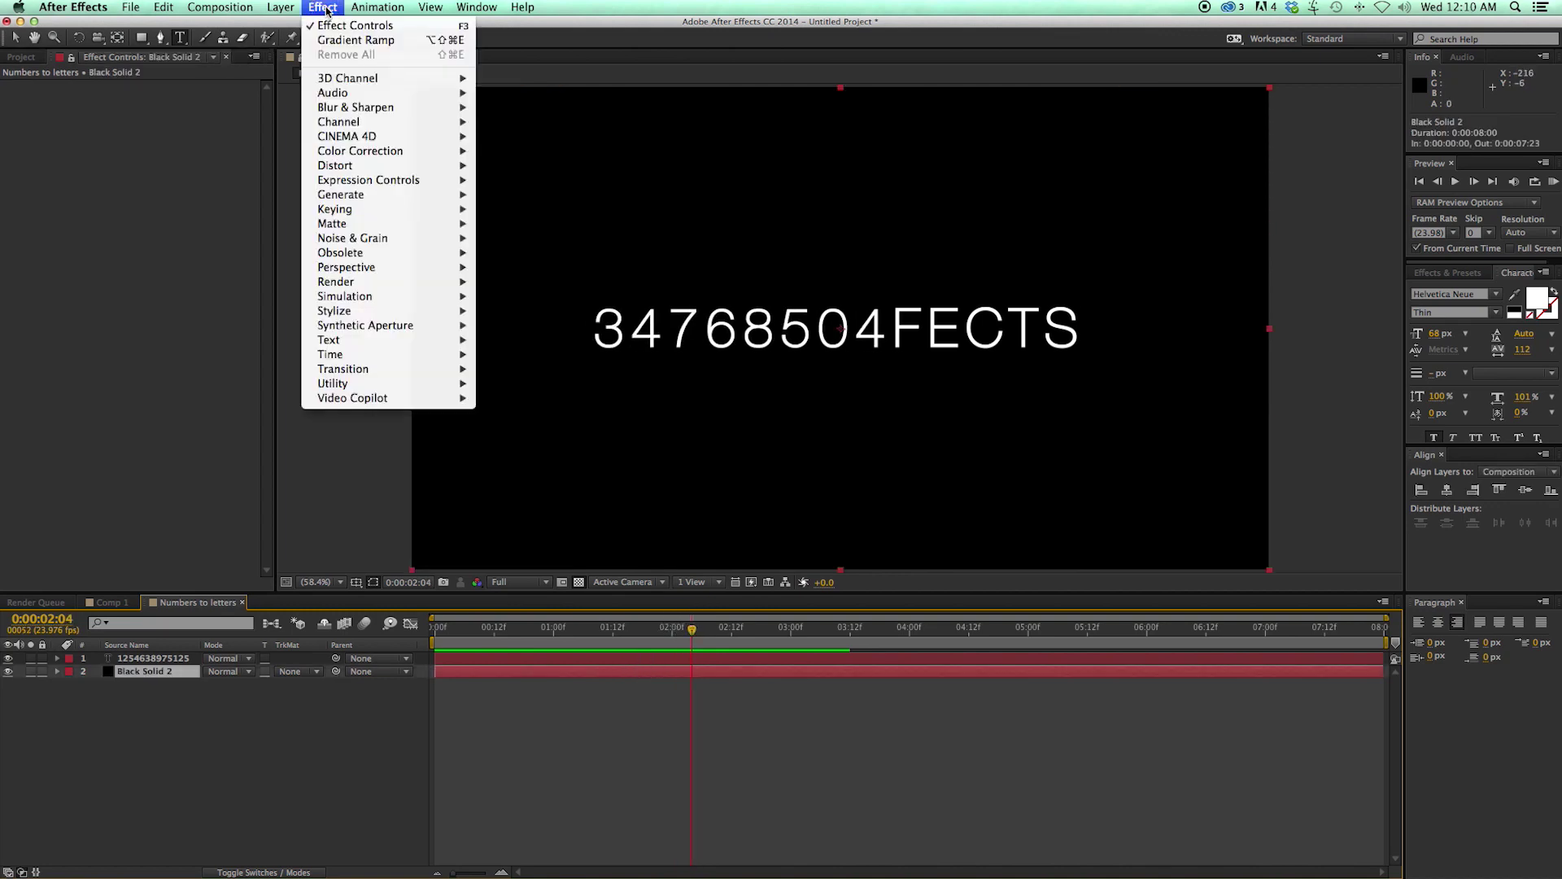
{"action": "mouse_move", "coordinate": [354, 198]}
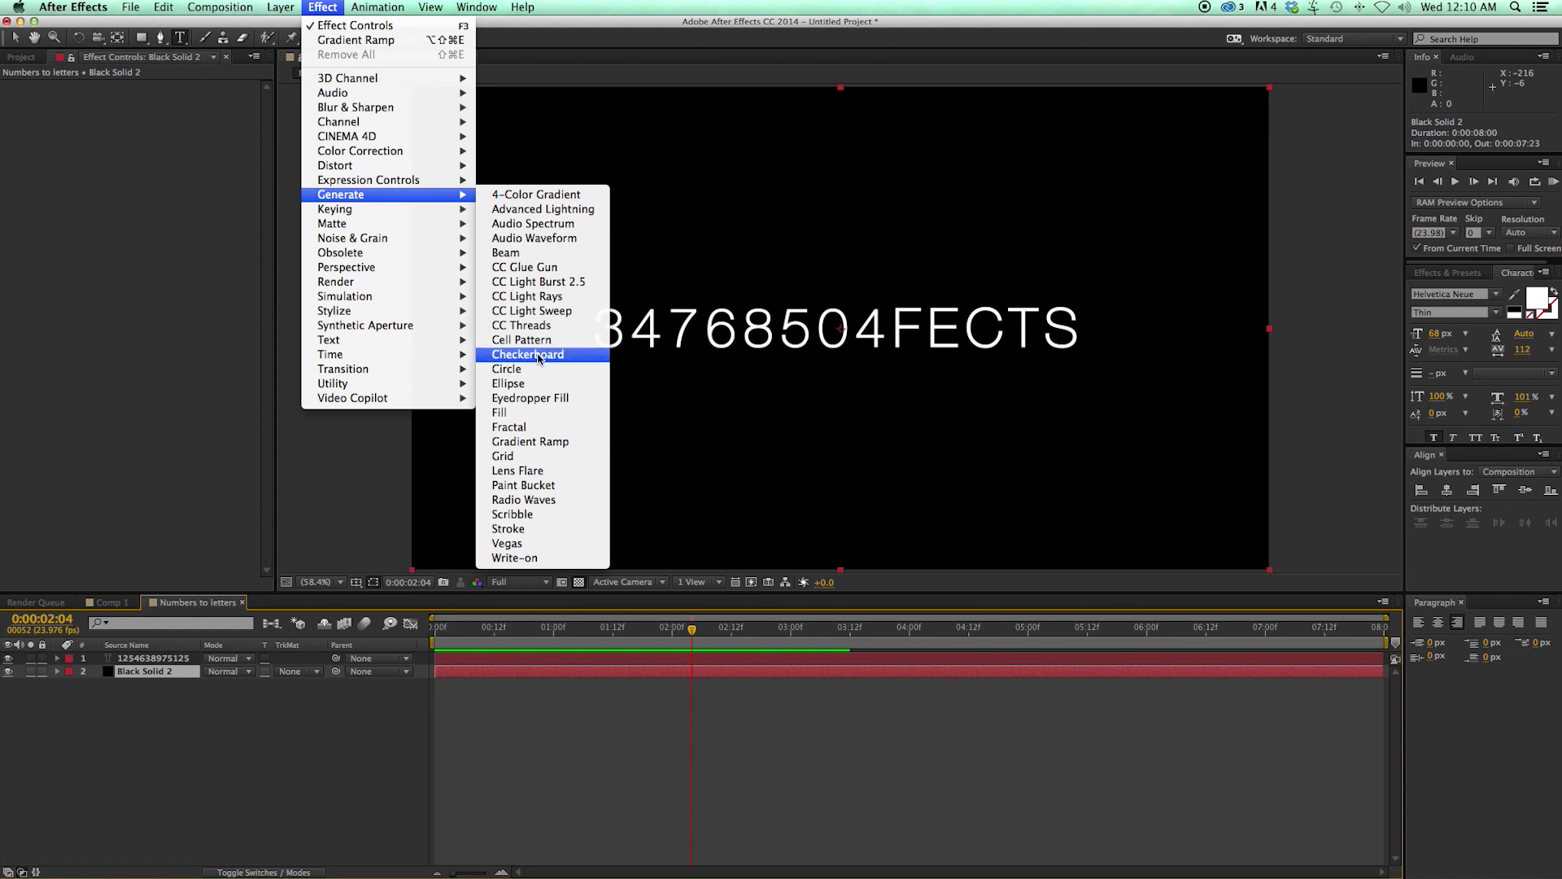
{"action": "left_click", "coordinate": [533, 455]}
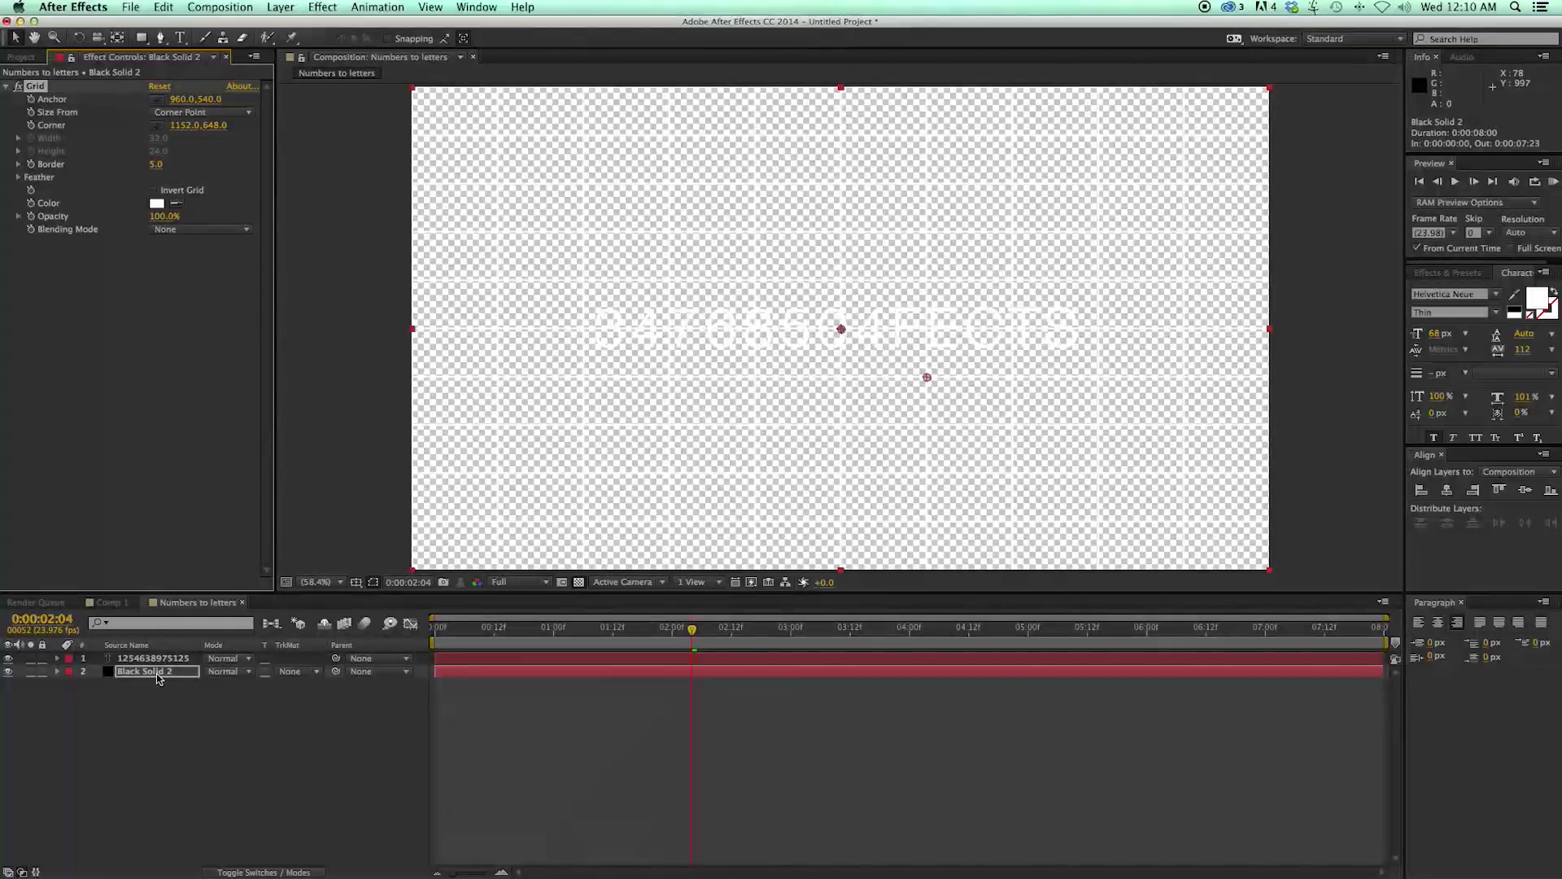
{"action": "left_click", "coordinate": [180, 231]}
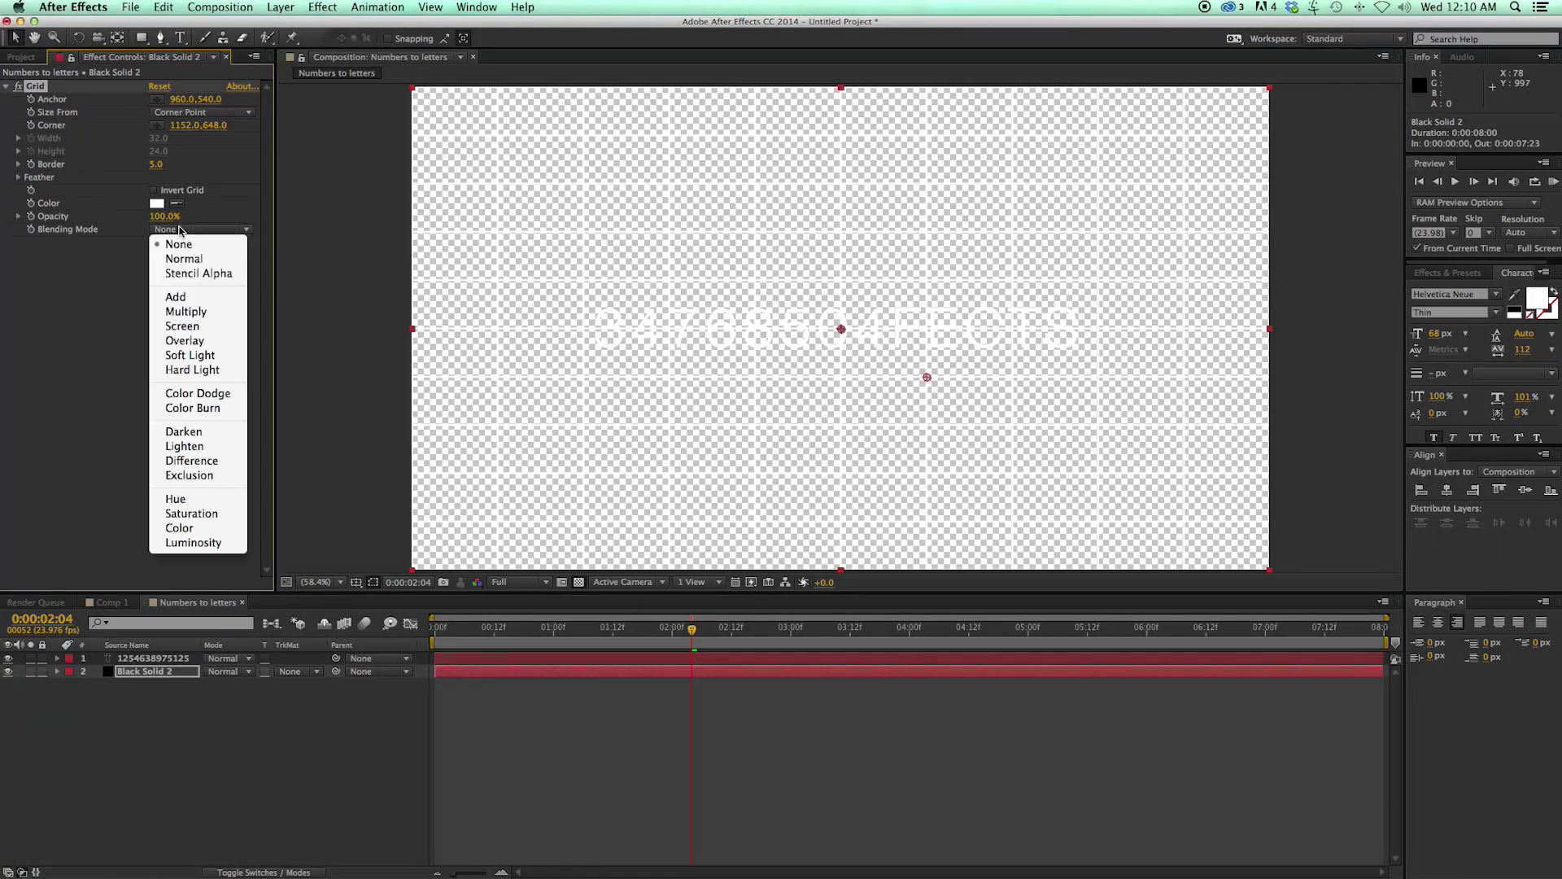
{"action": "left_click", "coordinate": [227, 312]}
{"action": "left_click", "coordinate": [205, 231]}
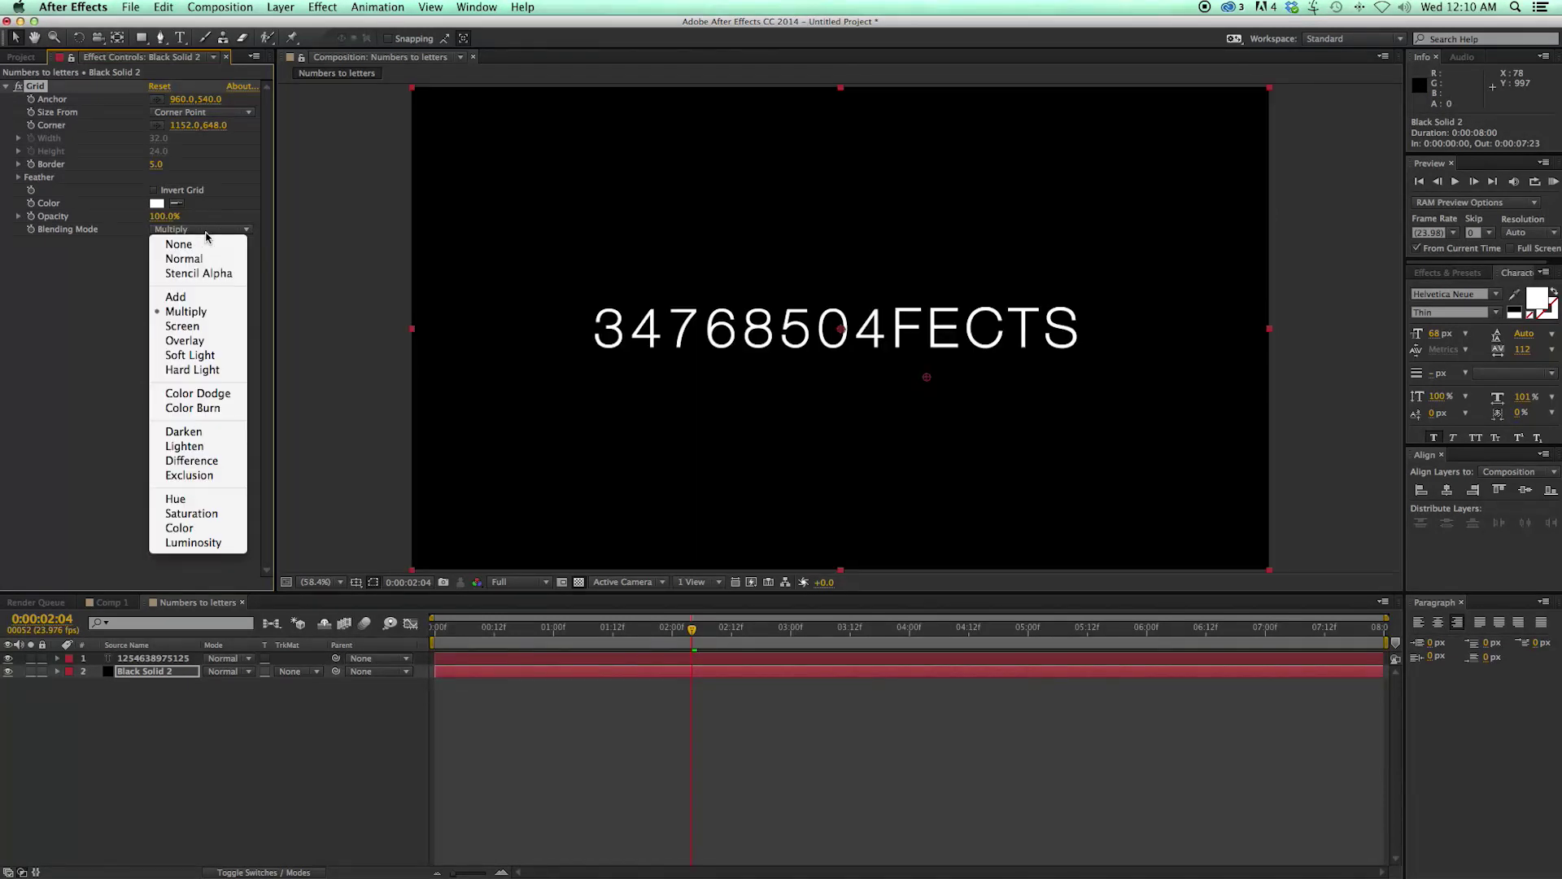
{"action": "left_click", "coordinate": [207, 326]}
Size the grid from Width & Height Sliders, with both width and height set to 100
{"action": "left_click", "coordinate": [181, 113]}
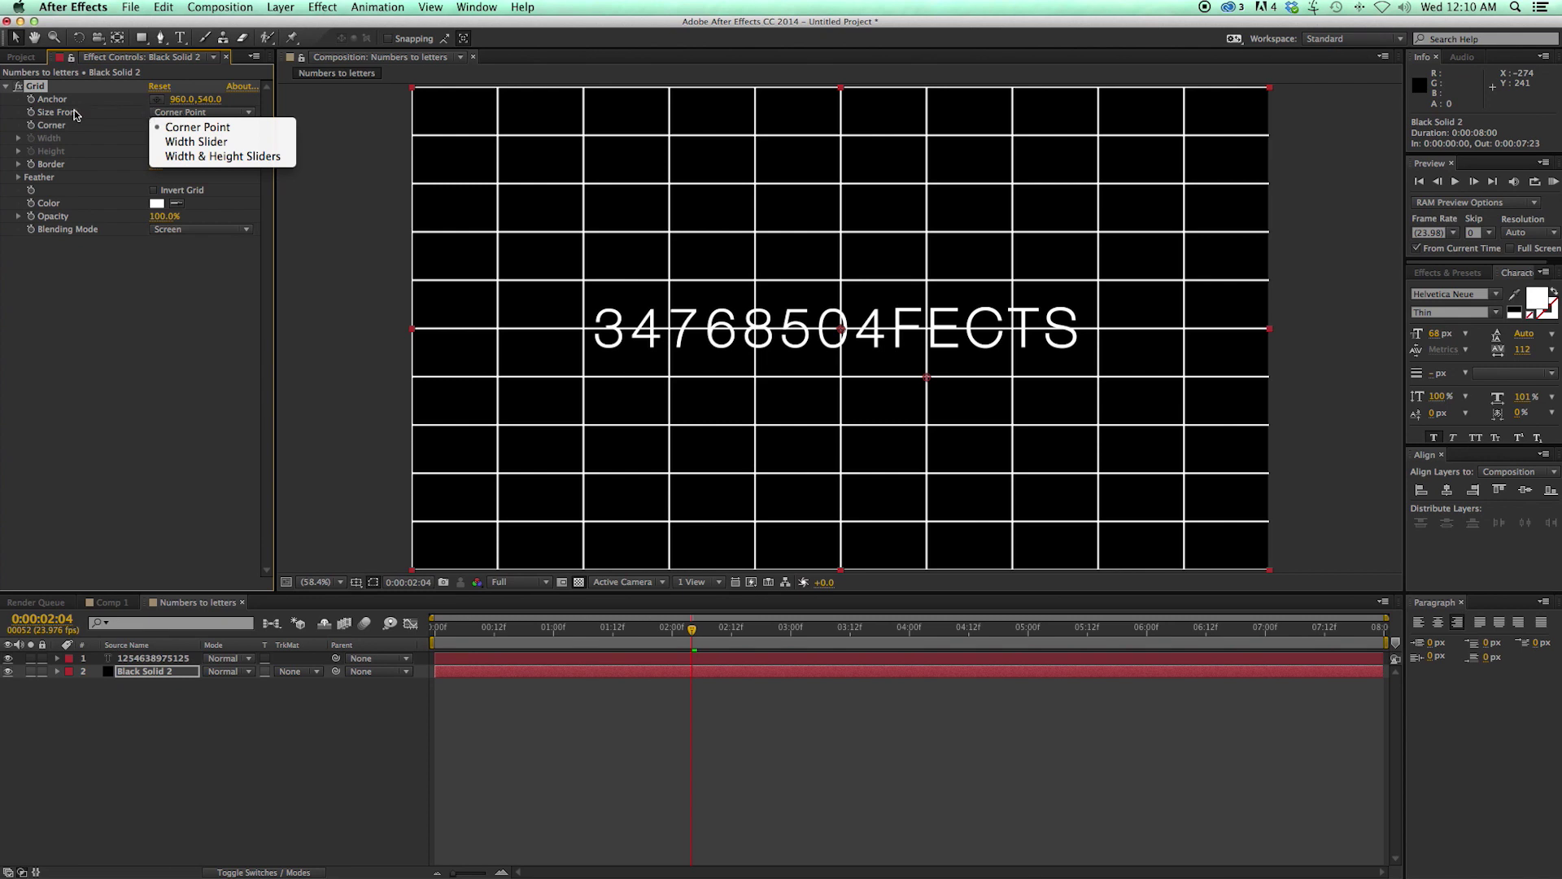
{"action": "left_click", "coordinate": [220, 156]}
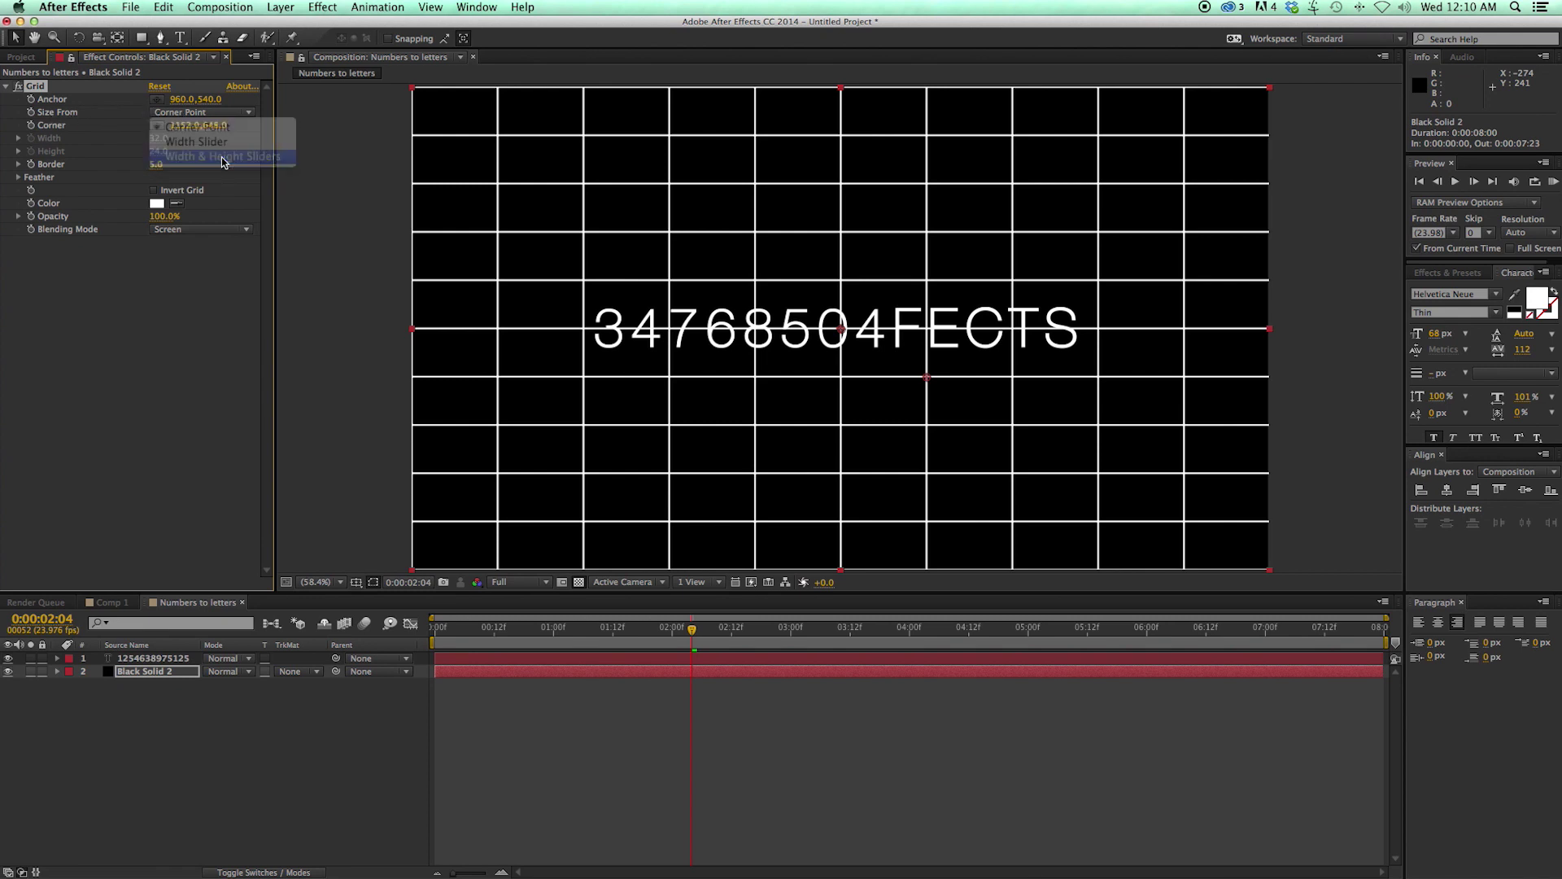
{"action": "left_click", "coordinate": [157, 138]}
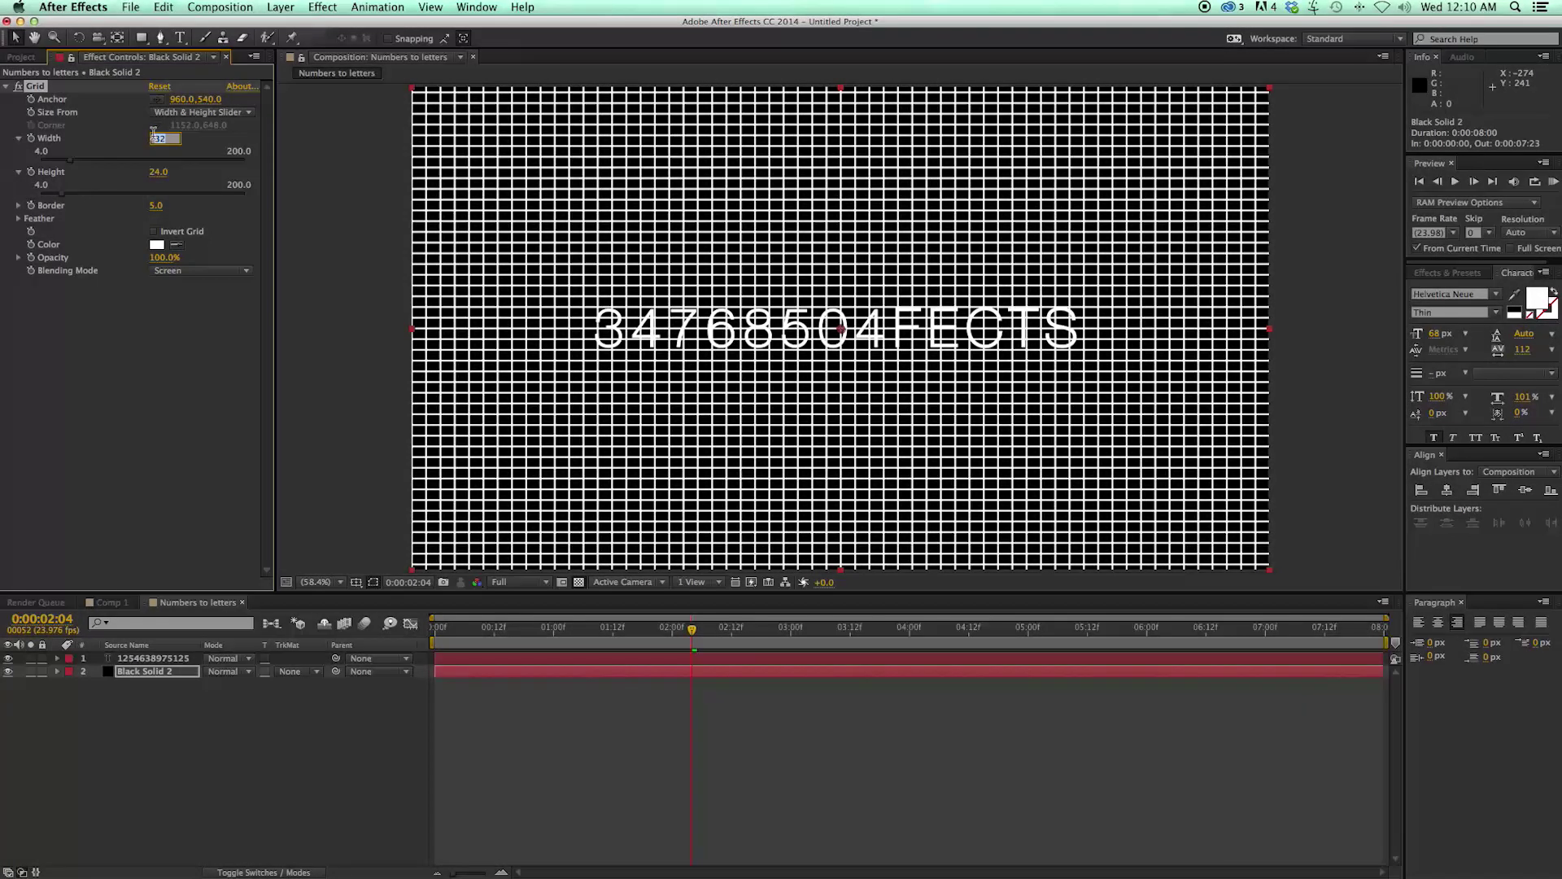
{"action": "type", "text": "100"}
{"action": "key", "text": "Tab"}
{"action": "type", "text": "10"}
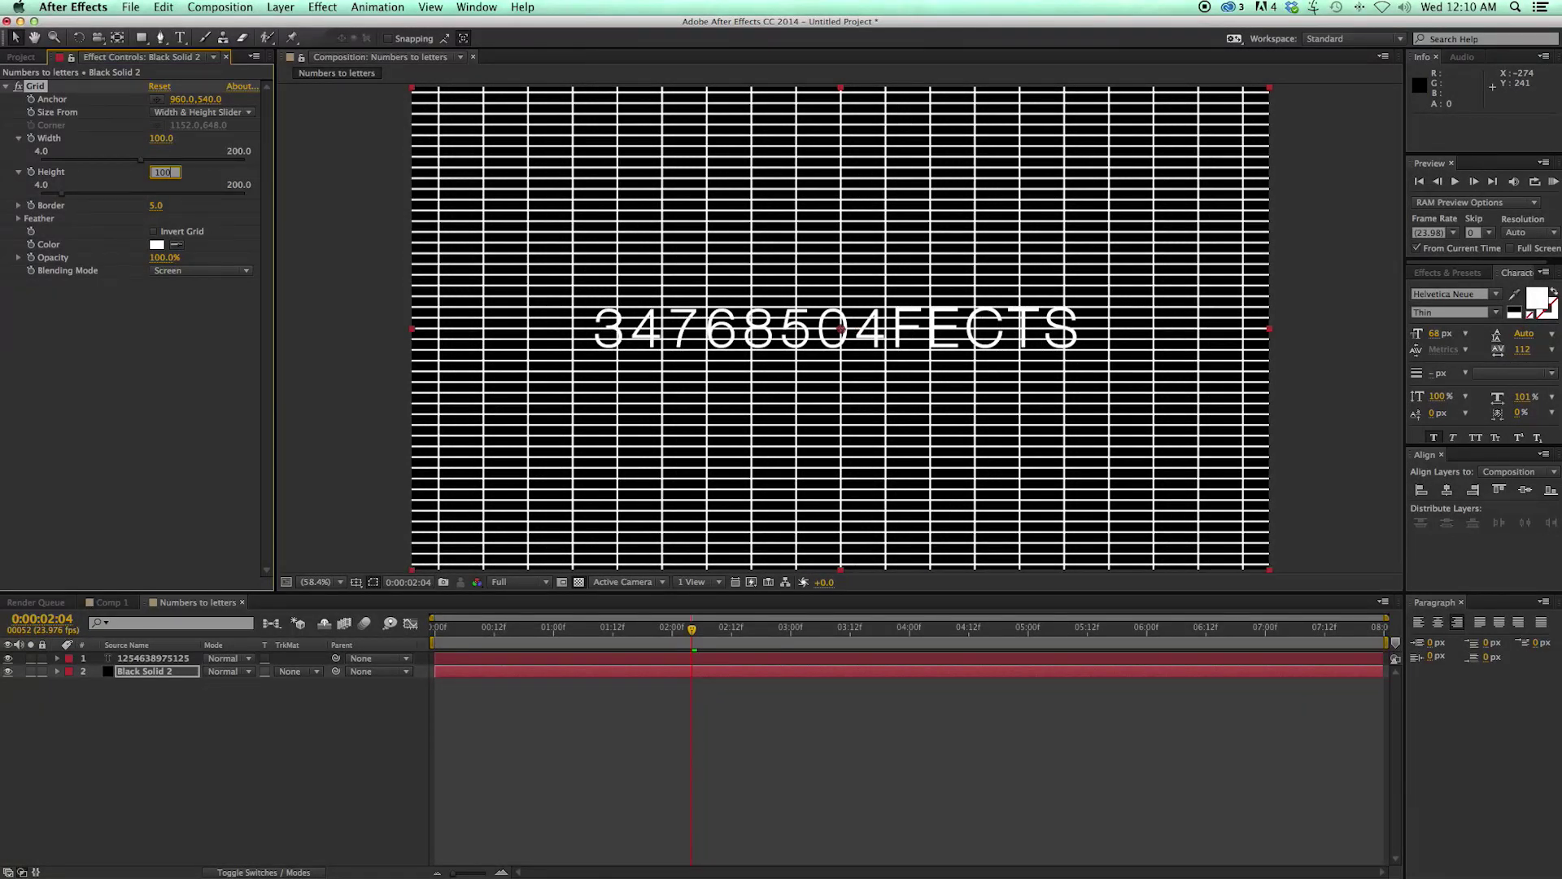
{"action": "key", "text": "Return"}
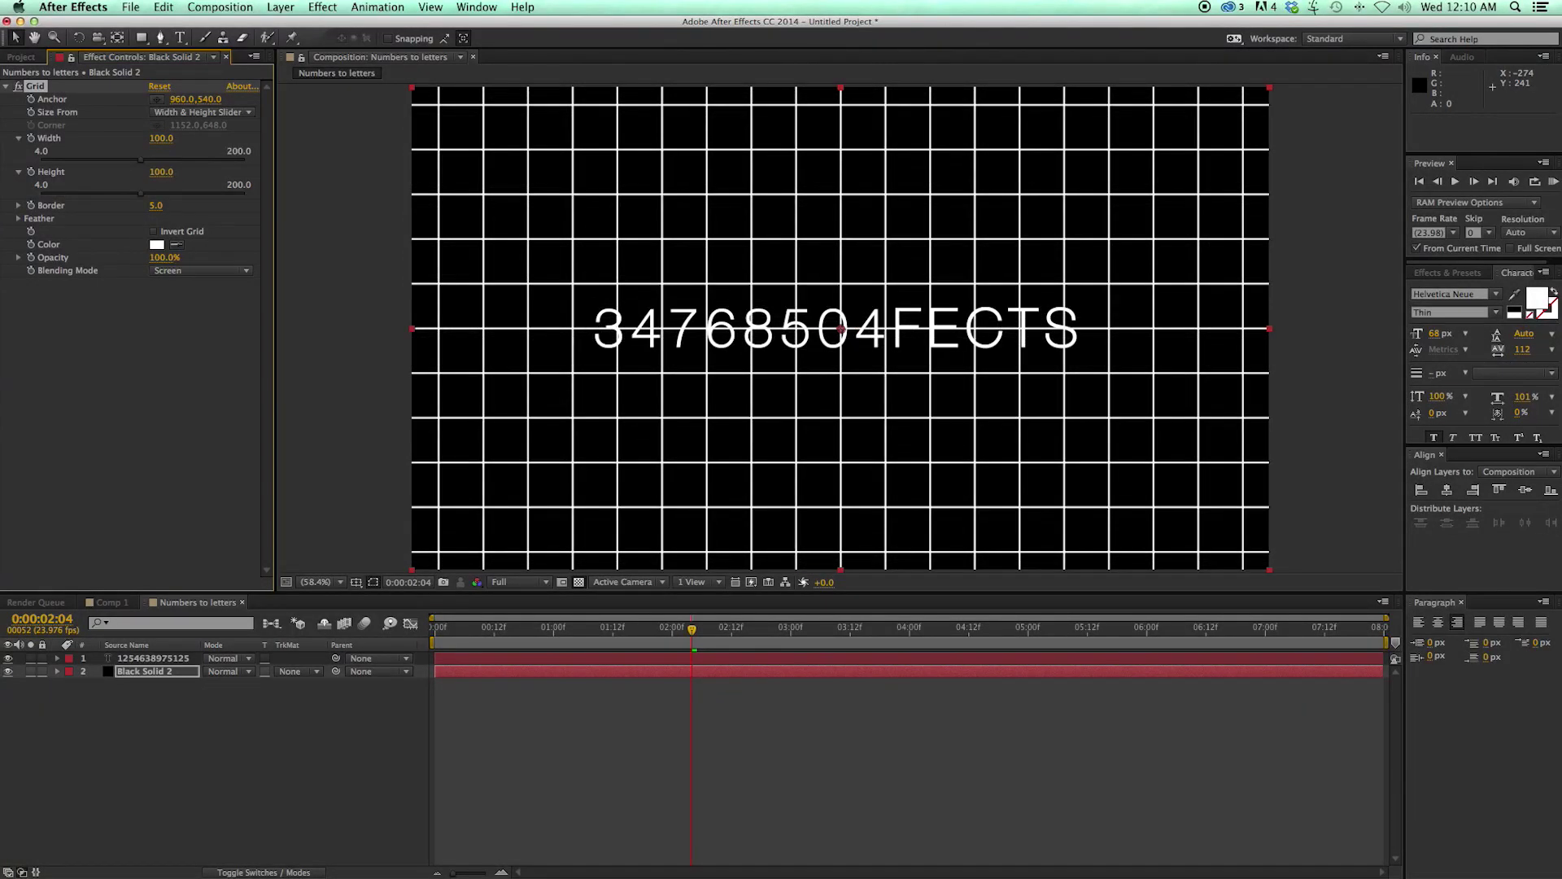
Change the grid color to a medium green and lower the grid opacity to 36%
{"action": "left_click", "coordinate": [156, 244]}
{"action": "left_click", "coordinate": [557, 506]}
{"action": "left_click_drag", "start_coordinate": [517, 458], "coordinate": [482, 461]}
{"action": "left_click", "coordinate": [663, 371]}
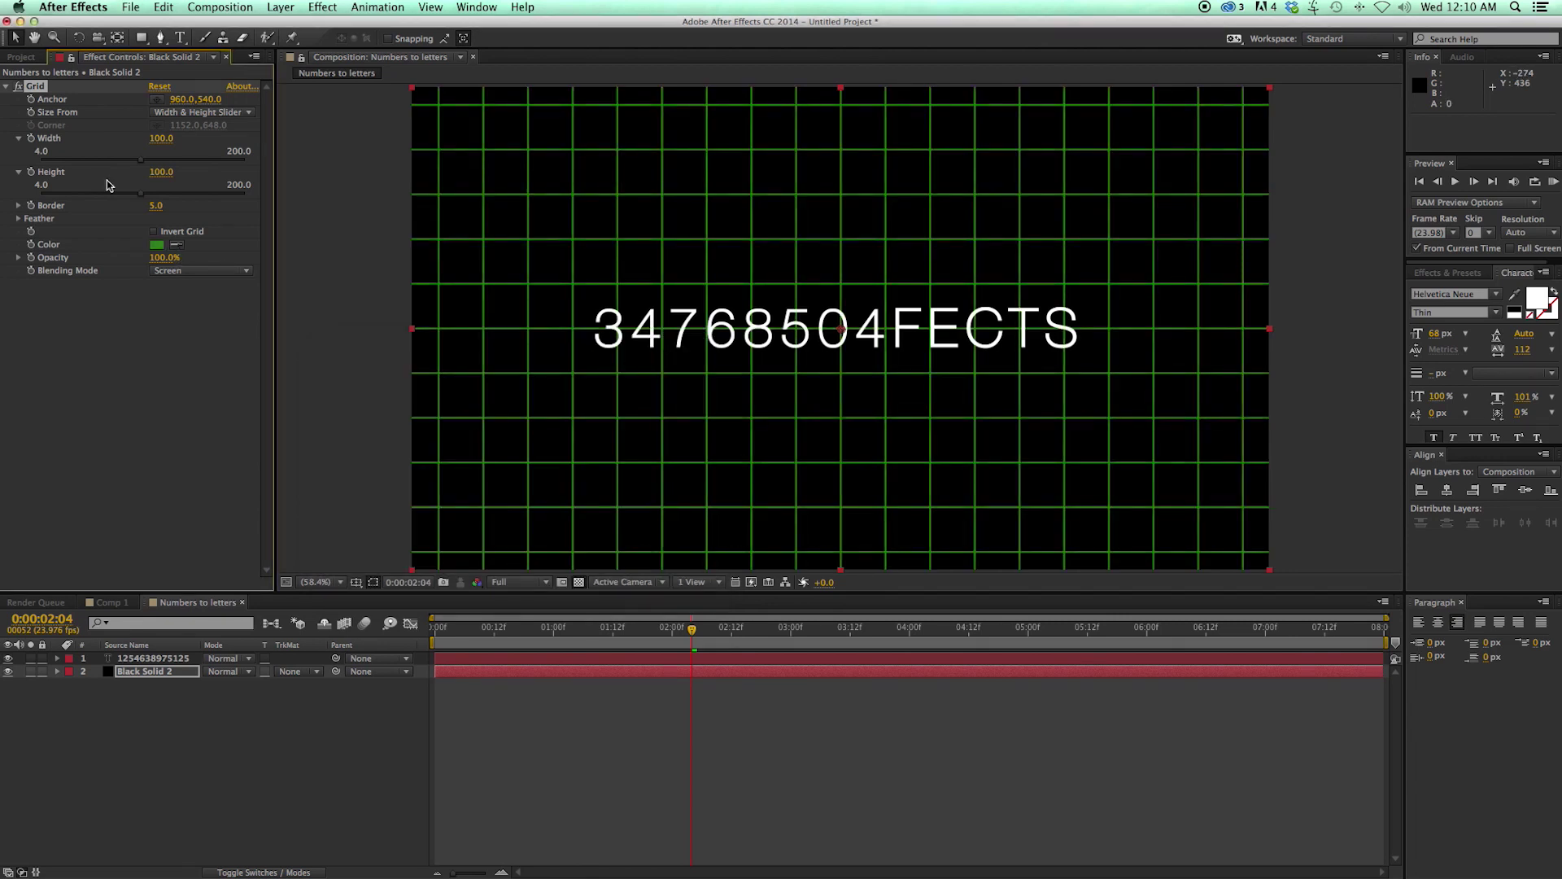
{"action": "left_click_drag", "start_coordinate": [162, 253], "coordinate": [115, 262]}
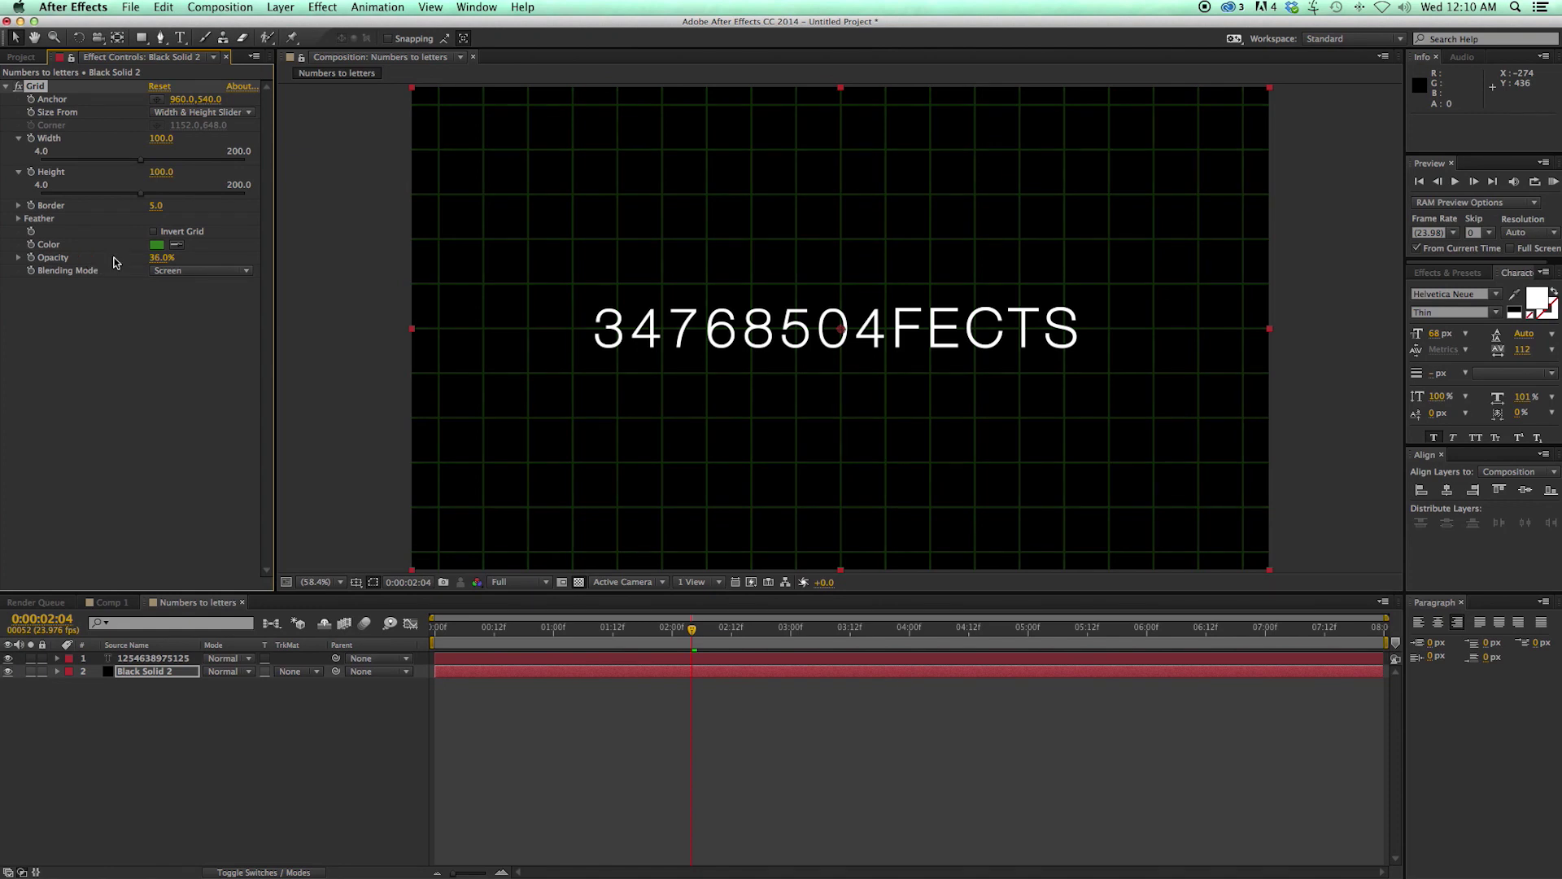
Set the grid's feather width and height to 2 and its border to 7
{"action": "left_click", "coordinate": [19, 218]}
{"action": "left_click", "coordinate": [158, 233]}
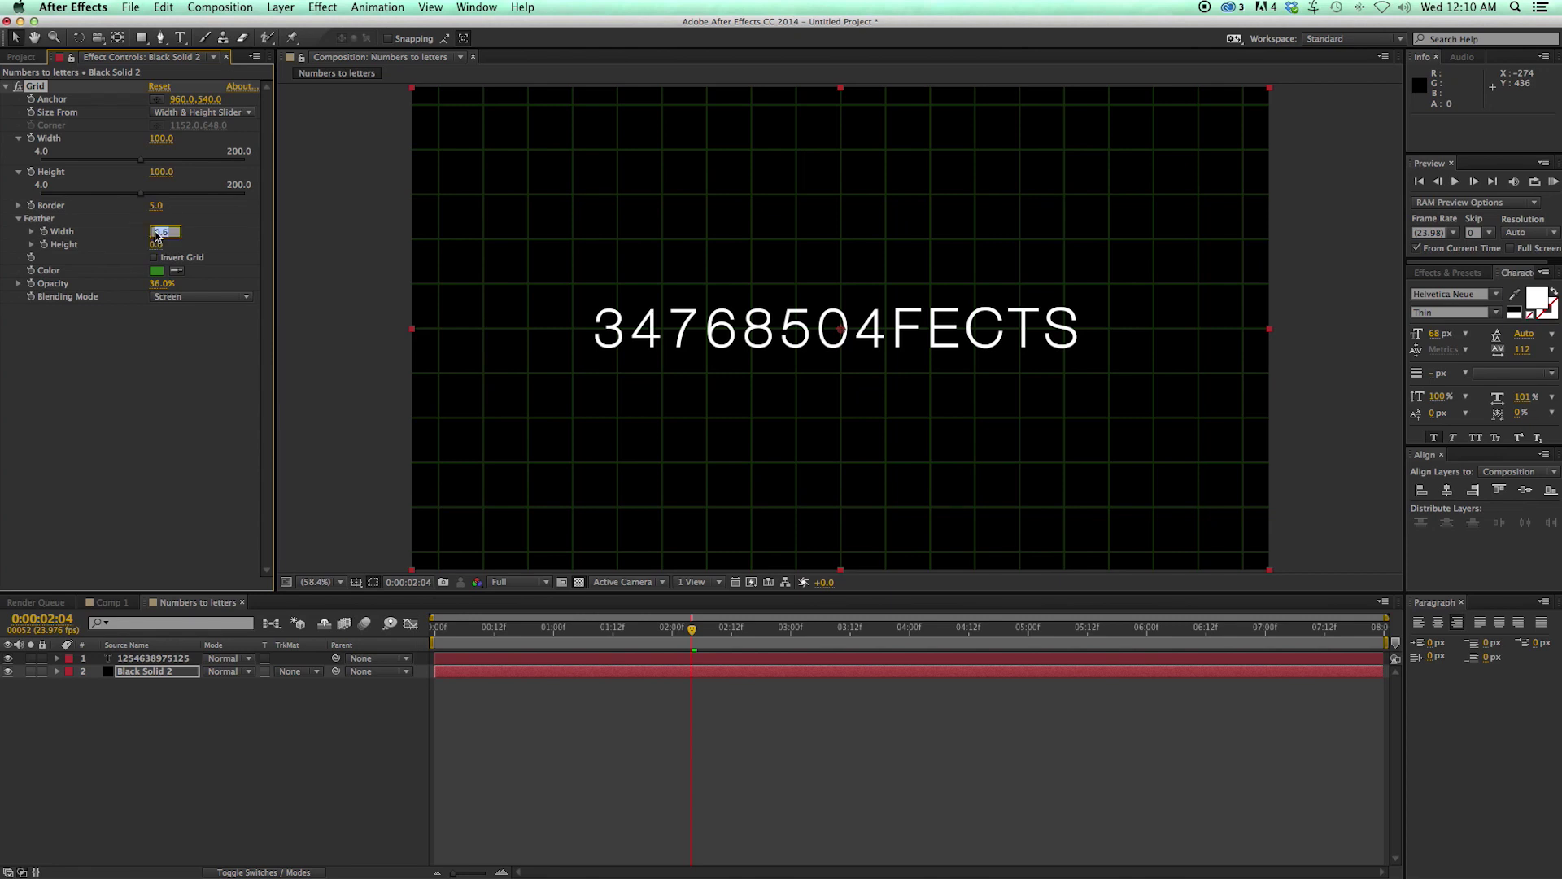
{"action": "type", "text": "2"}
{"action": "key", "text": "Return"}
{"action": "left_click", "coordinate": [540, 760]}
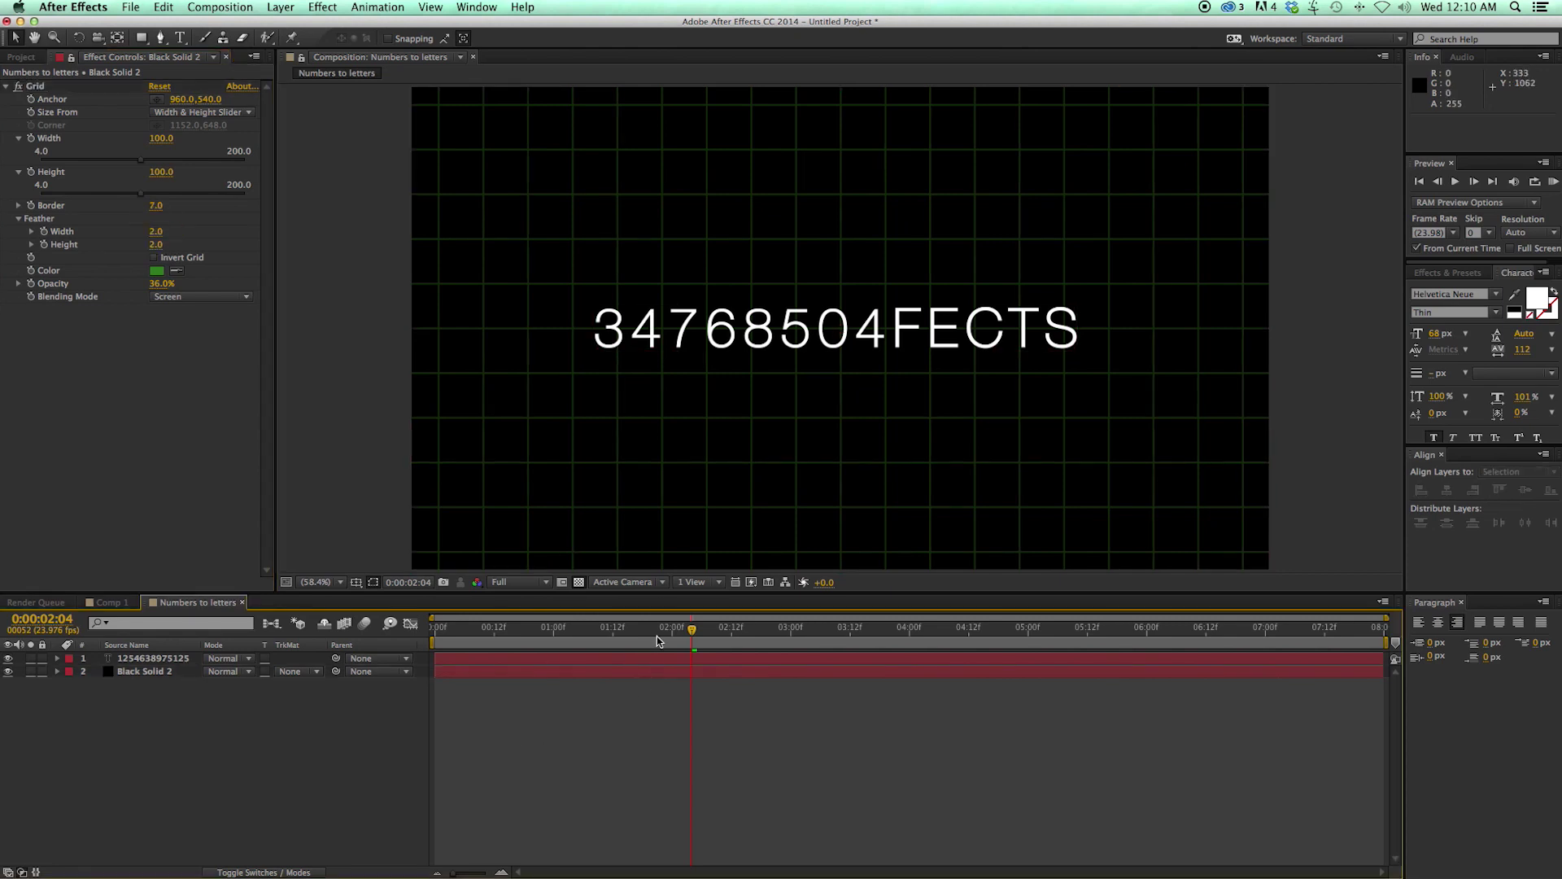
Add a new adjustment layer above the text and grid layers
{"action": "left_click", "coordinate": [281, 7]}
{"action": "mouse_move", "coordinate": [293, 25]}
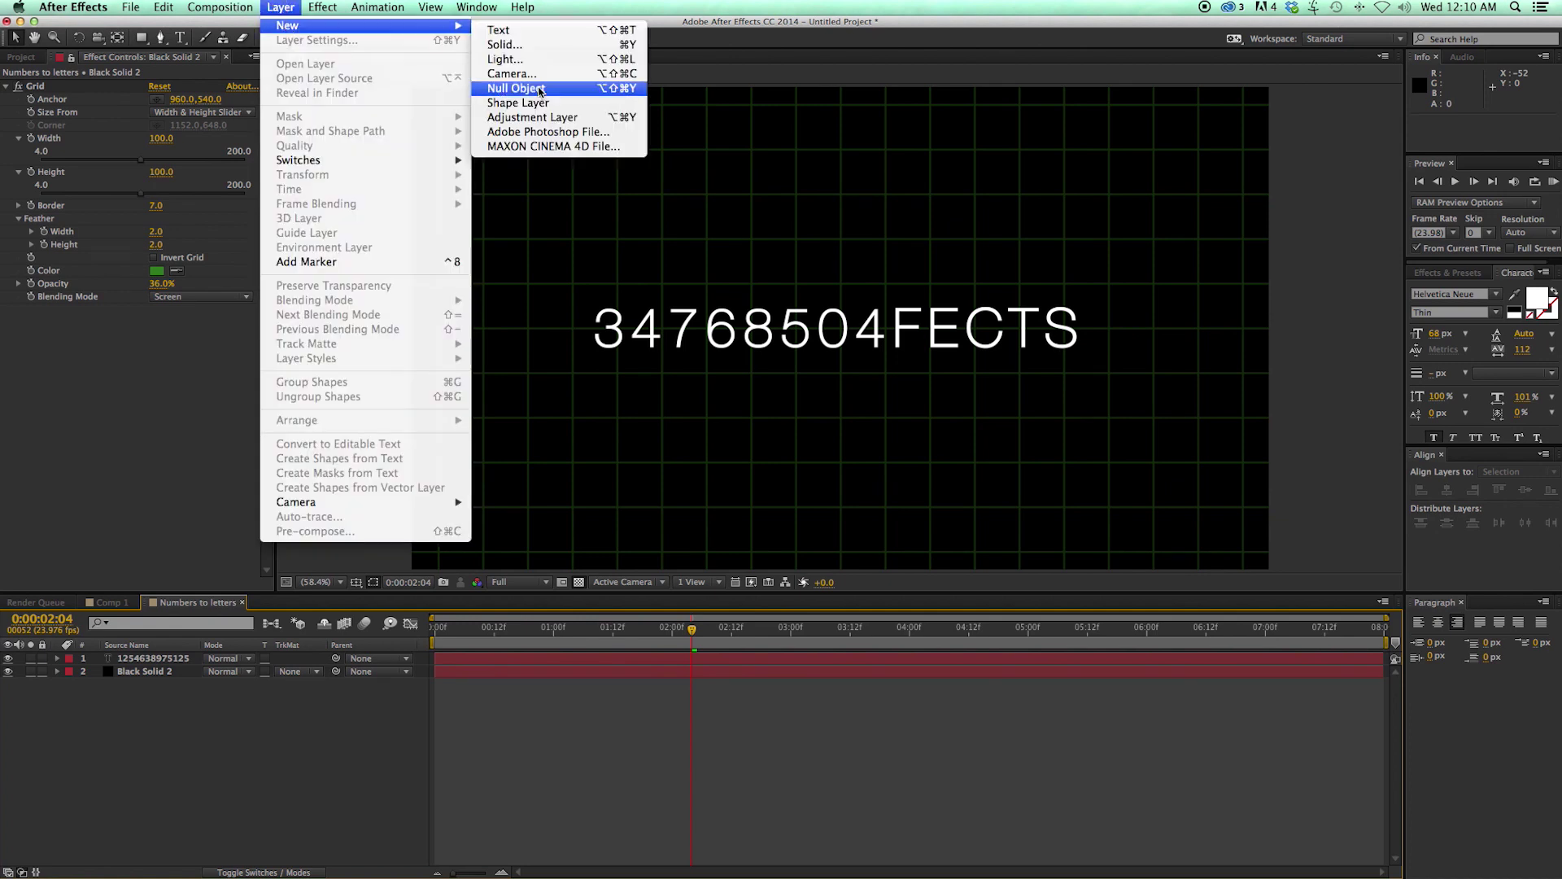
{"action": "left_click", "coordinate": [530, 117]}
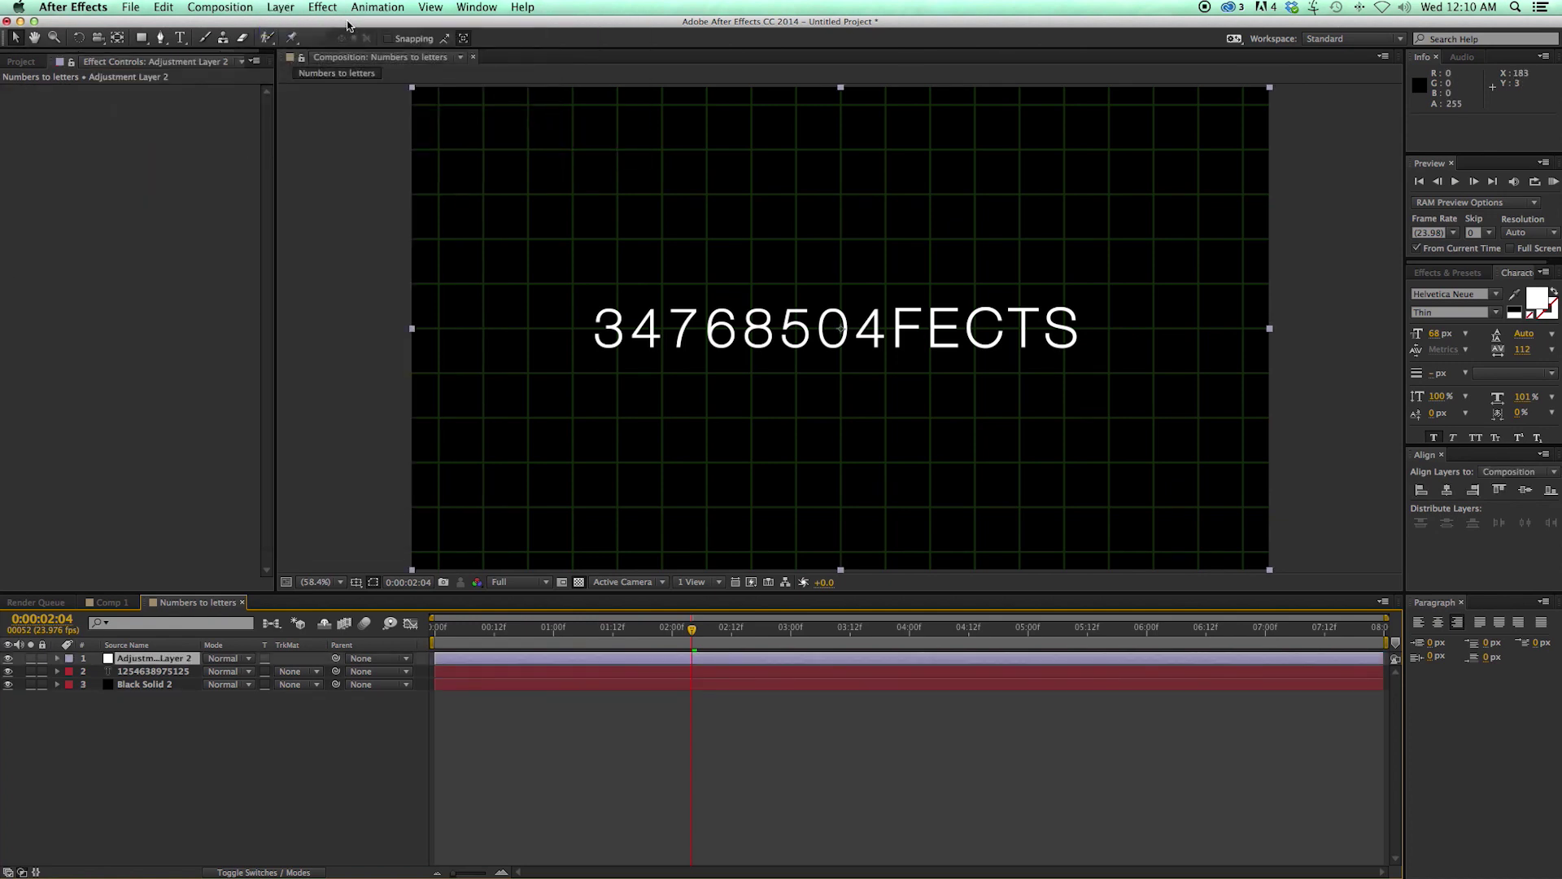
Apply a Glow effect to the adjustment layer with Glow Threshold 18% and Glow Radius 42
{"action": "left_click", "coordinate": [327, 11]}
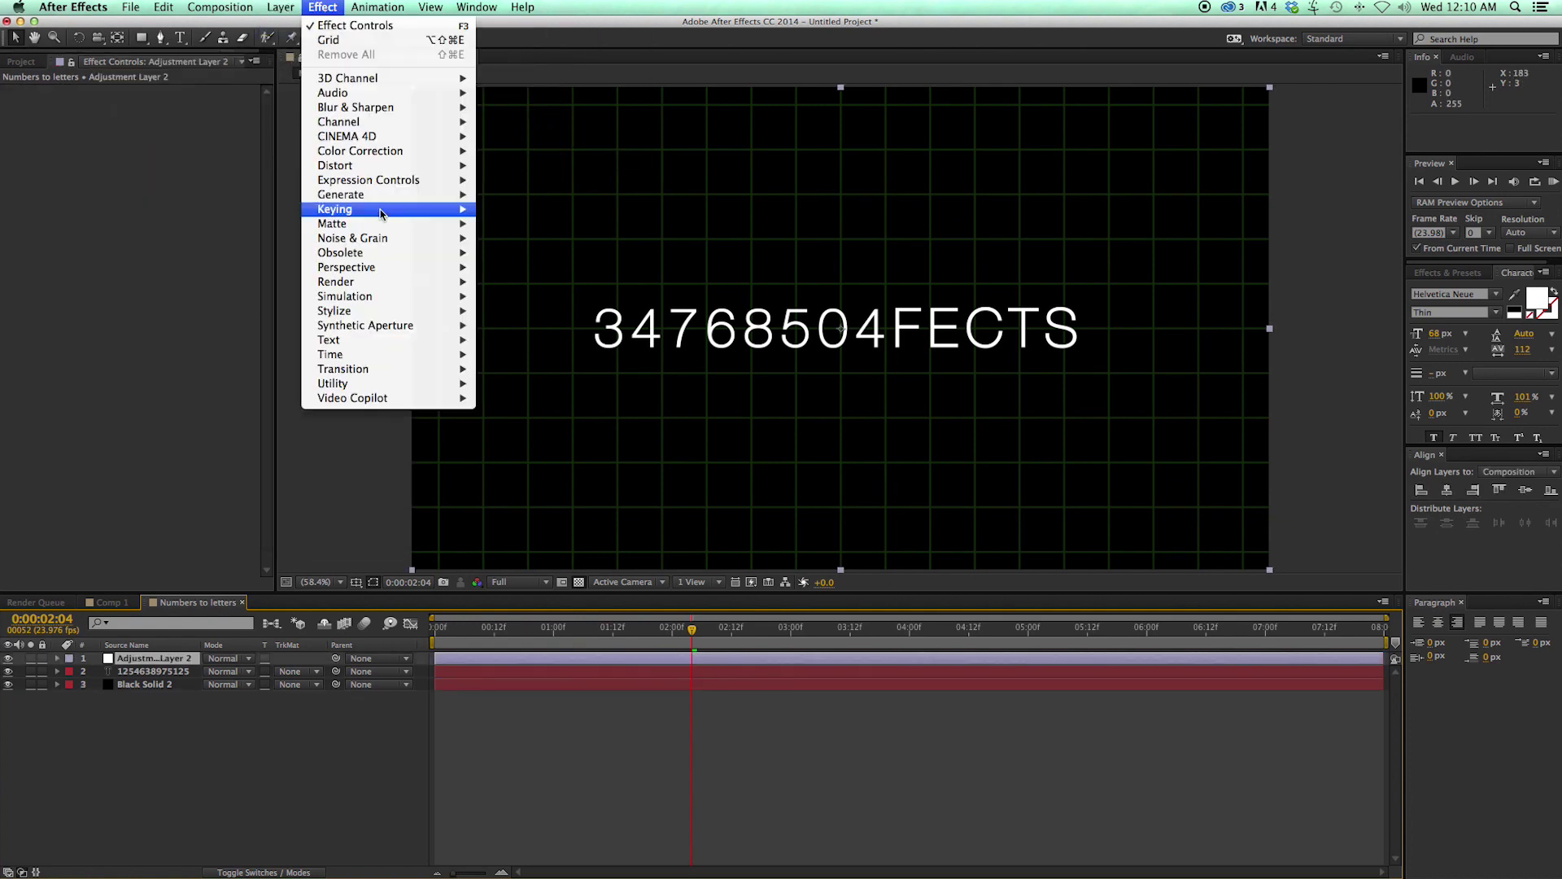
{"action": "mouse_move", "coordinate": [363, 314]}
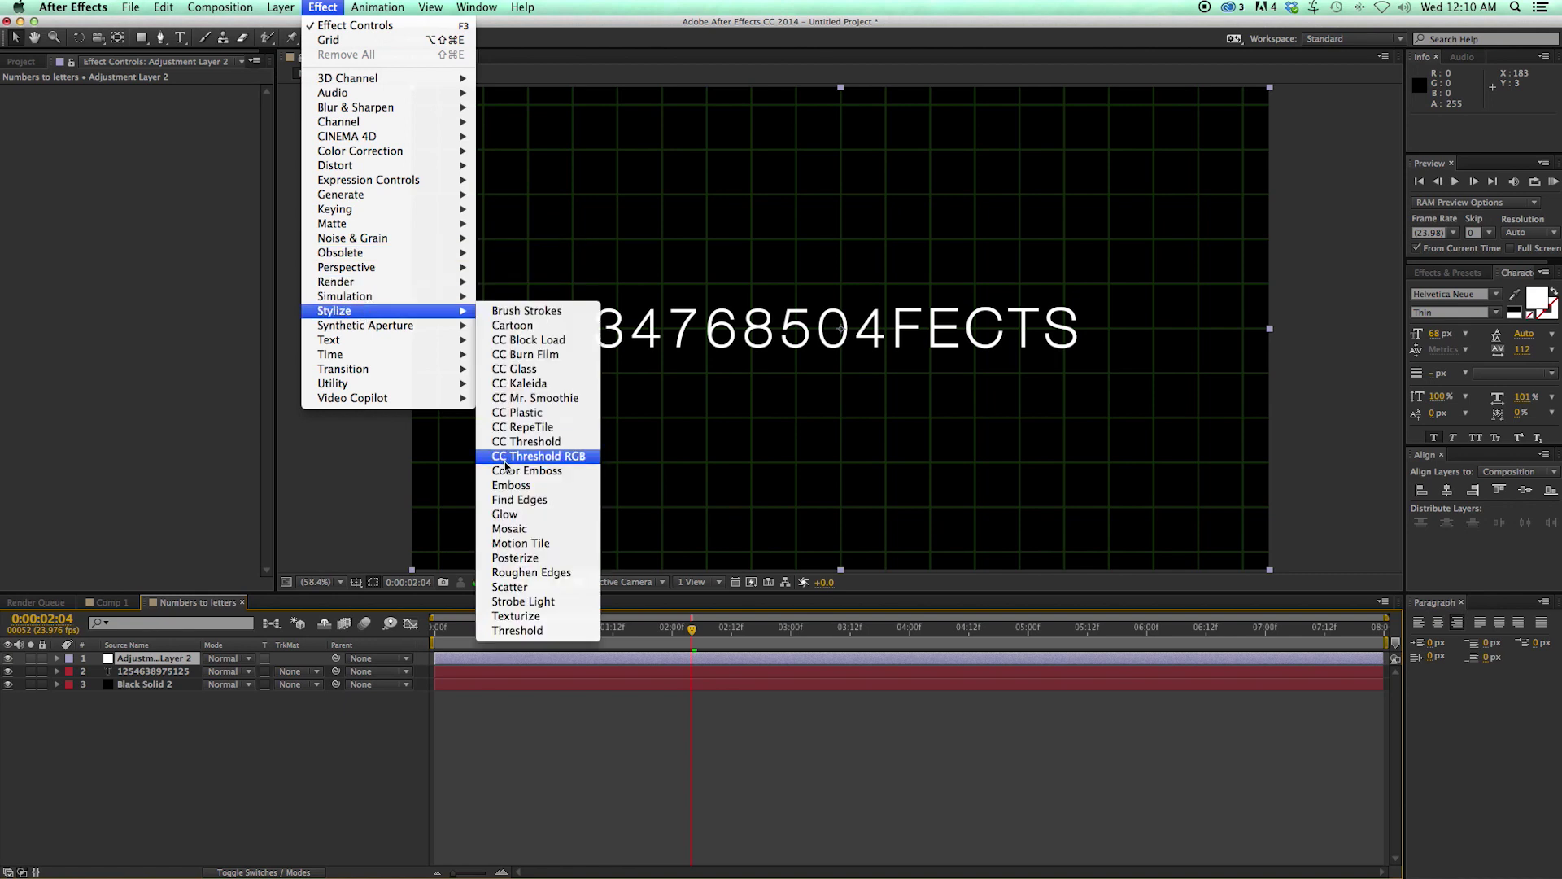
{"action": "left_click", "coordinate": [506, 514]}
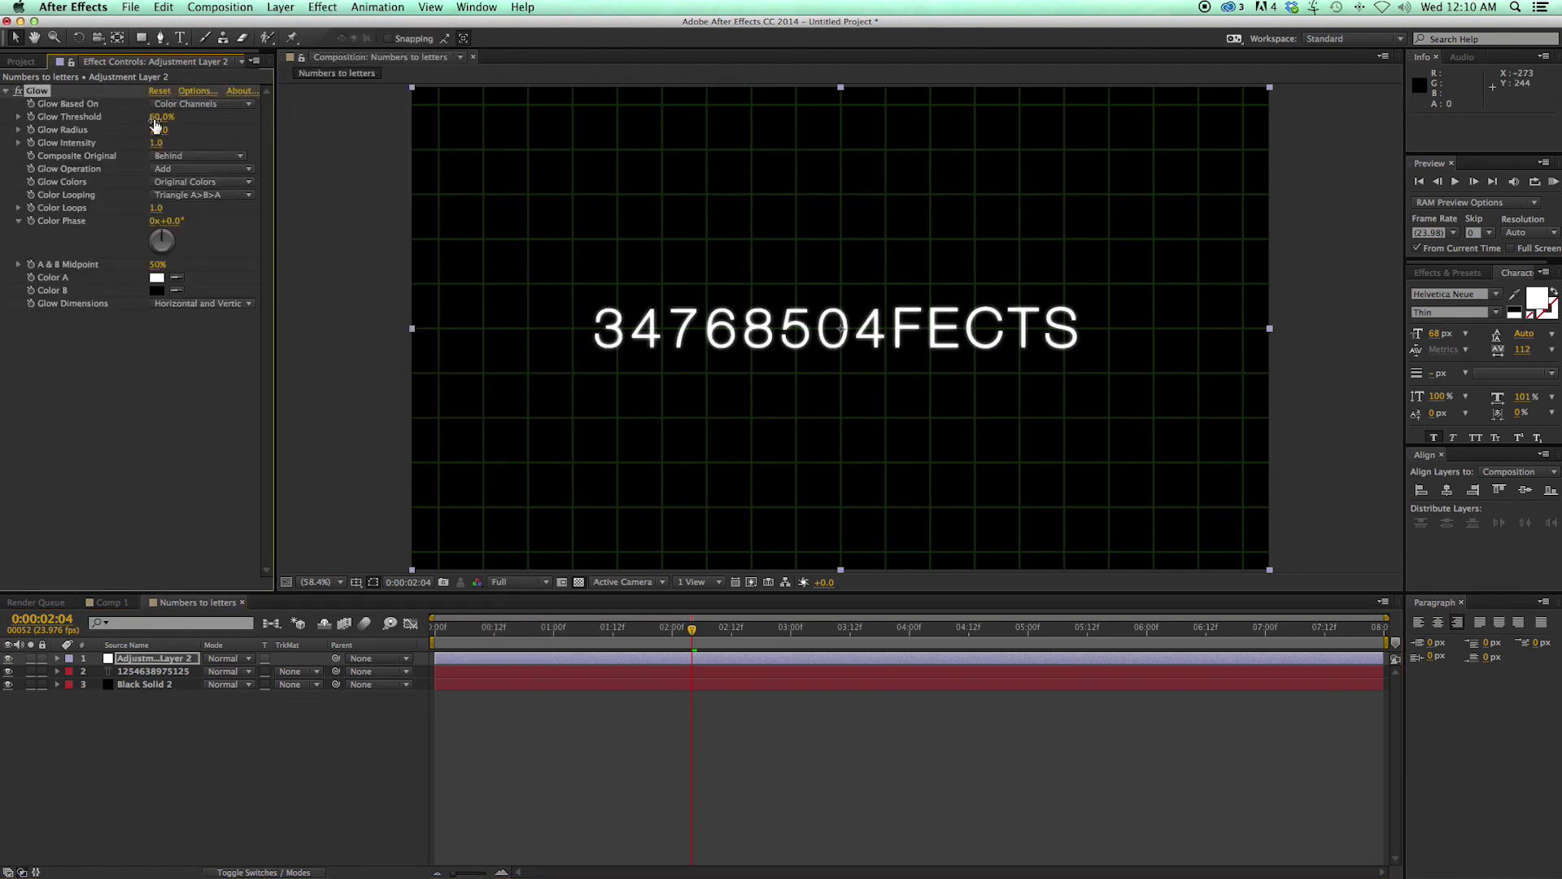
{"action": "left_click_drag", "start_coordinate": [158, 124], "coordinate": [206, 146]}
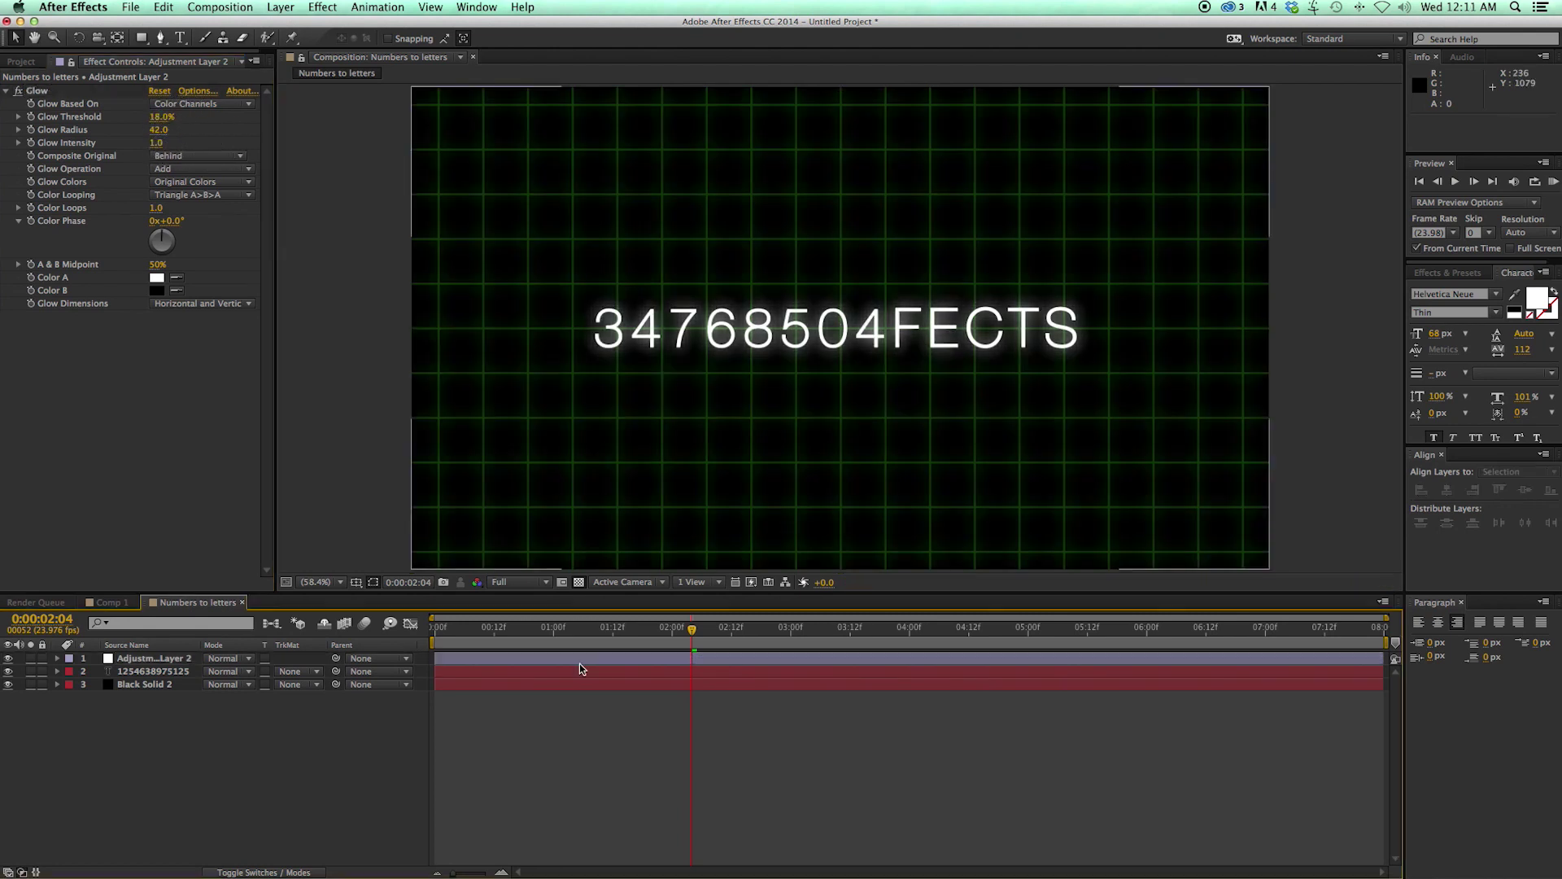
{"action": "left_click", "coordinate": [552, 669]}
{"action": "left_click", "coordinate": [168, 688]}
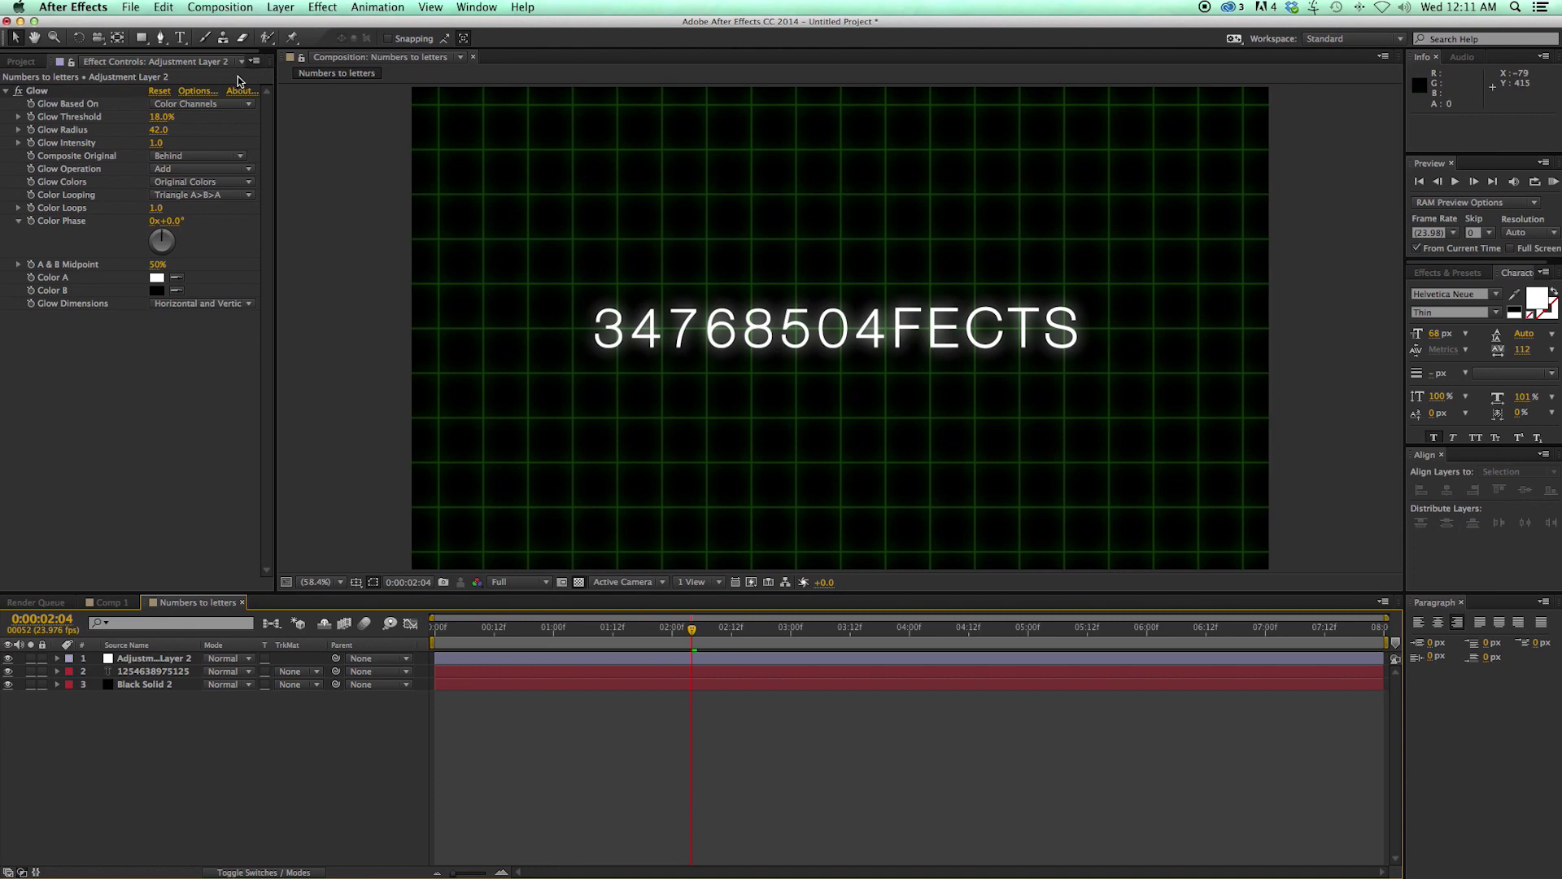
Add another adjustment layer on top and give it an elliptical mask that fills the whole frame
{"action": "left_click", "coordinate": [281, 7]}
{"action": "mouse_move", "coordinate": [286, 26]}
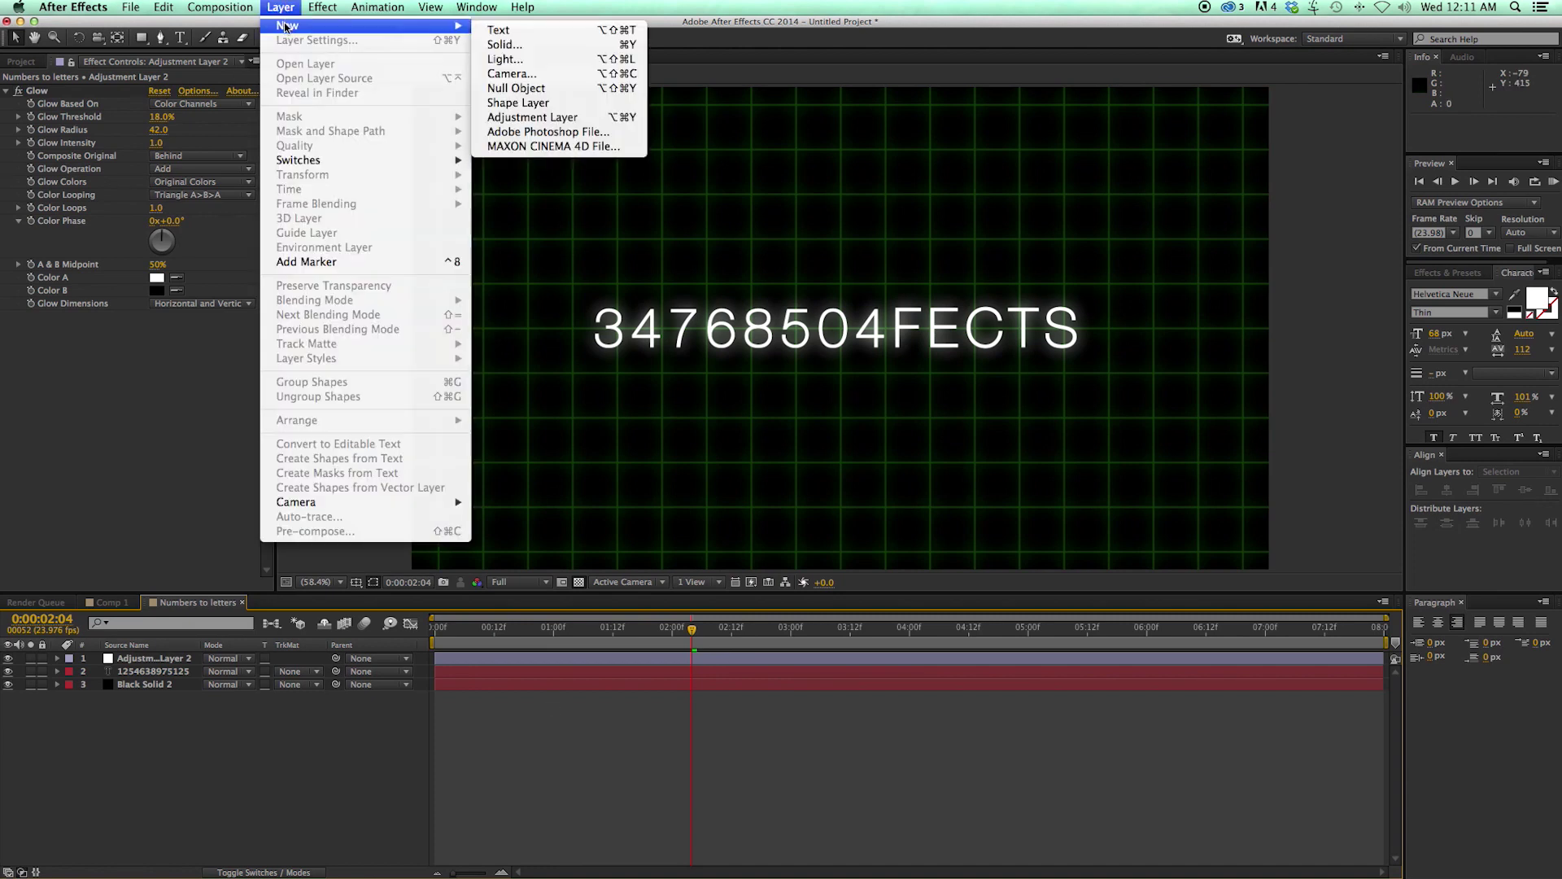
{"action": "left_click", "coordinate": [558, 125]}
{"action": "left_click", "coordinate": [143, 42]}
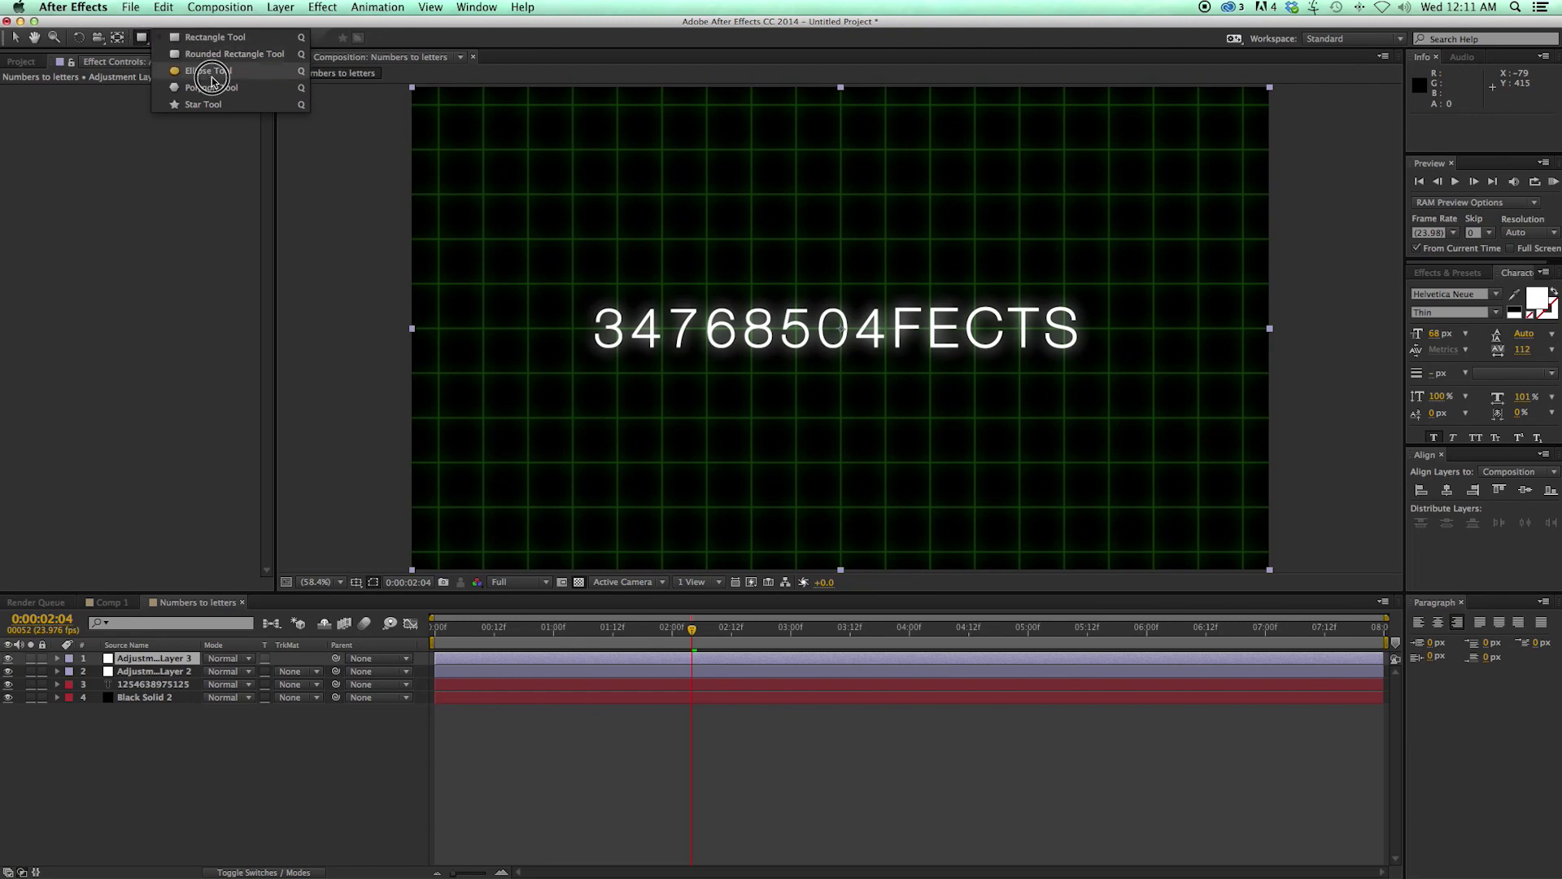
{"action": "left_click", "coordinate": [199, 71]}
{"action": "double_click", "coordinate": [143, 42]}
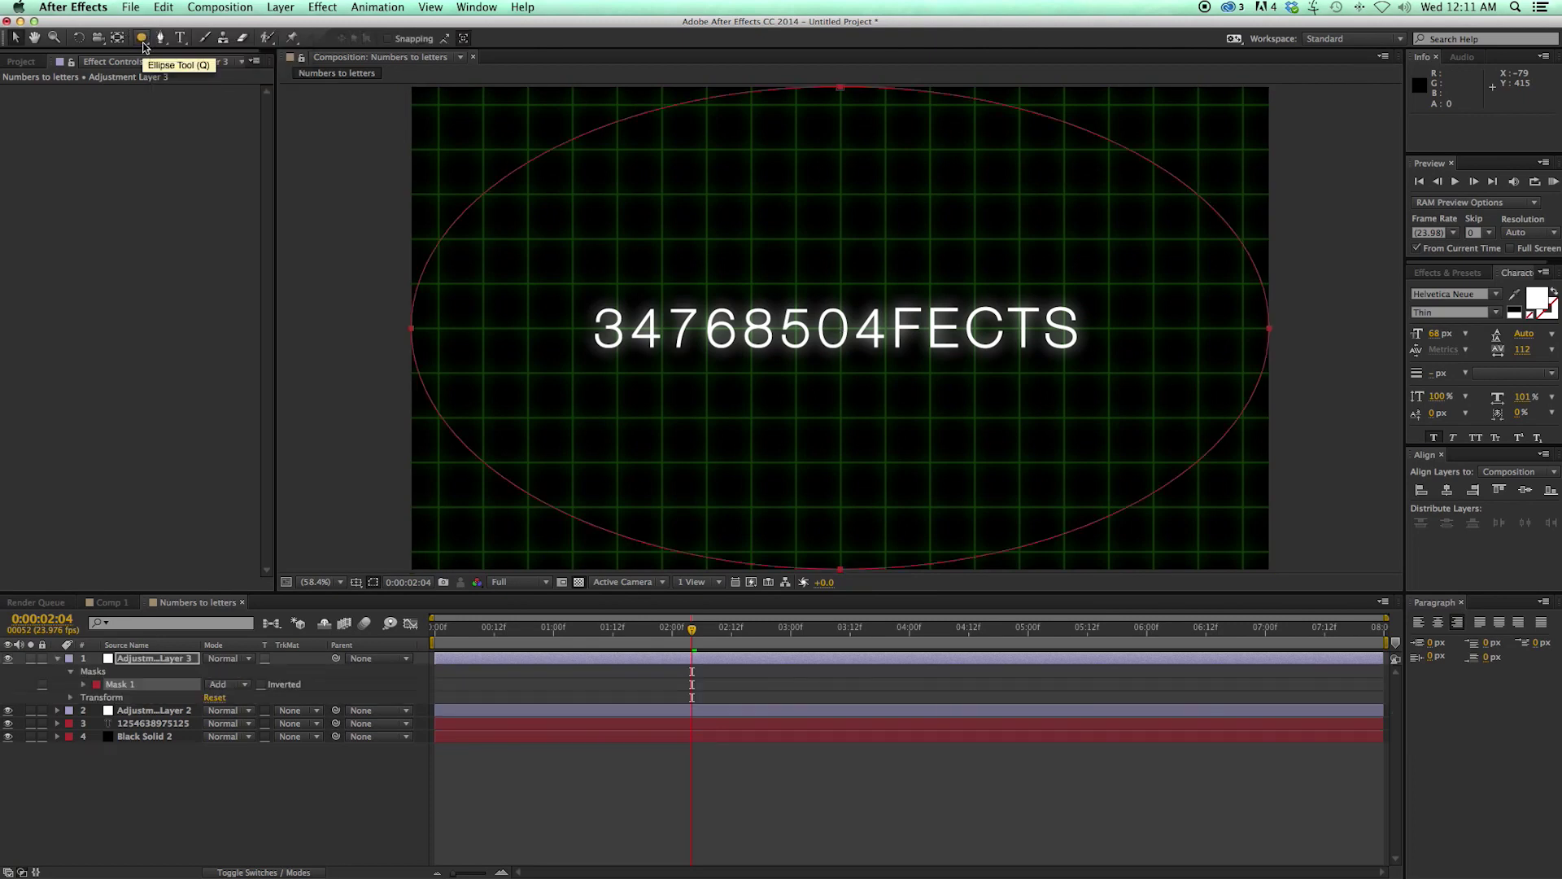
Apply an Exposure effect to the masked adjustment layer and set its exposure to -3.90
{"action": "left_click", "coordinate": [323, 8]}
{"action": "mouse_move", "coordinate": [372, 130]}
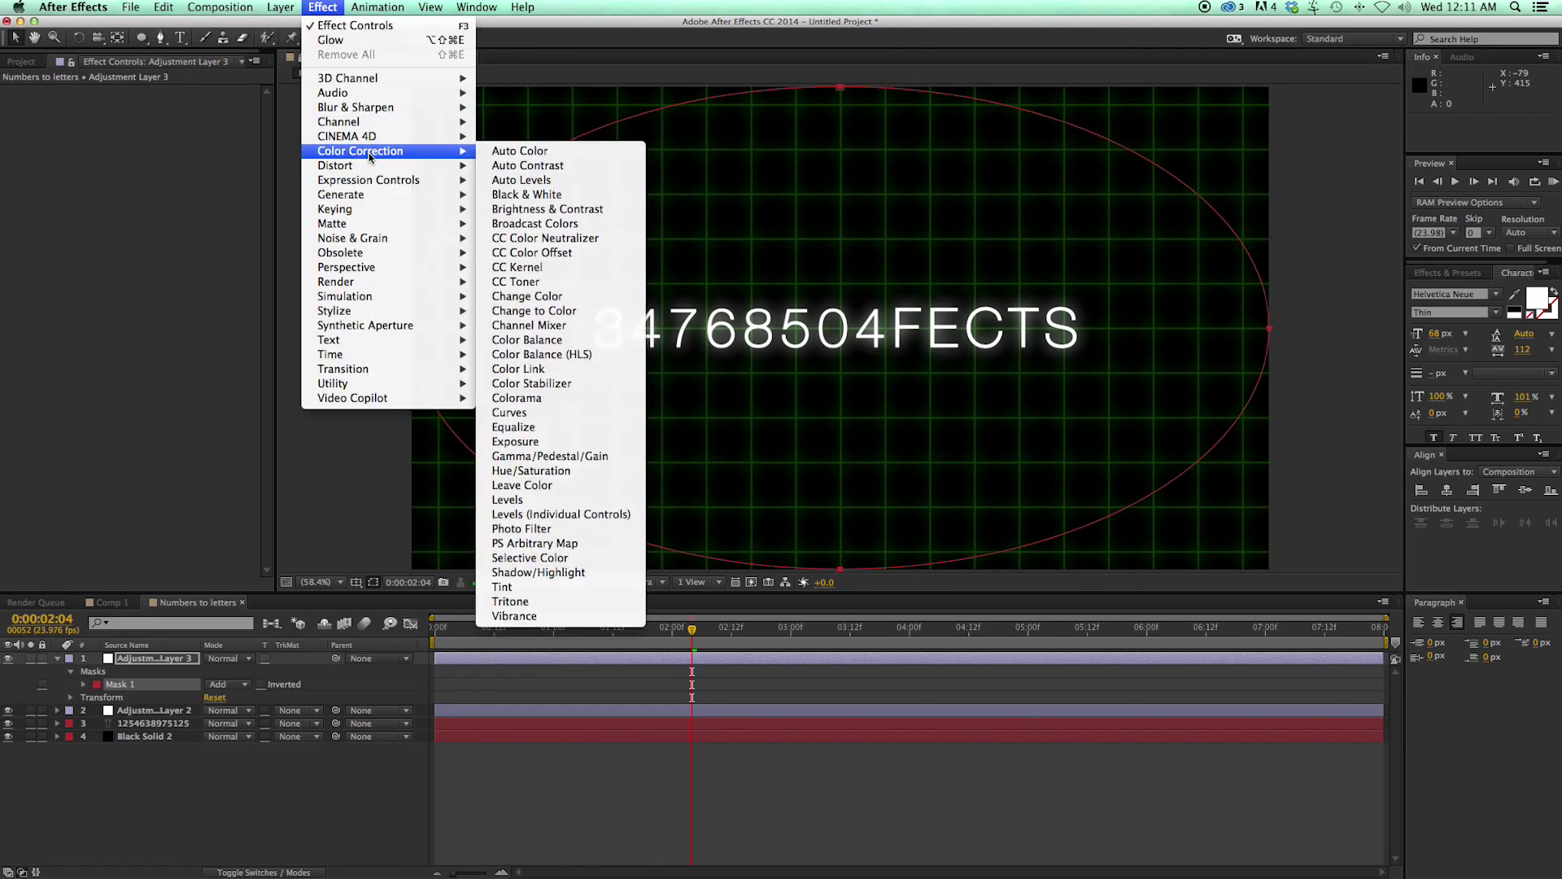
{"action": "left_click", "coordinate": [541, 444]}
{"action": "left_click_drag", "start_coordinate": [160, 131], "coordinate": [1, 132]}
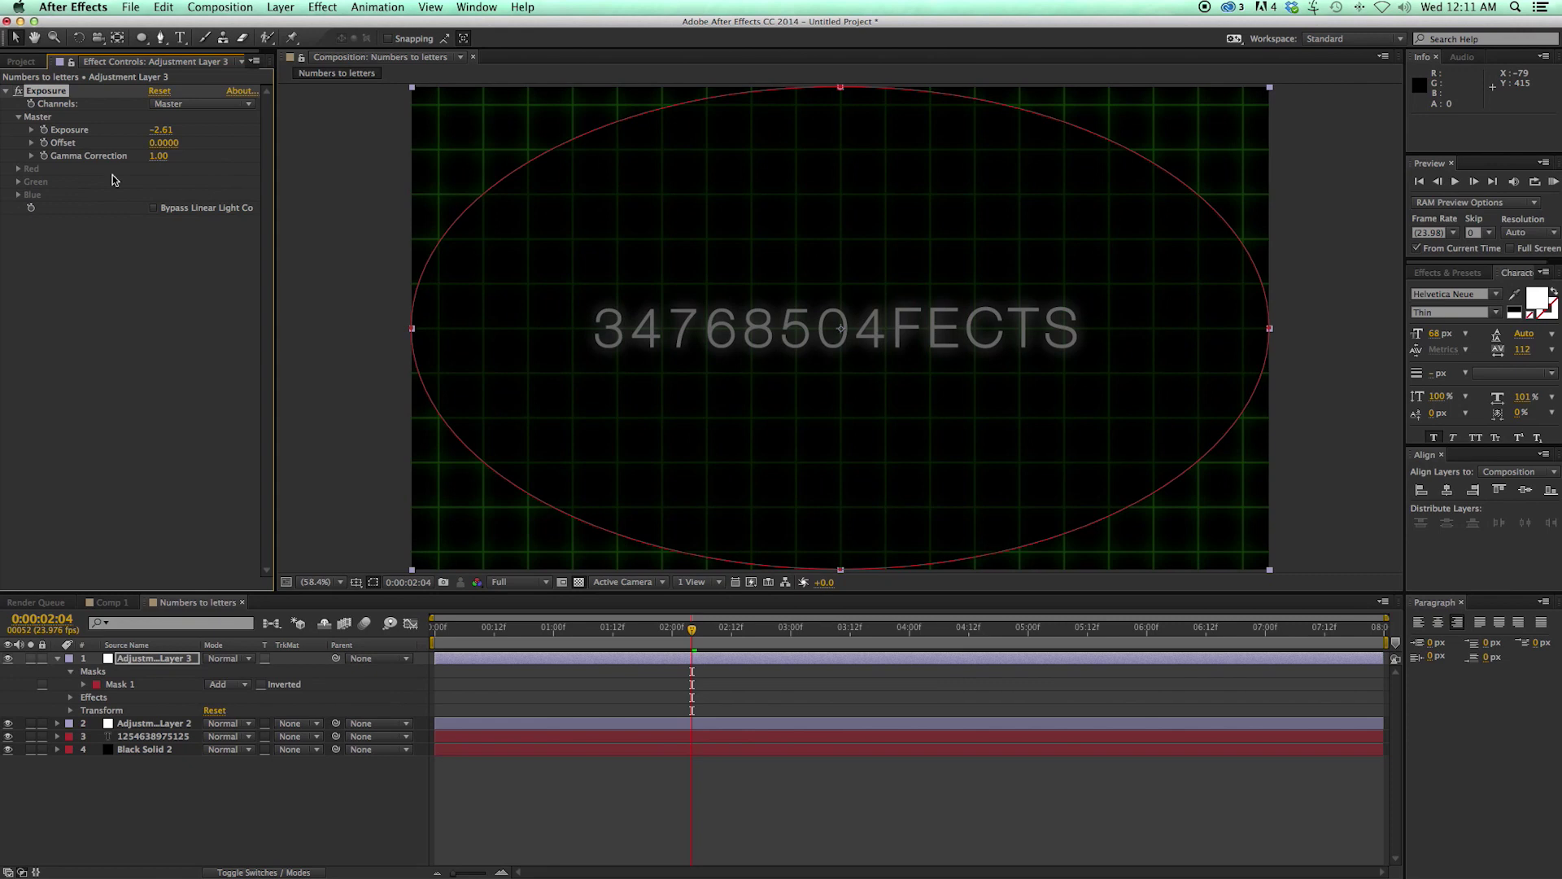
{"action": "left_click_drag", "start_coordinate": [158, 129], "coordinate": [94, 339]}
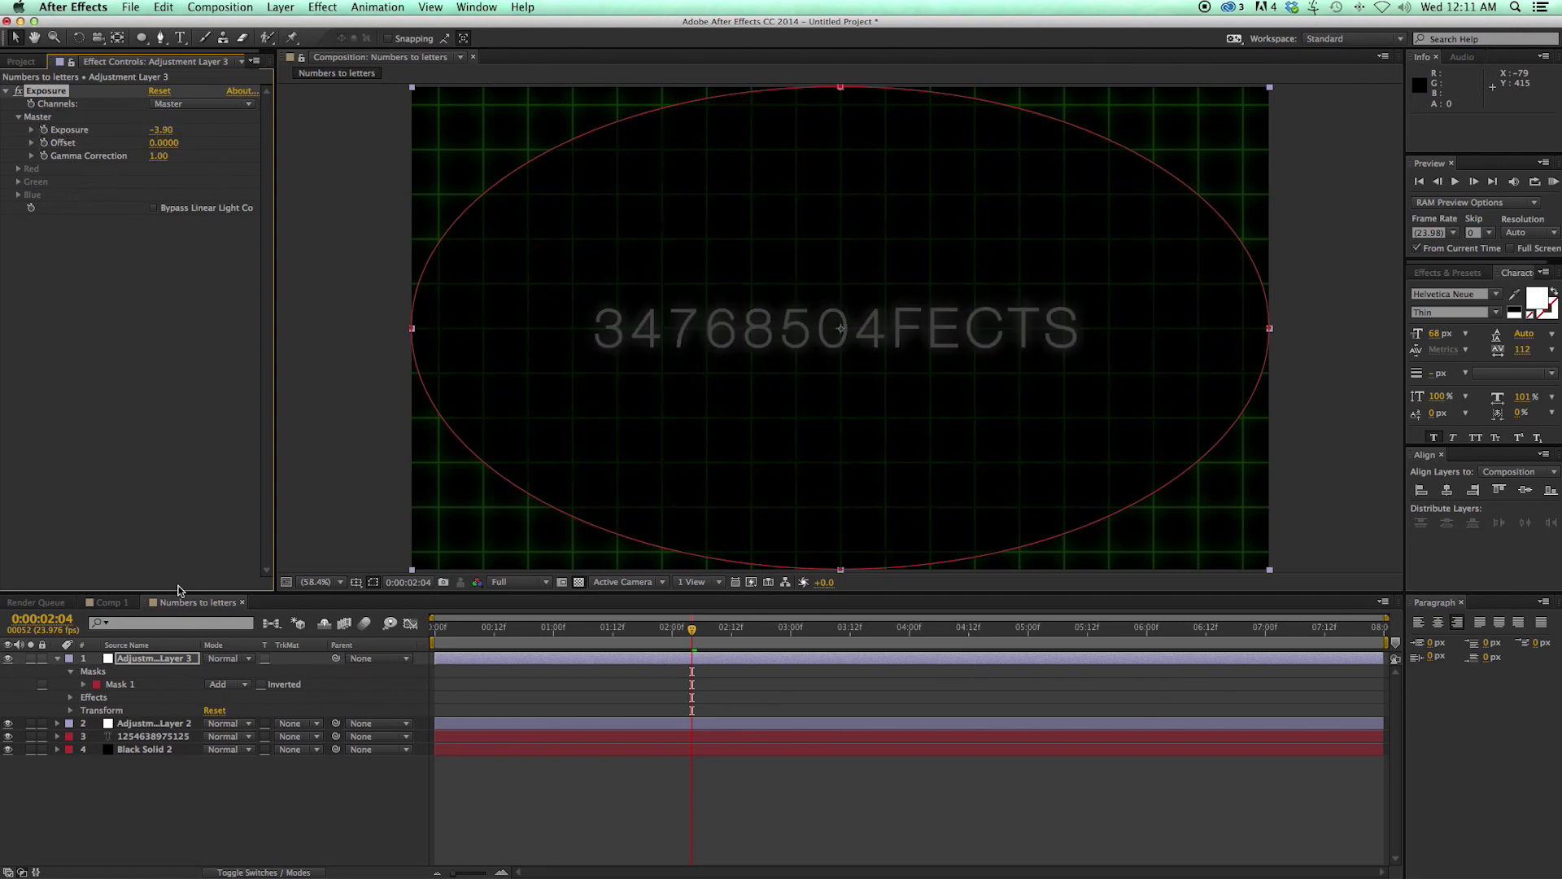
Invert the adjustment layer's elliptical mask and set its feather to 423 pixels
{"action": "left_click", "coordinate": [262, 685]}
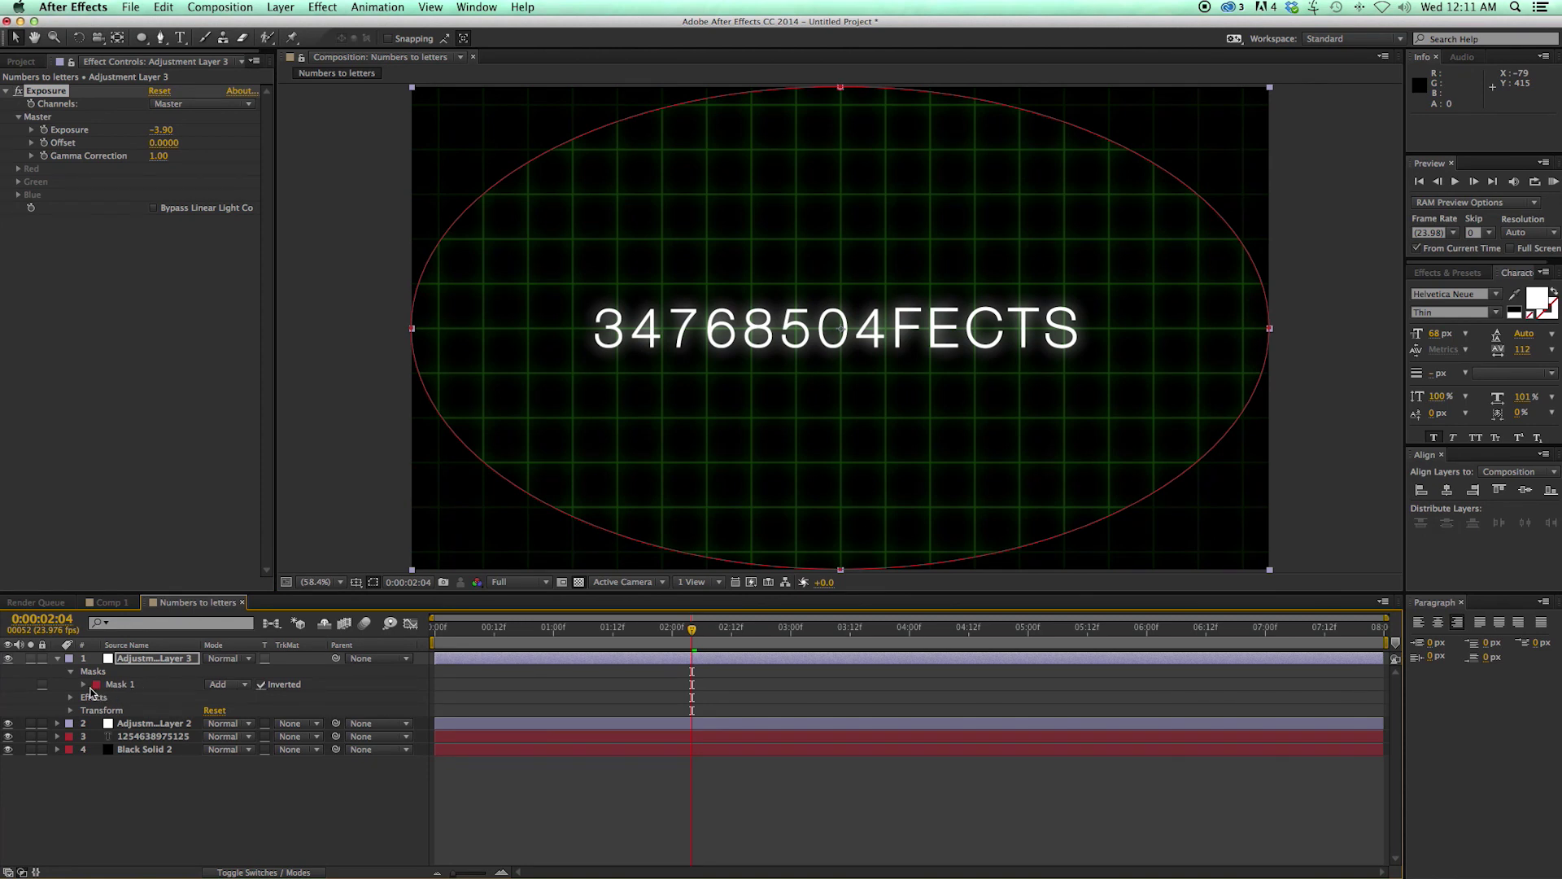
{"action": "key", "text": "f"}
{"action": "left_click_drag", "start_coordinate": [227, 684], "coordinate": [569, 716]}
{"action": "left_click", "coordinate": [565, 782]}
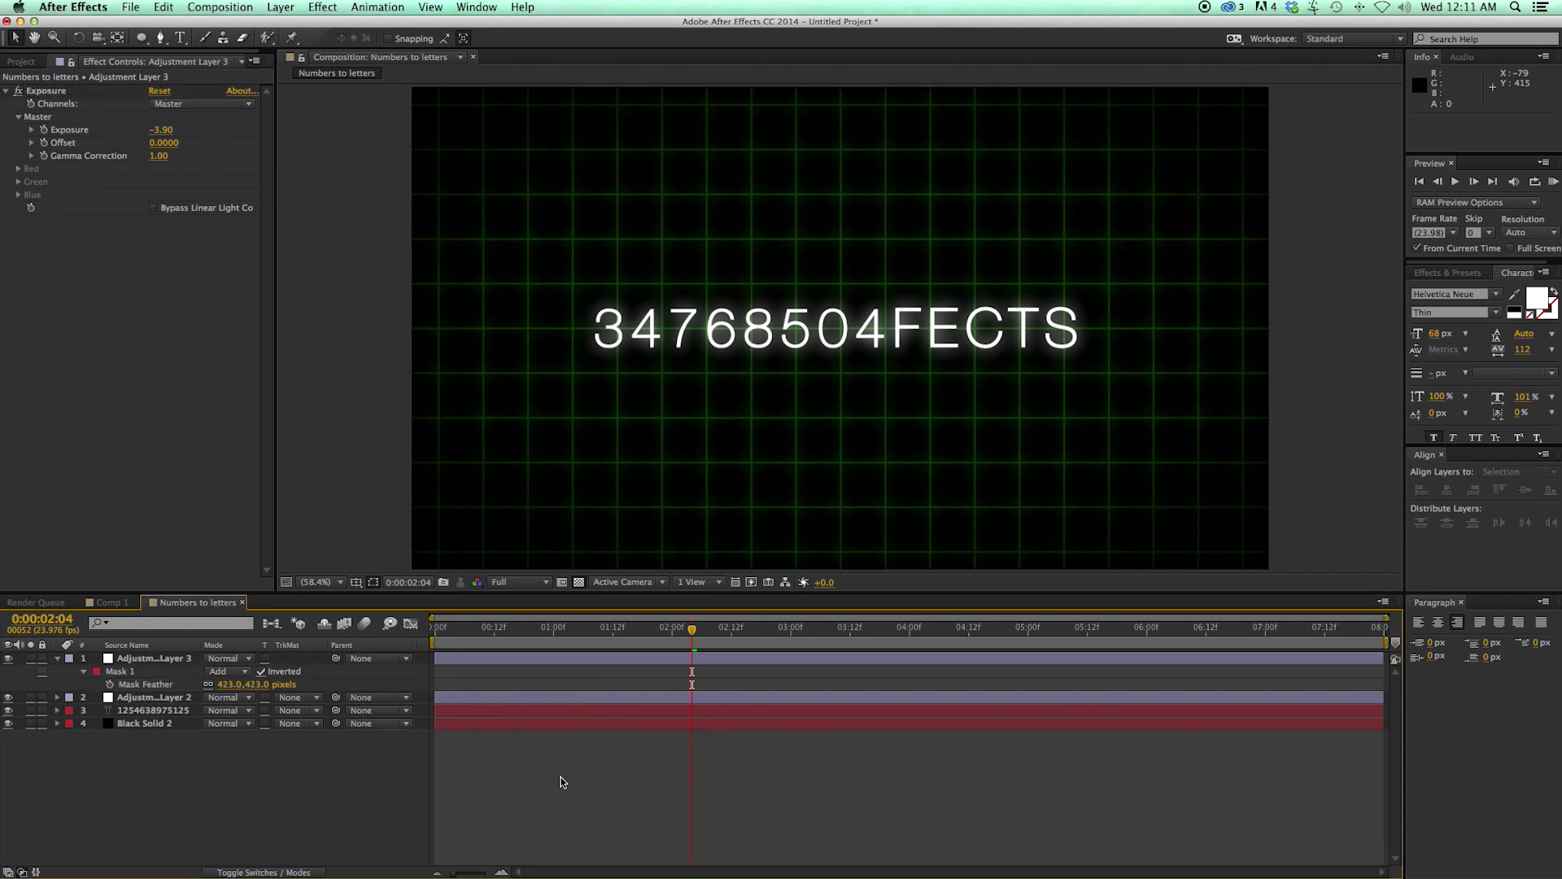
Play the animation from the first frame to check the number-to-letter change with the vignette
{"action": "left_click", "coordinate": [614, 636]}
{"action": "left_click_drag", "start_coordinate": [614, 636], "coordinate": [323, 624]}
{"action": "key", "text": "space"}
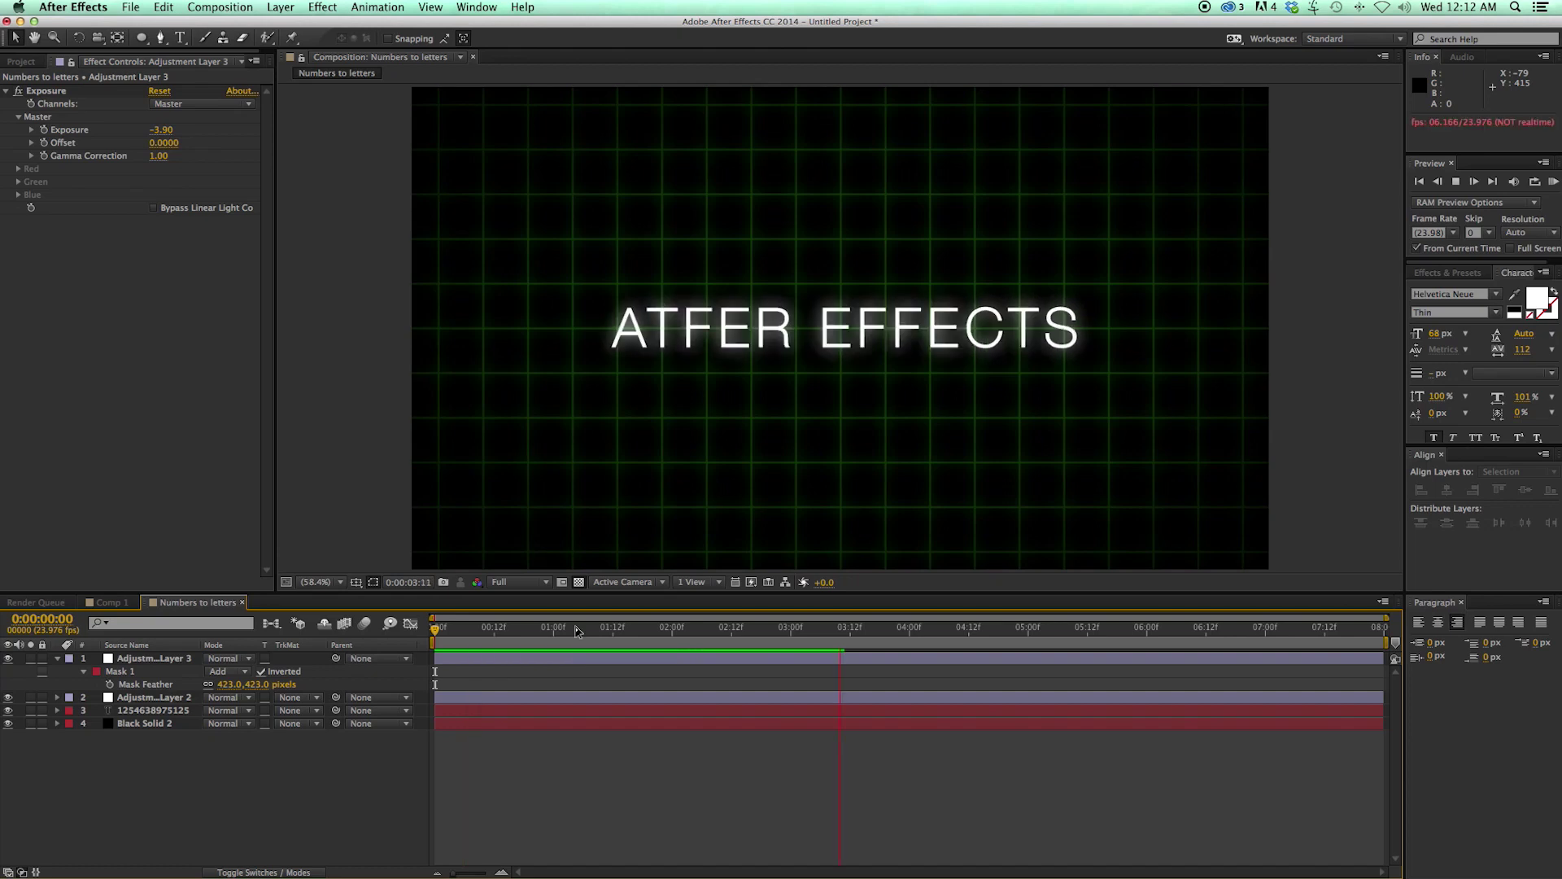
{"action": "key", "text": "space"}
{"action": "key", "text": "space"}
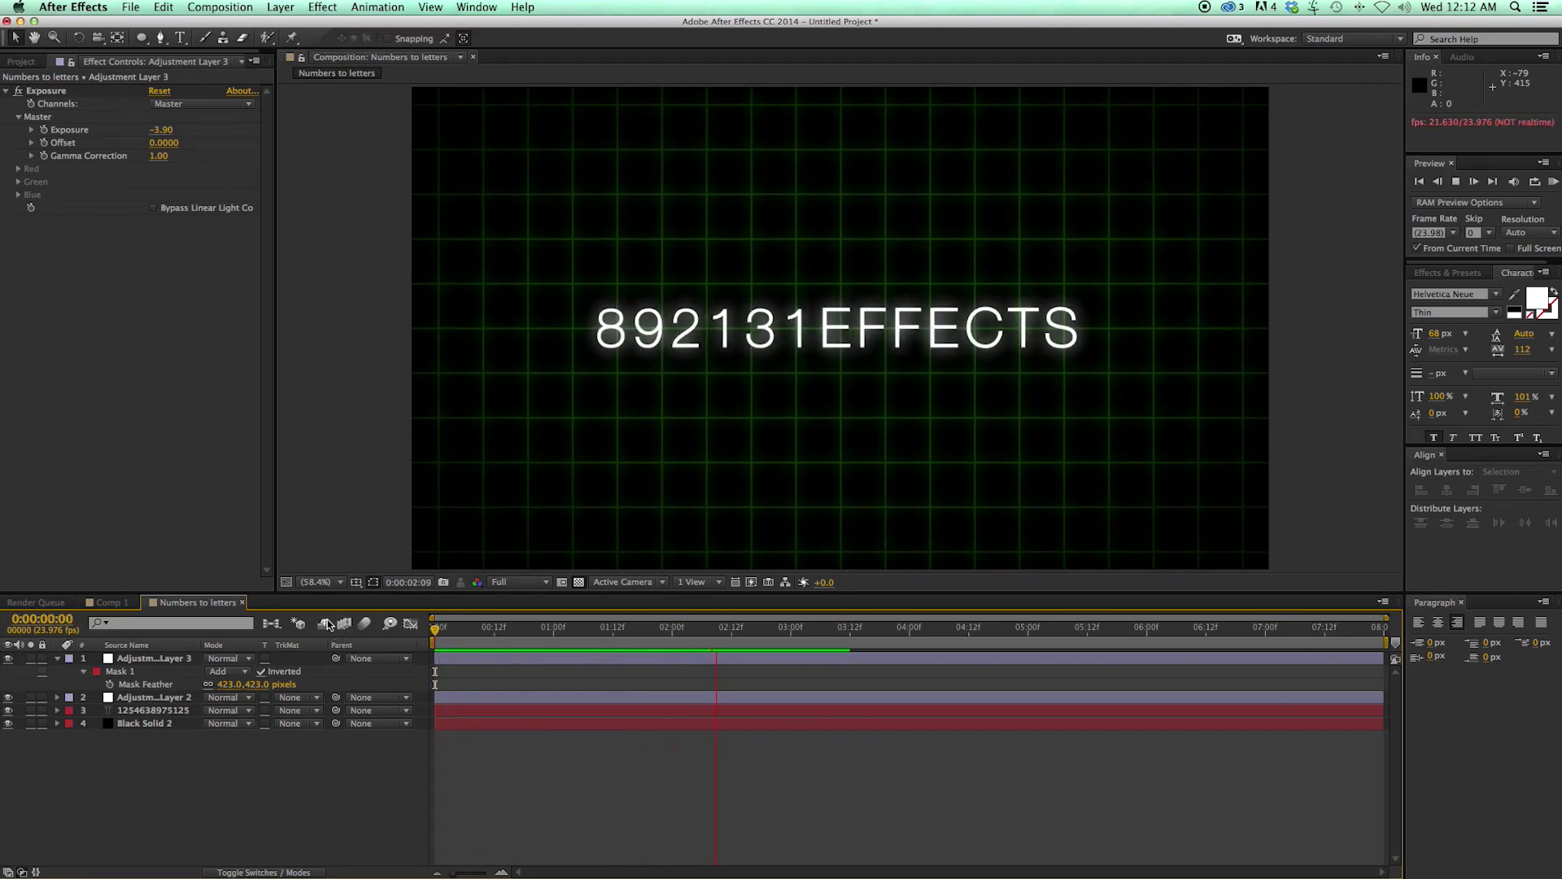
{"action": "key", "text": "space"}
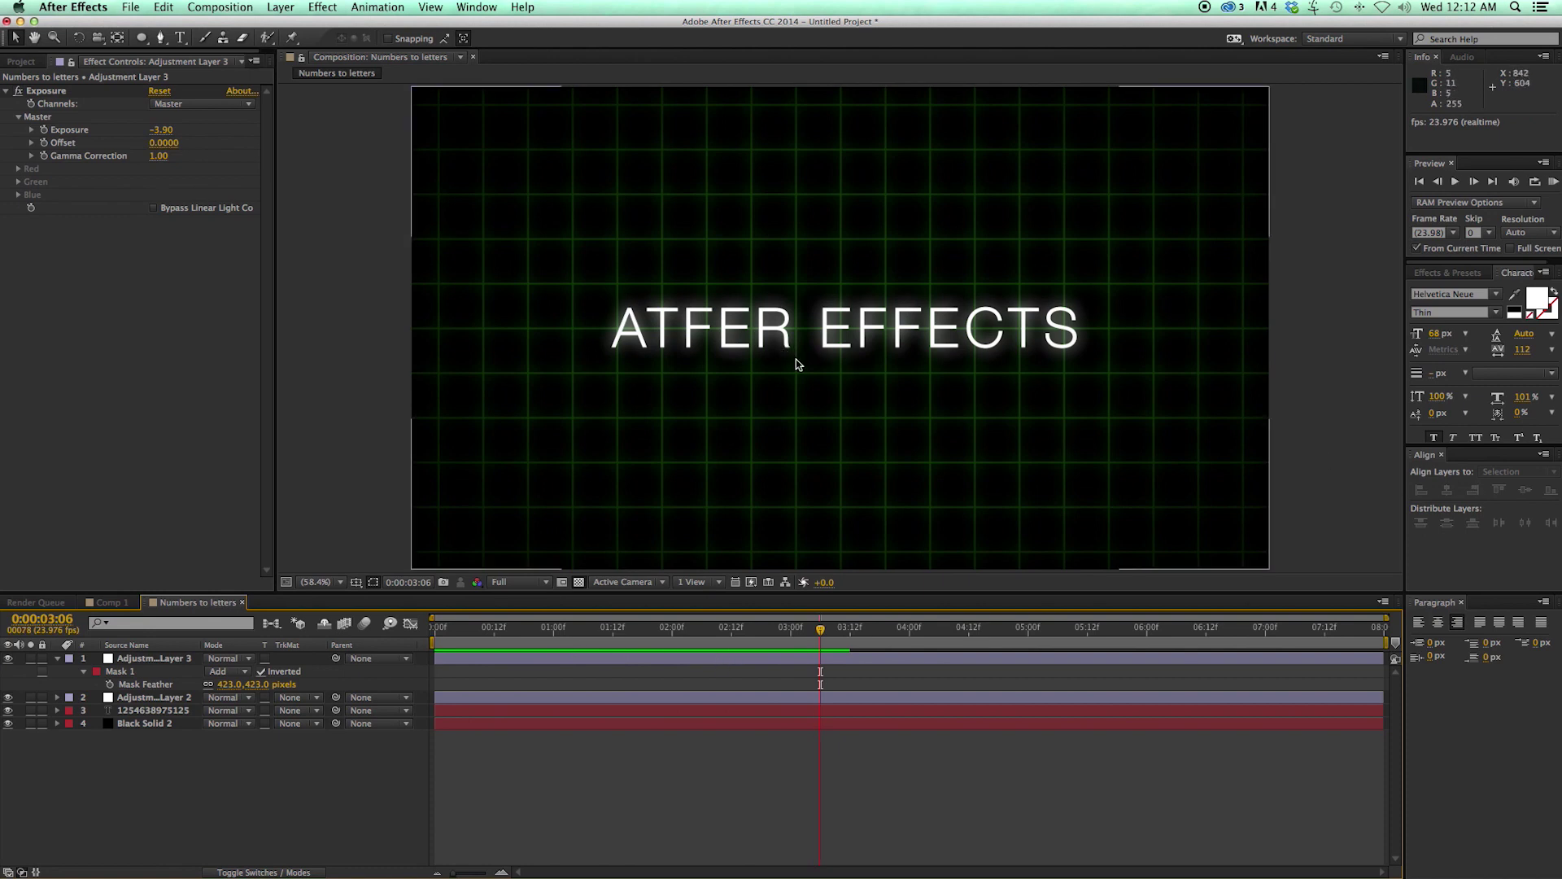
Try out different fonts on the number text layer and settle on Apple Braille Regular
{"action": "left_click", "coordinate": [1483, 294]}
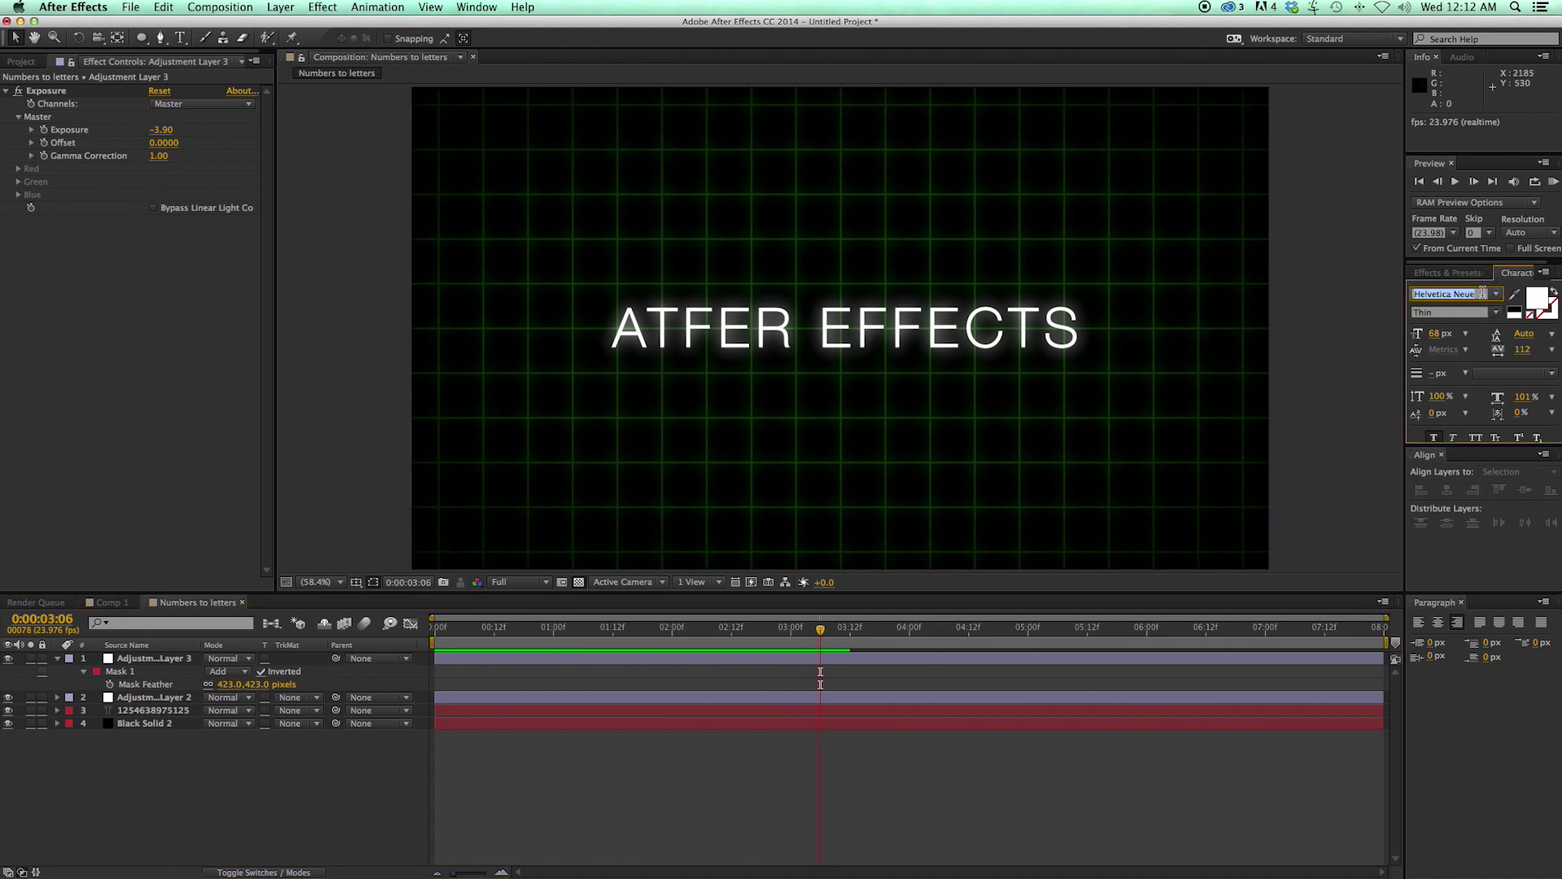
{"action": "left_click", "coordinate": [750, 659]}
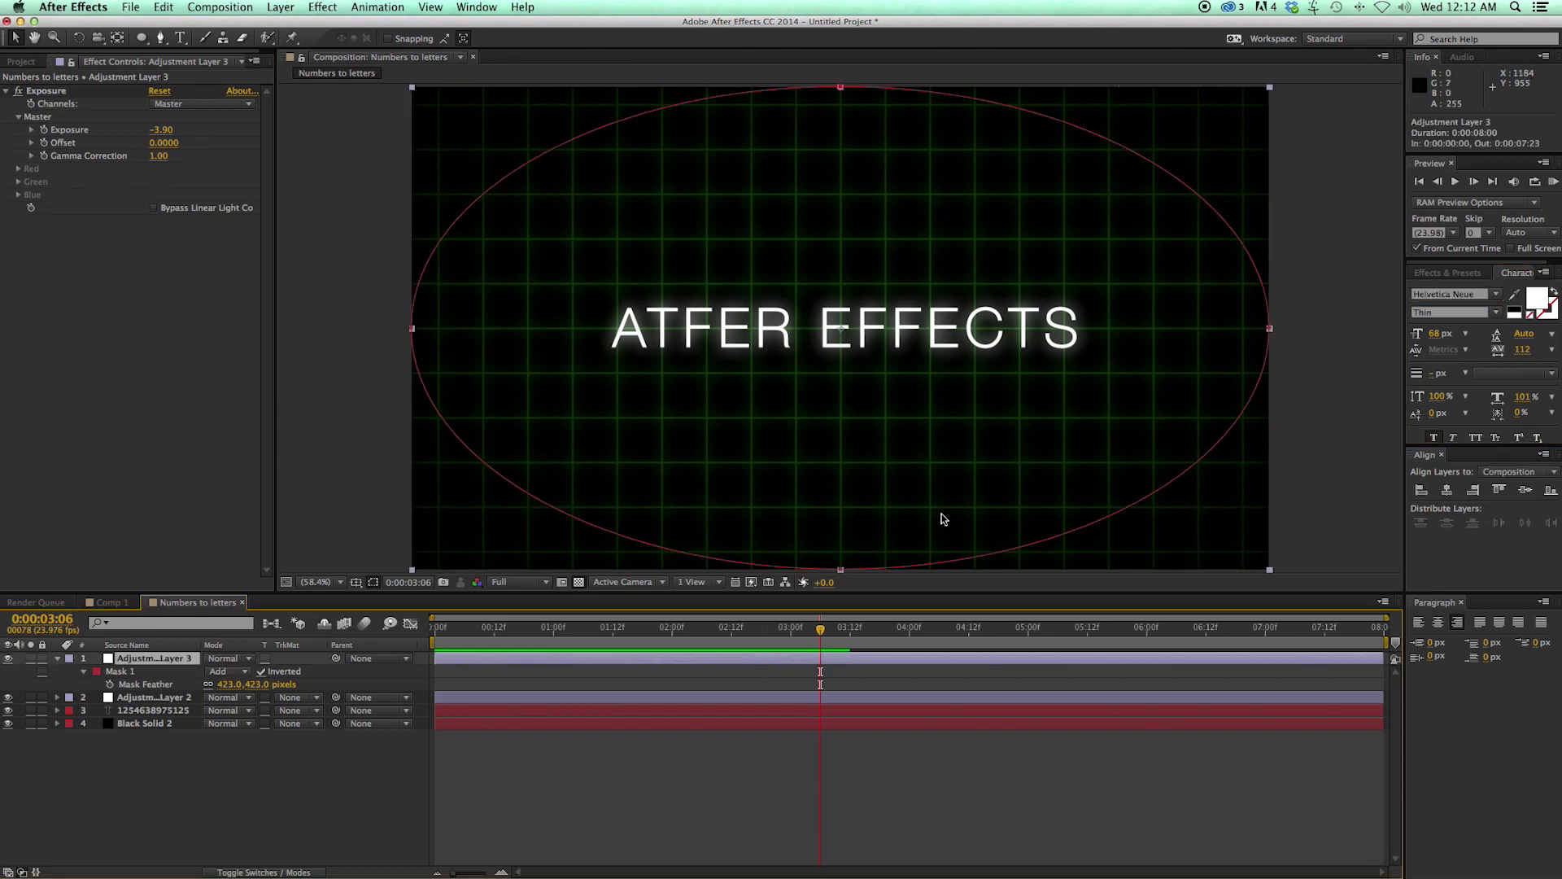
{"action": "left_click", "coordinate": [567, 715]}
{"action": "left_click", "coordinate": [1483, 294]}
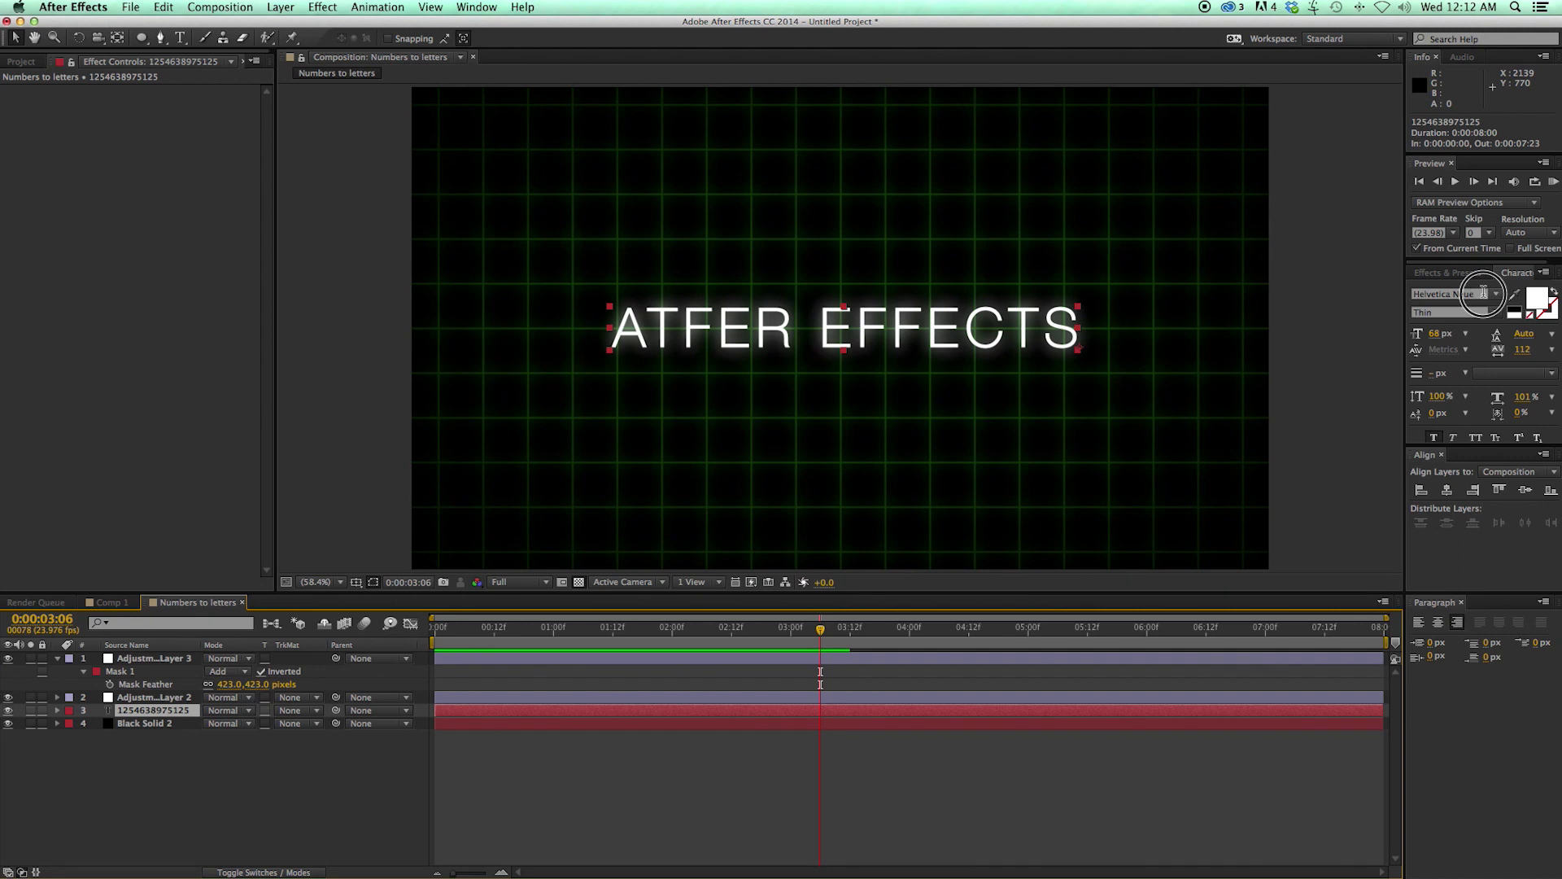
{"action": "key", "text": "Up"}
{"action": "key", "text": "Up"}
{"action": "key", "text": "Up"}
{"action": "key", "text": "Up"}
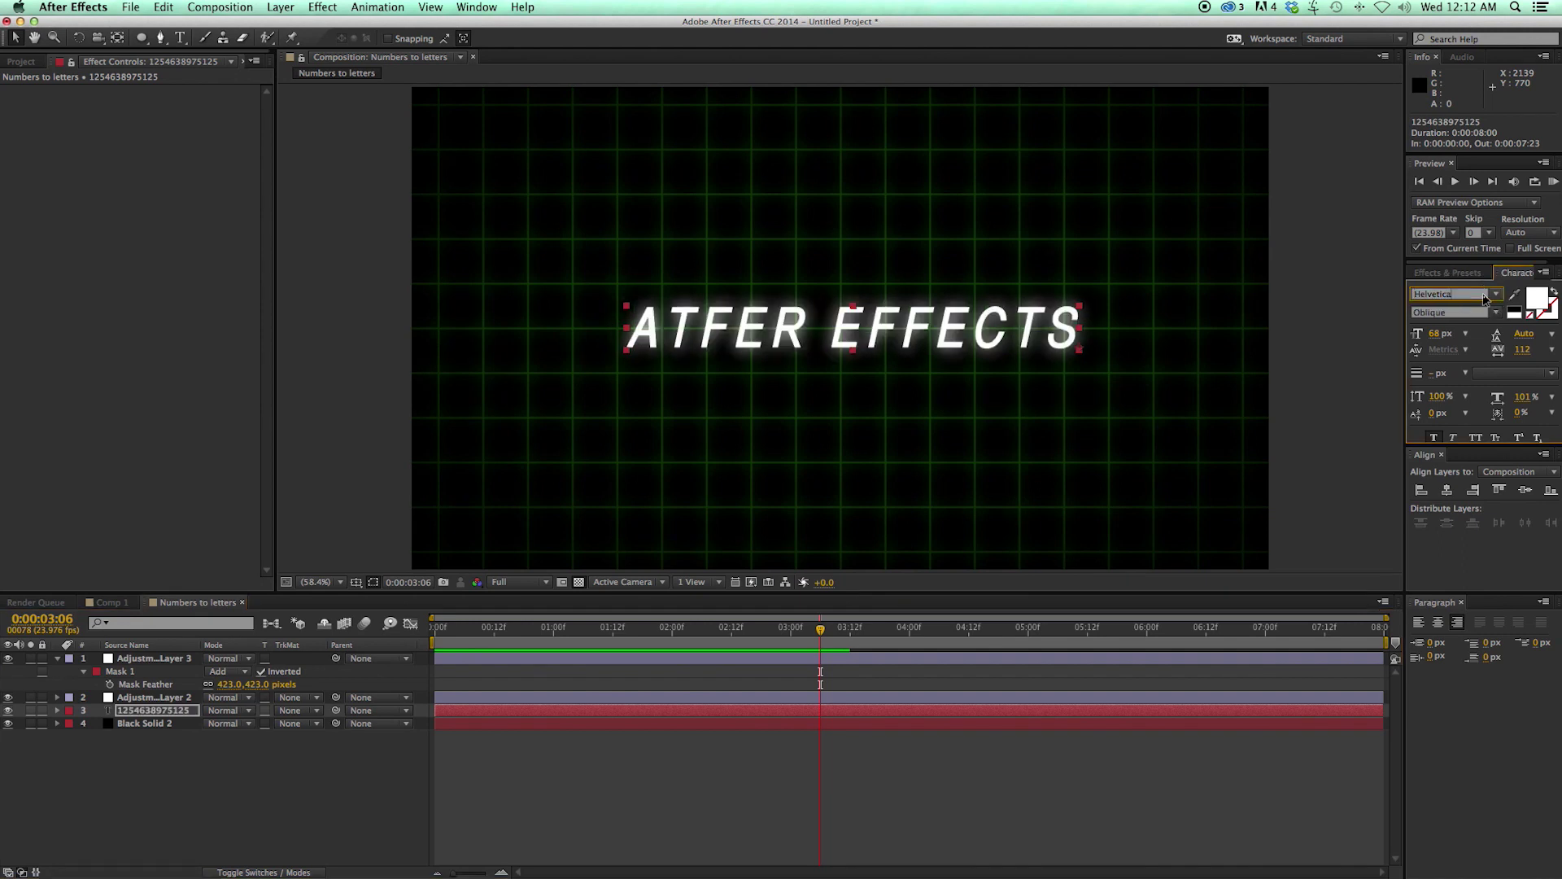
{"action": "key", "text": "Up"}
{"action": "key", "text": "Up"}
{"action": "key", "text": "Up"}
{"action": "key", "text": "Up"}
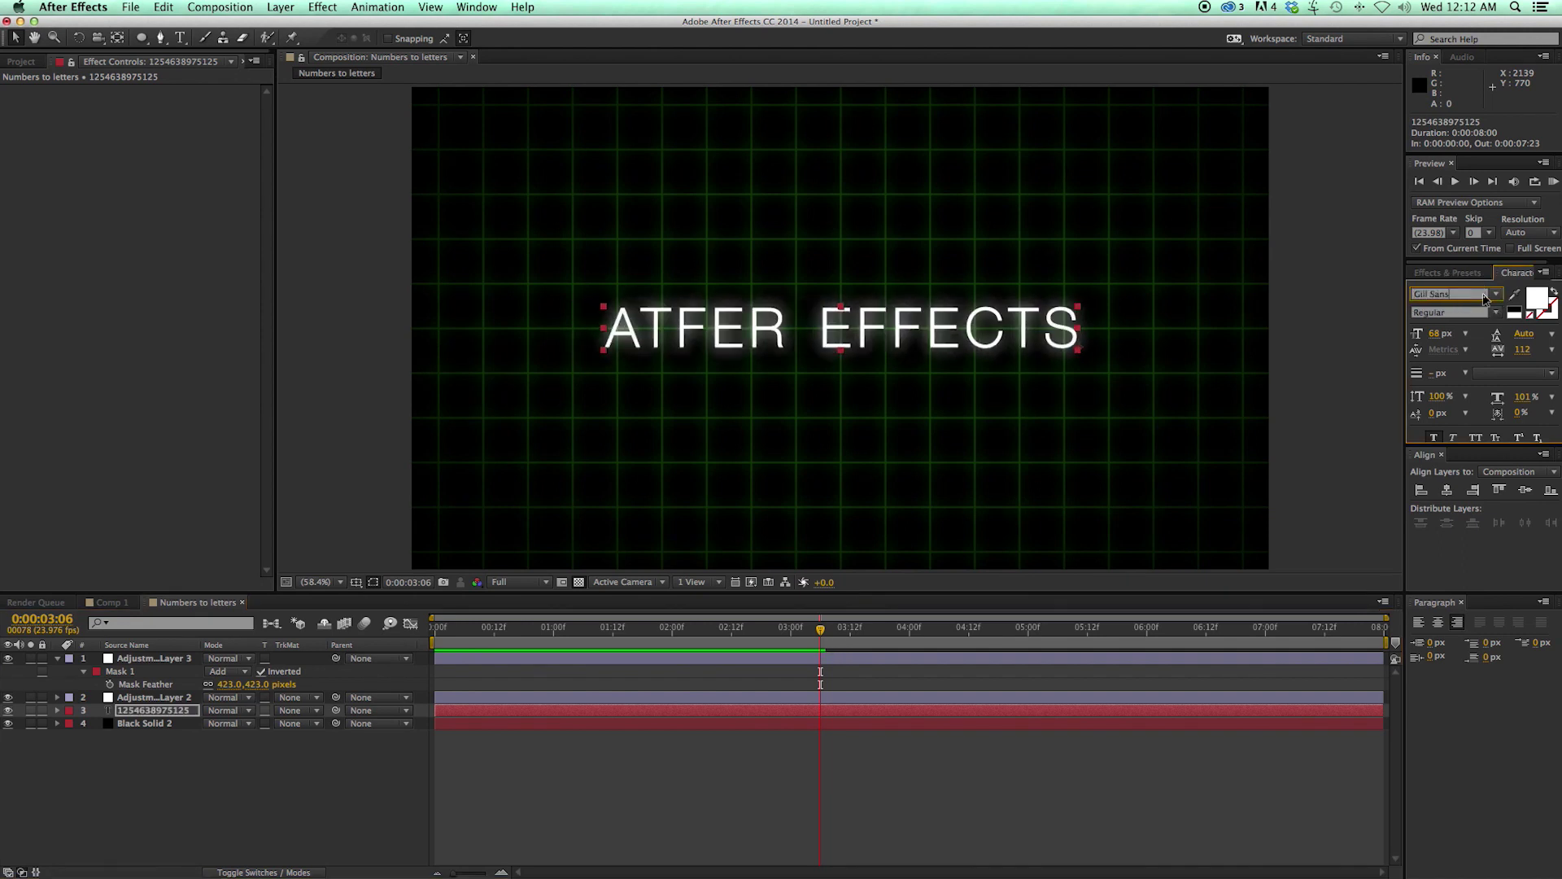
{"action": "key", "text": "Up"}
{"action": "key", "text": "Up"}
{"action": "key", "text": "Up"}
{"action": "key", "text": "Up"}
{"action": "key", "text": "Up"}
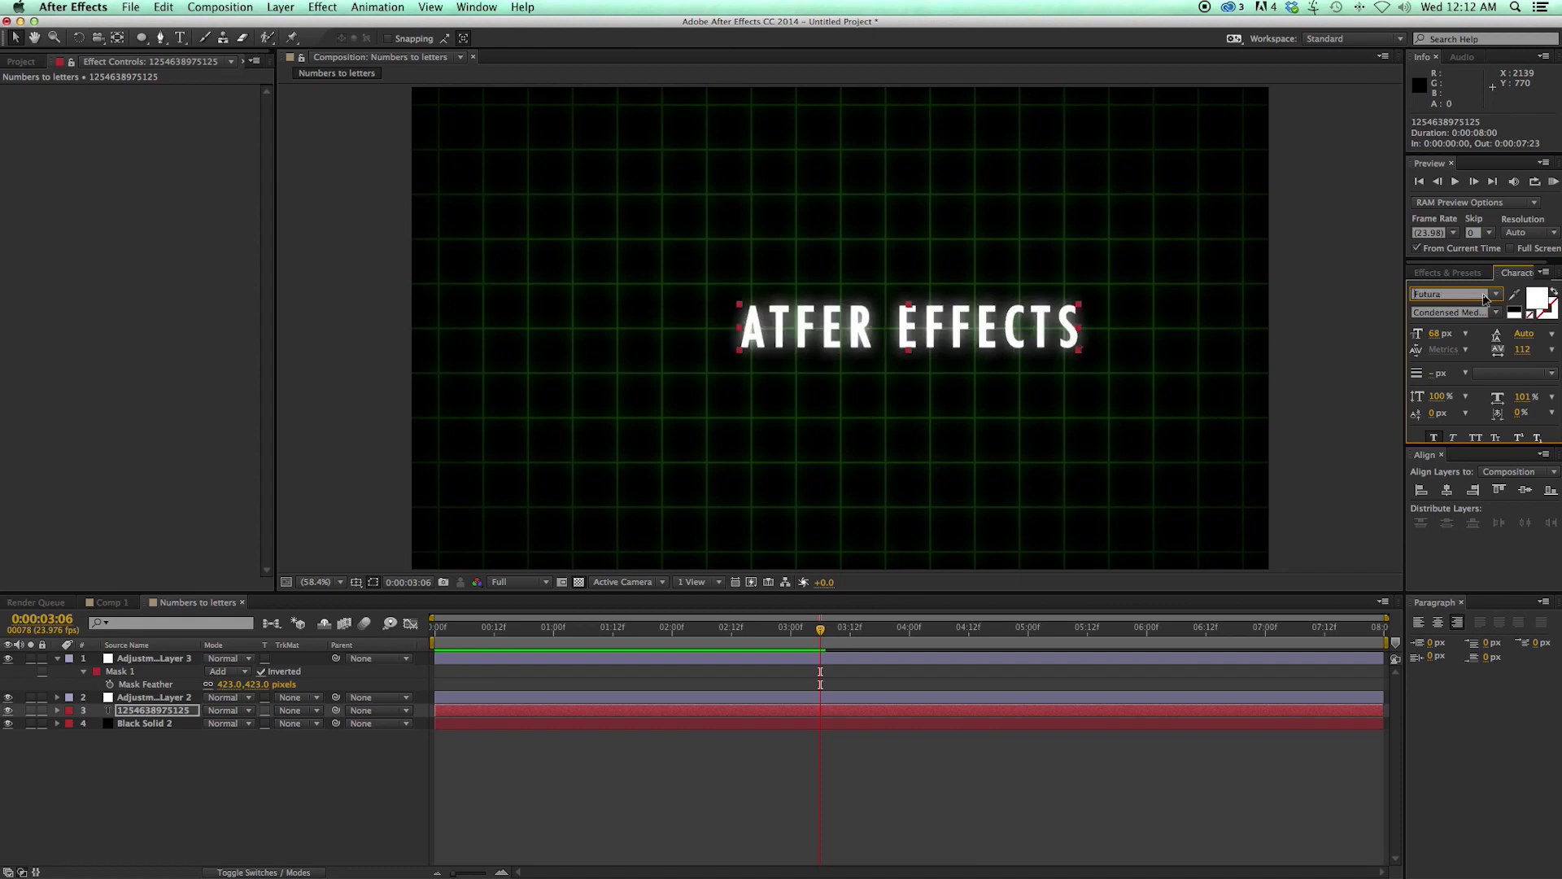
{"action": "key", "text": "Up"}
{"action": "key", "text": "Up"}
{"action": "key", "text": "Up"}
{"action": "key", "text": "Up"}
{"action": "key", "text": "Up"}
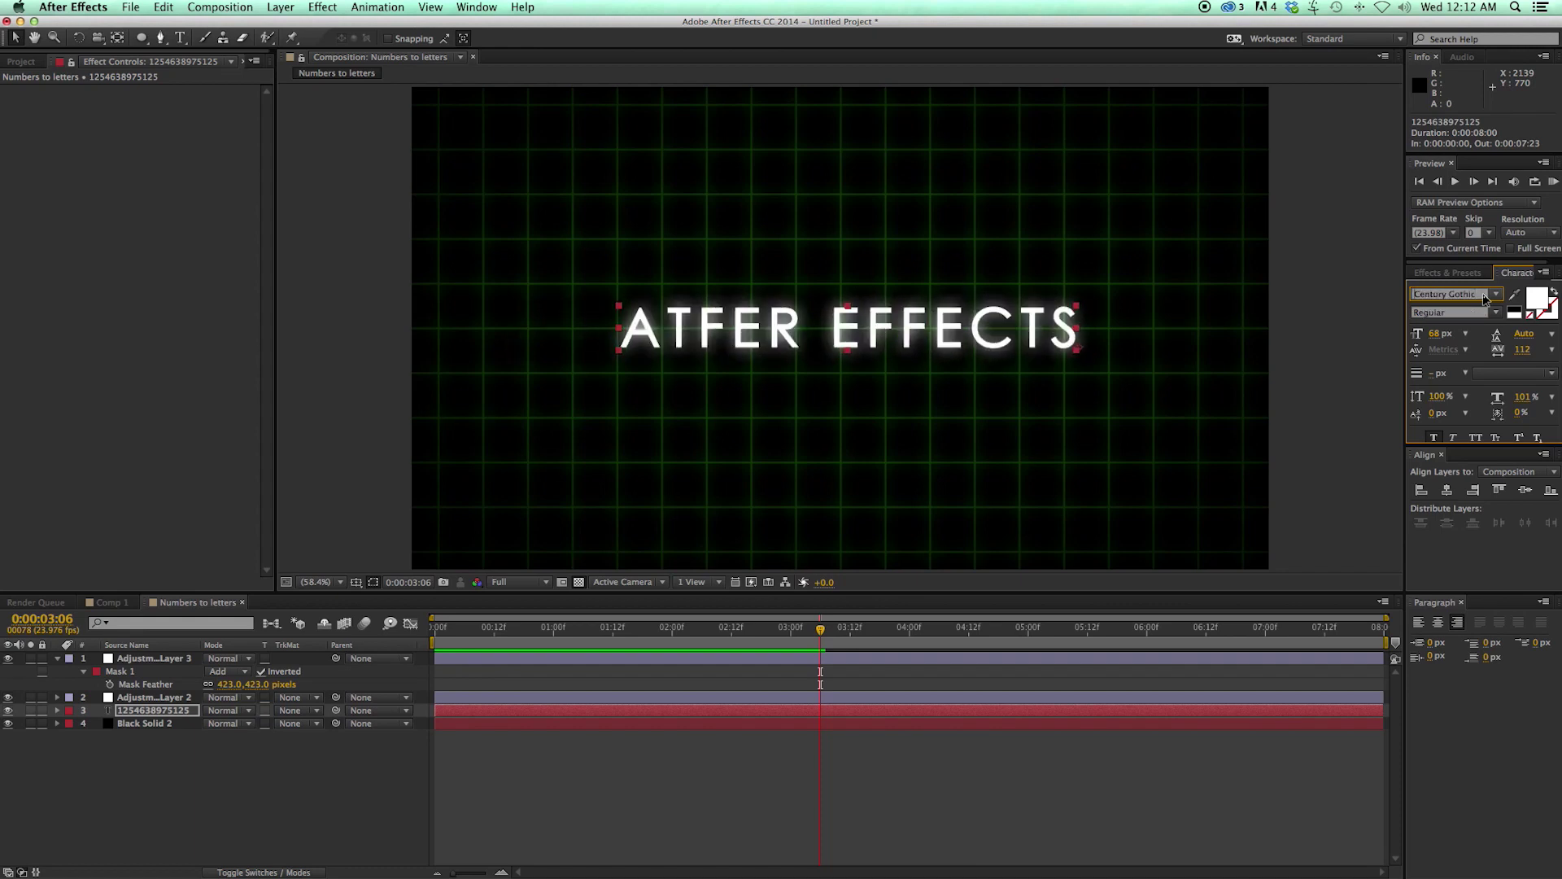
{"action": "key", "text": "Up"}
{"action": "key", "text": "Up"}
{"action": "key", "text": "Up"}
{"action": "key", "text": "Up"}
{"action": "key", "text": "Up"}
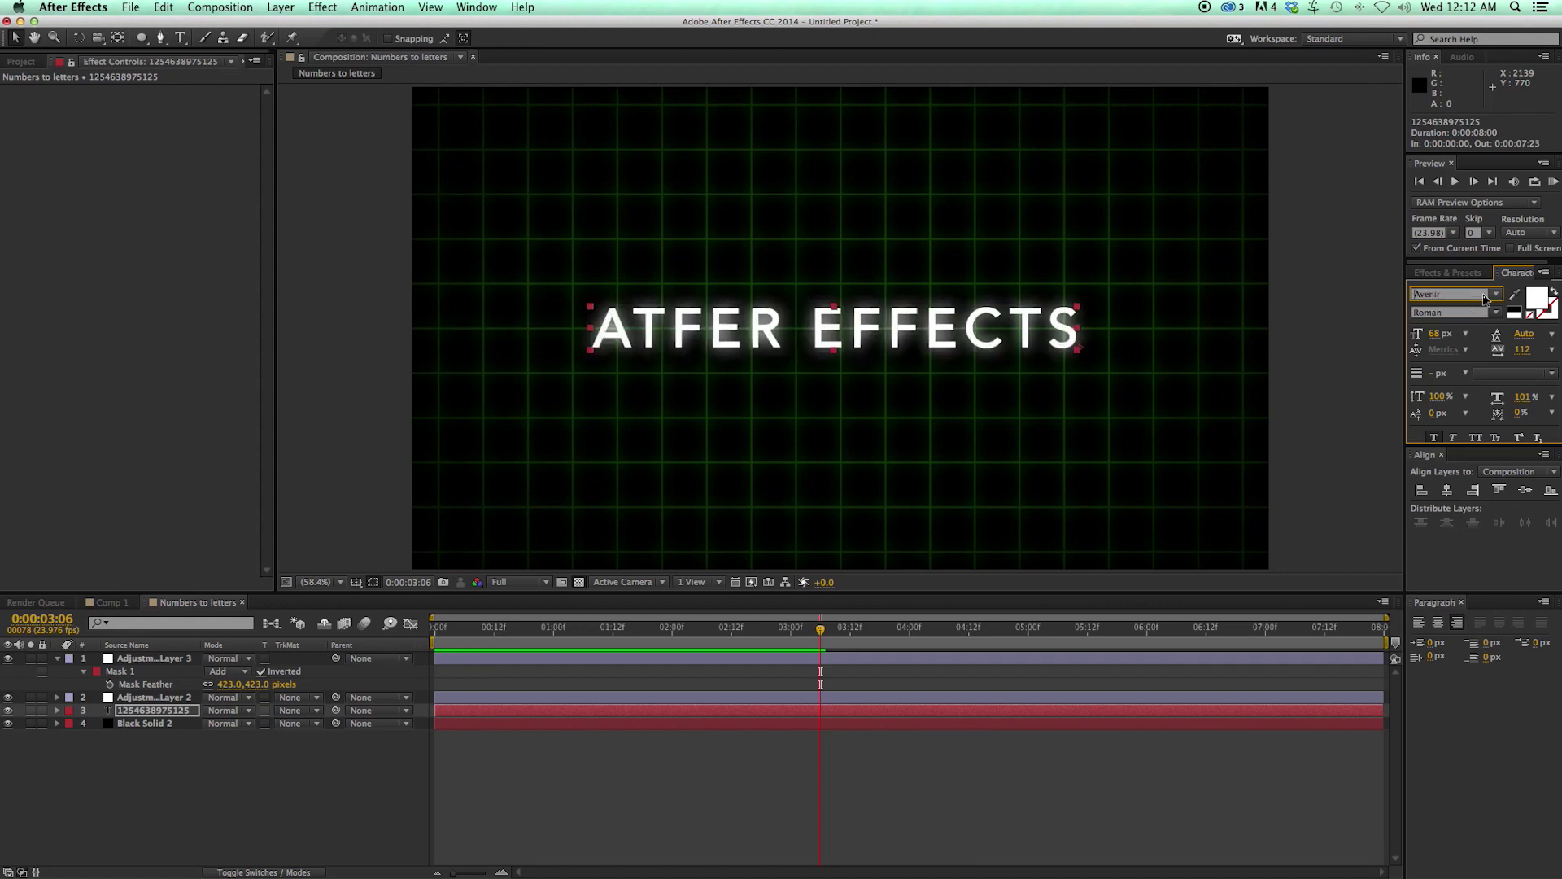
{"action": "key", "text": "Up"}
{"action": "key", "text": "Up"}
{"action": "key", "text": "Up"}
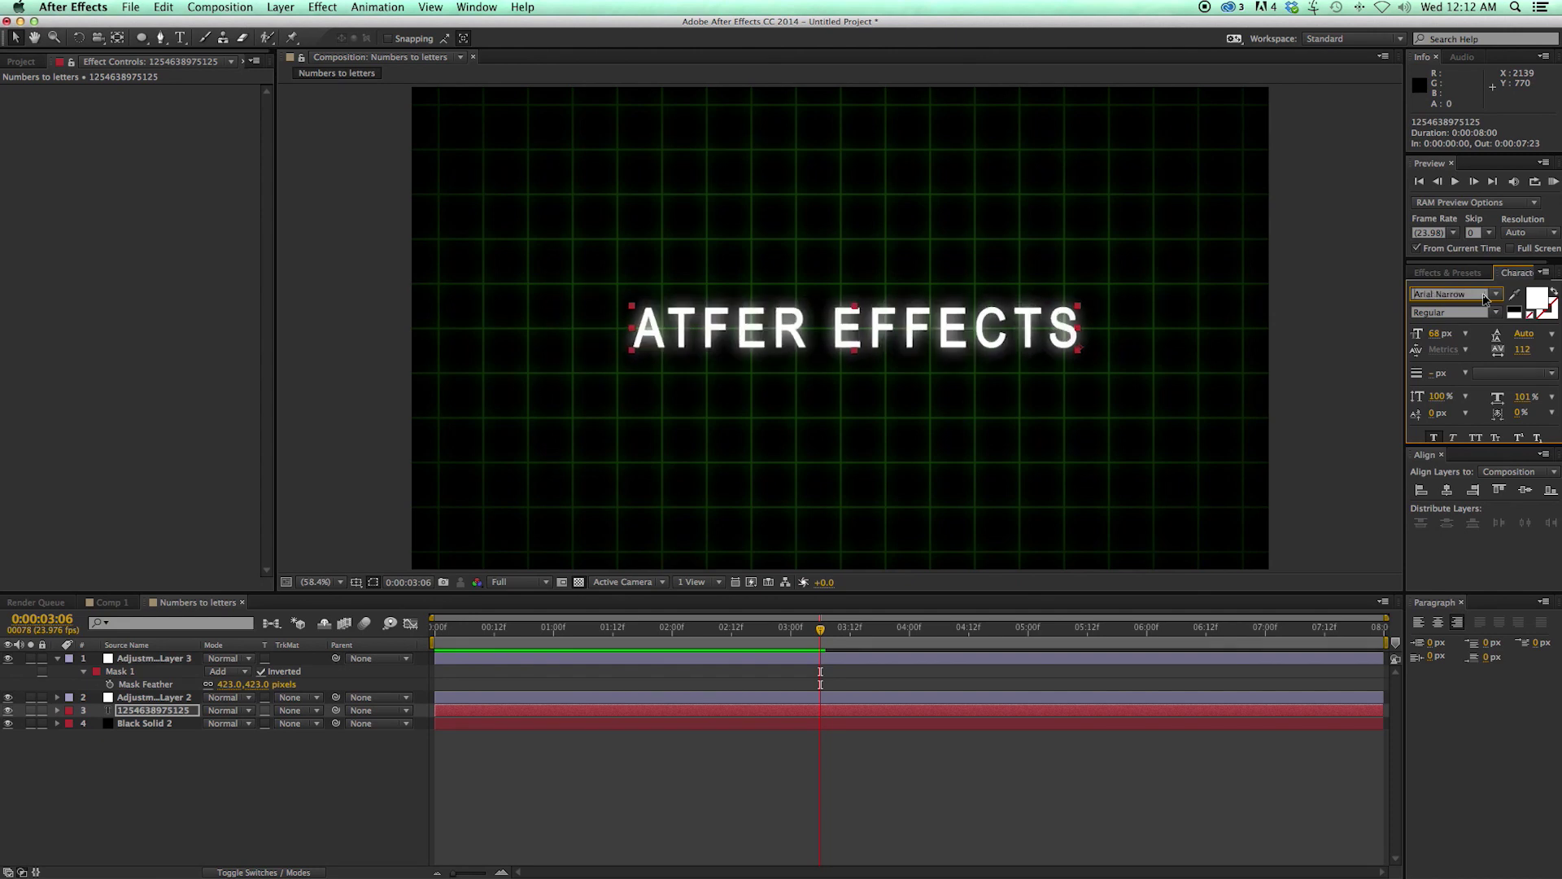
{"action": "key", "text": "Up"}
{"action": "key", "text": "Up"}
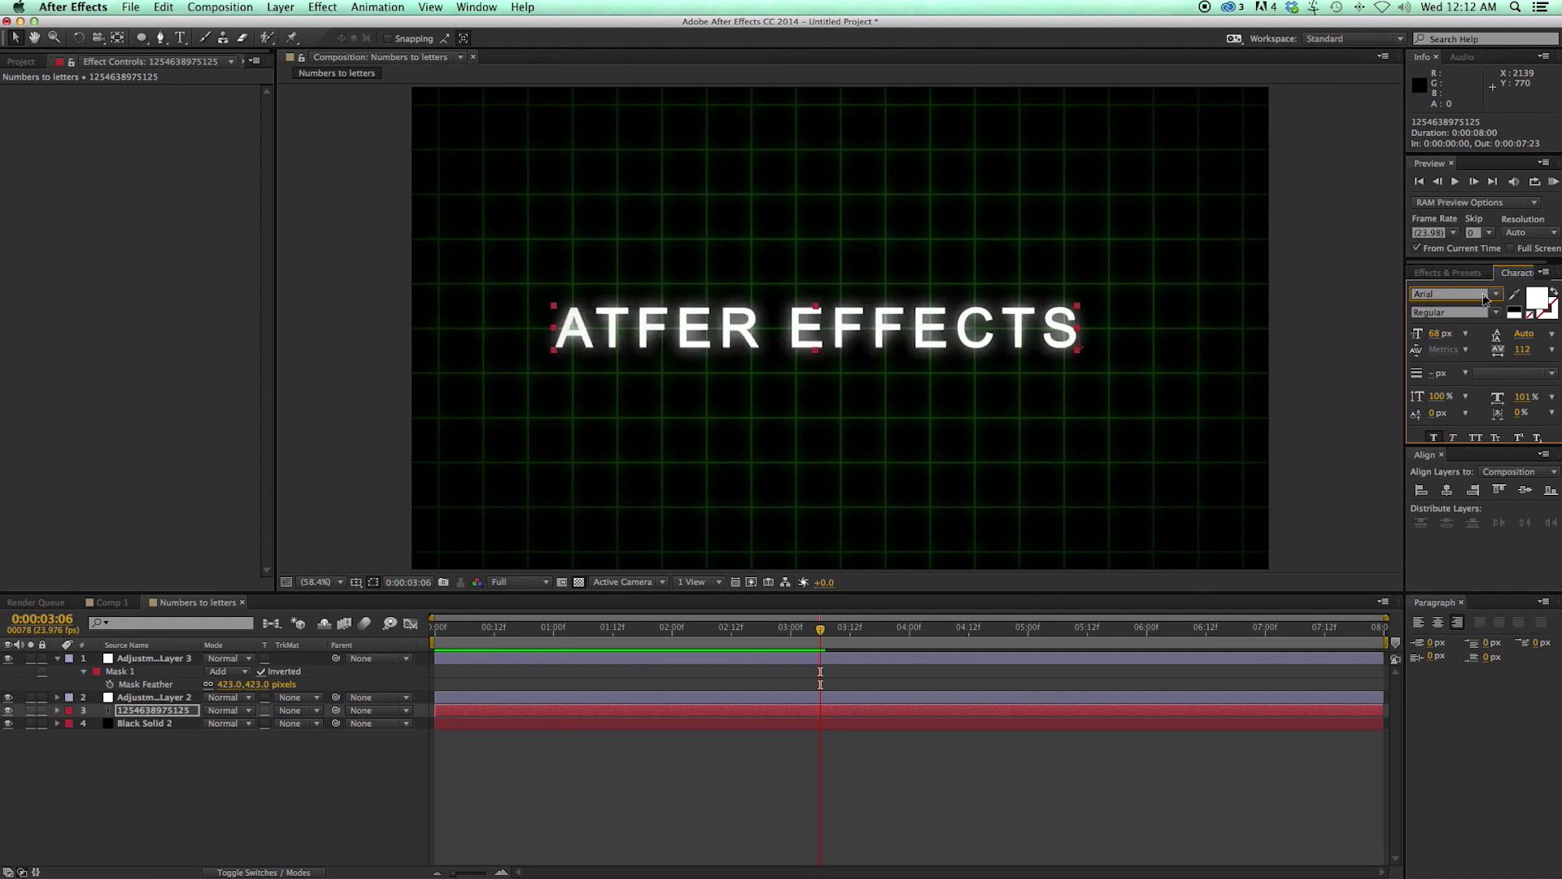
{"action": "key", "text": "Up"}
{"action": "key", "text": "Up"}
{"action": "key", "text": "Up"}
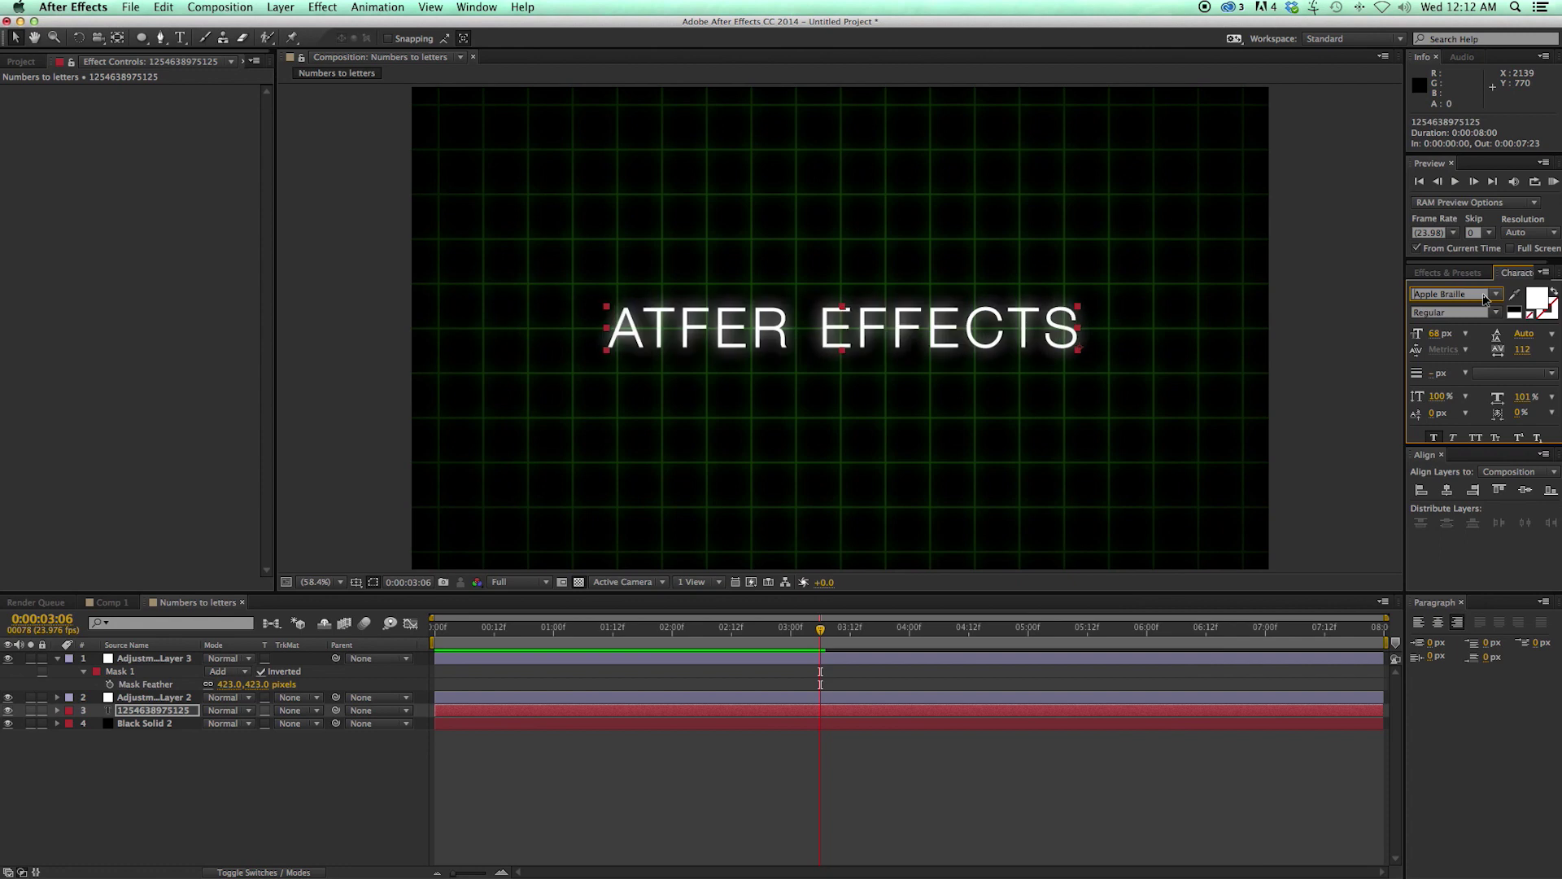
Preview the animation from the start with the new font
{"action": "left_click", "coordinate": [903, 732]}
{"action": "left_click", "coordinate": [795, 633]}
{"action": "key", "text": "space"}
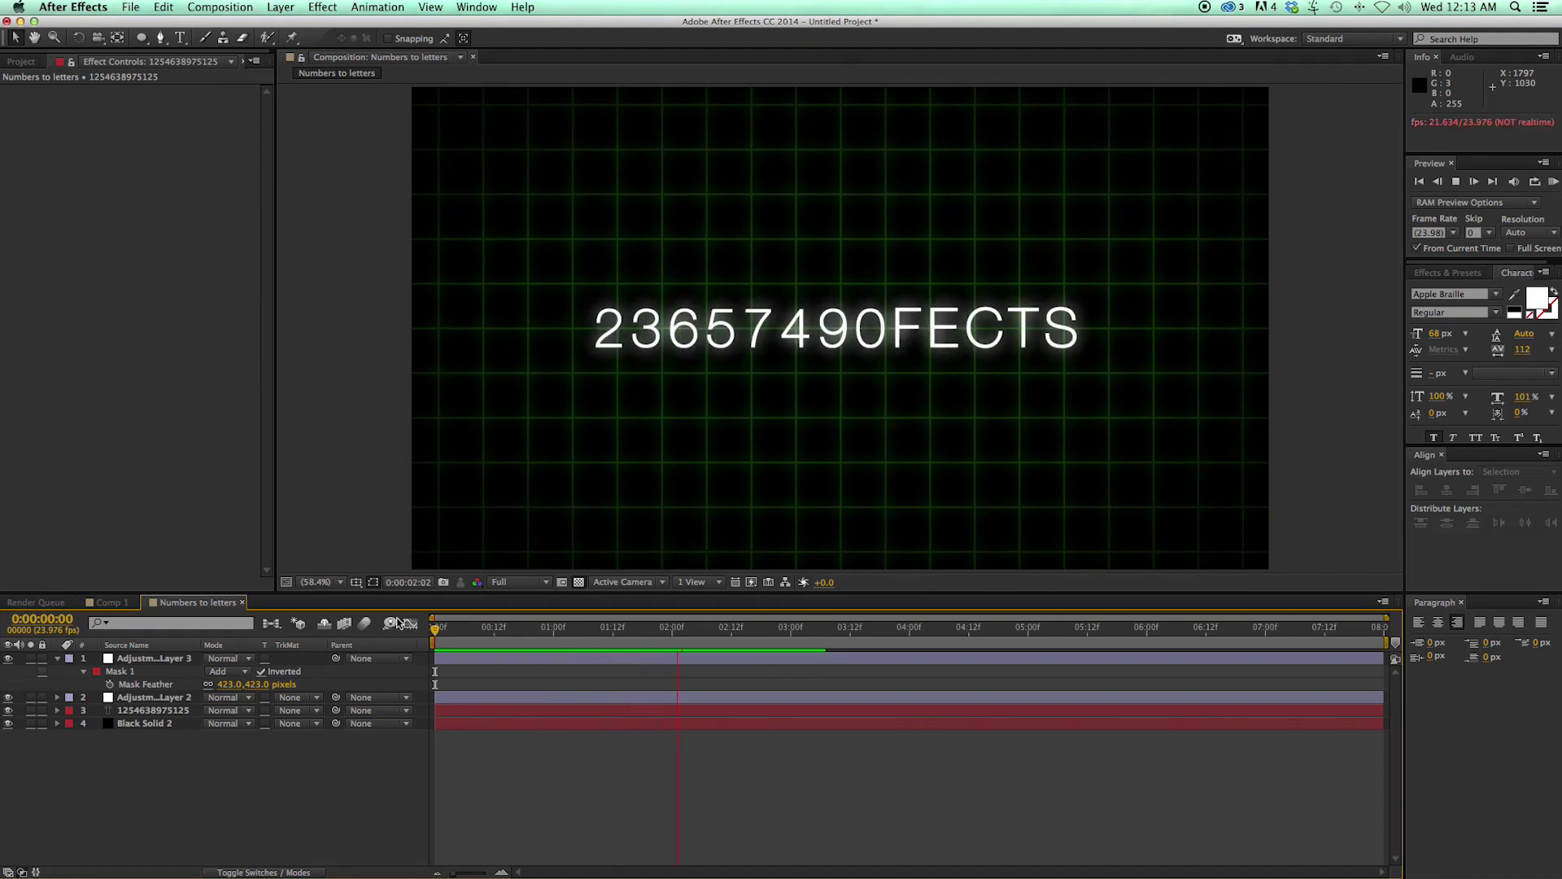
{"action": "key", "text": "space"}
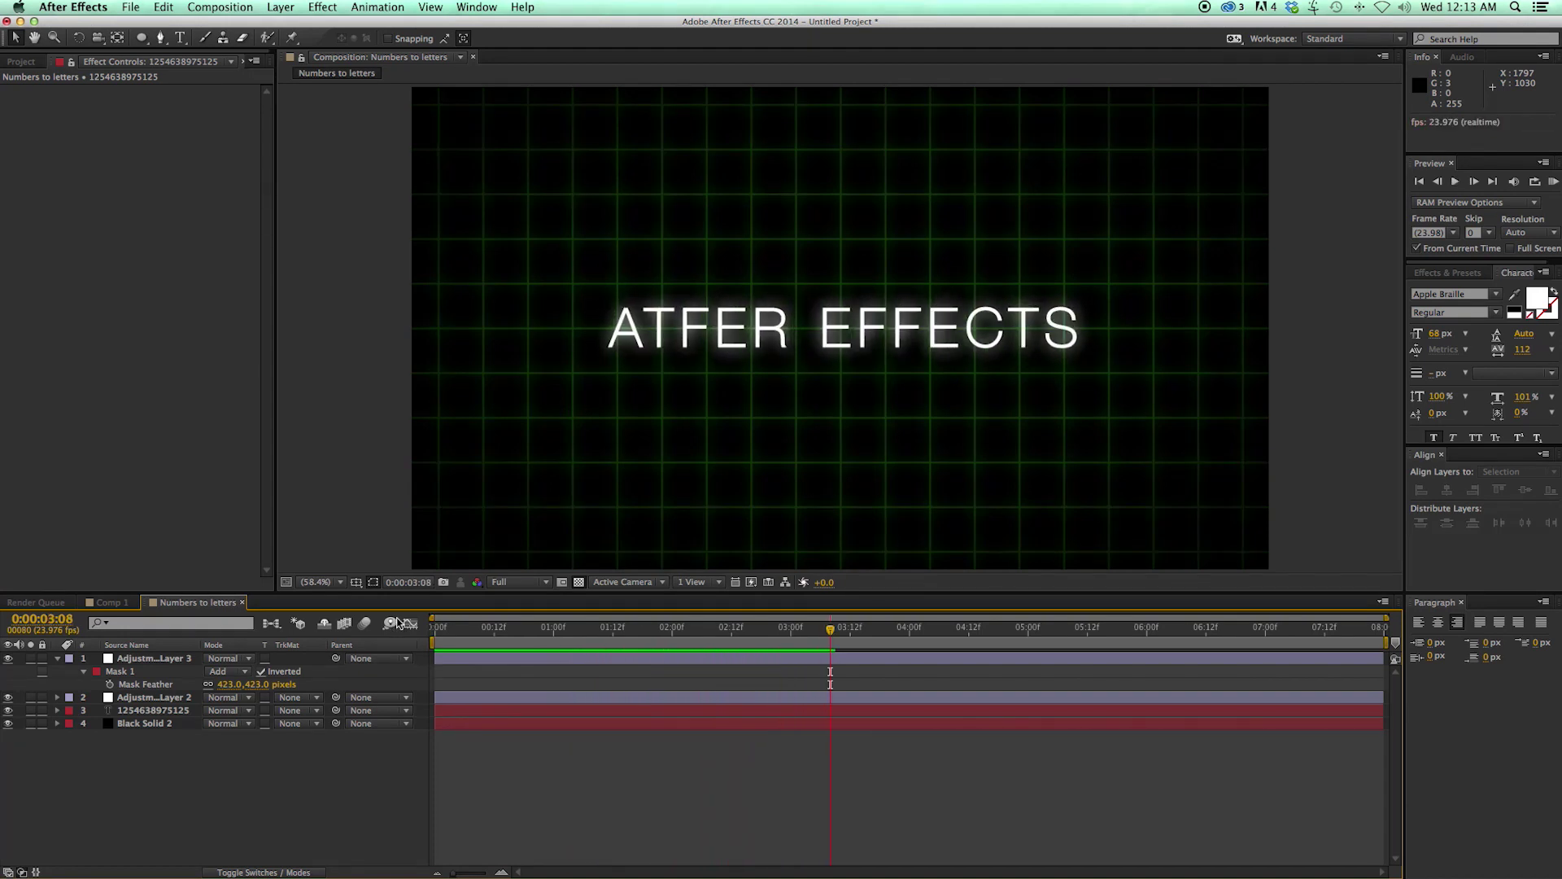